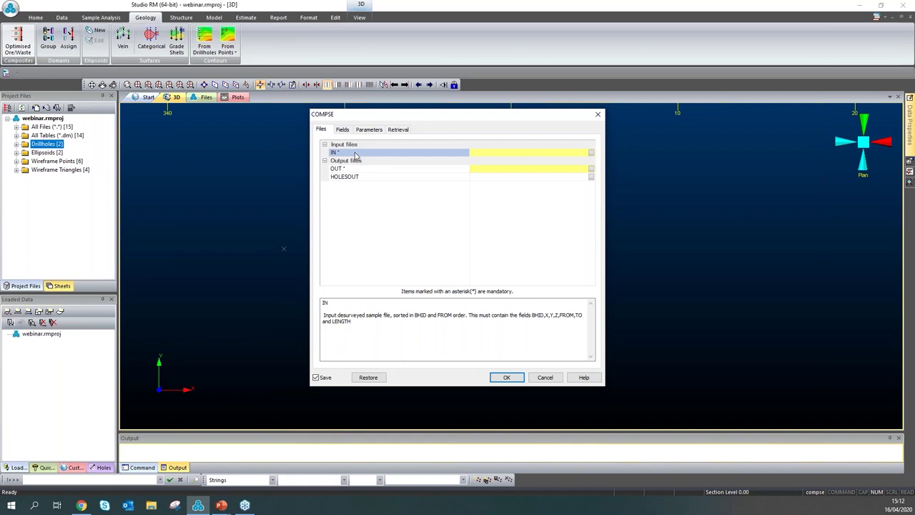
# - Review the descriptions of the COMPSE output files OUT and HOLESOUT and of the OWCODE field
pyautogui.click(365, 169)
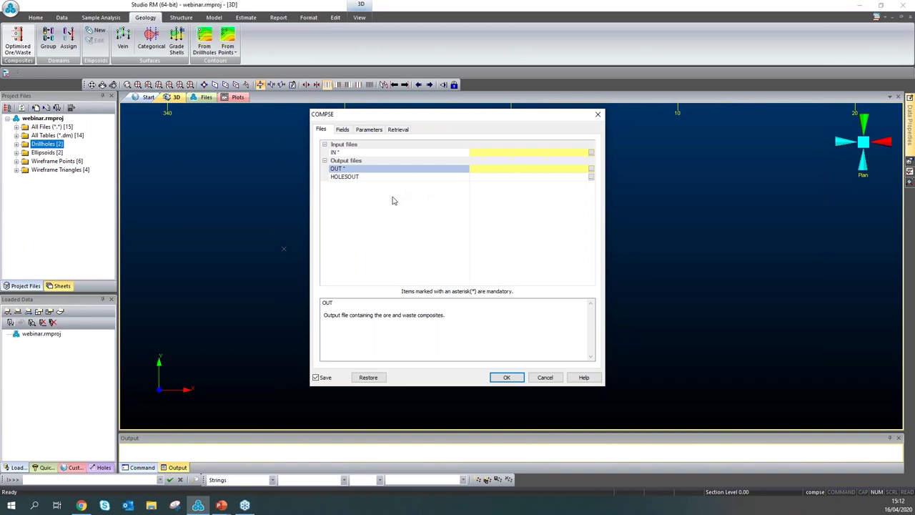
pyautogui.click(354, 179)
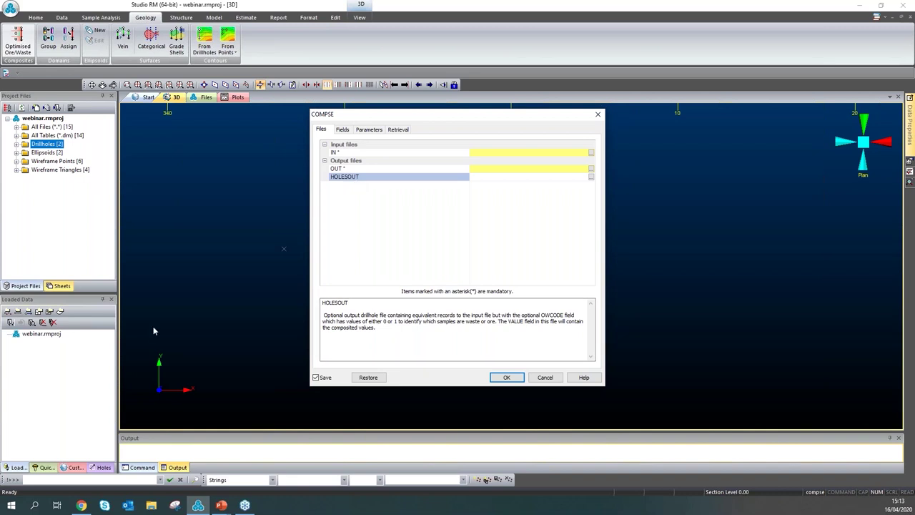
pyautogui.click(341, 129)
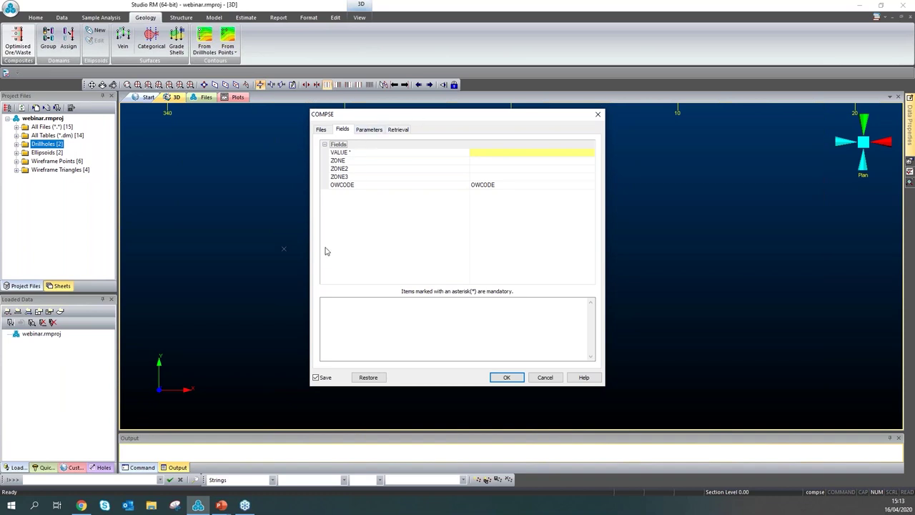
pyautogui.click(344, 188)
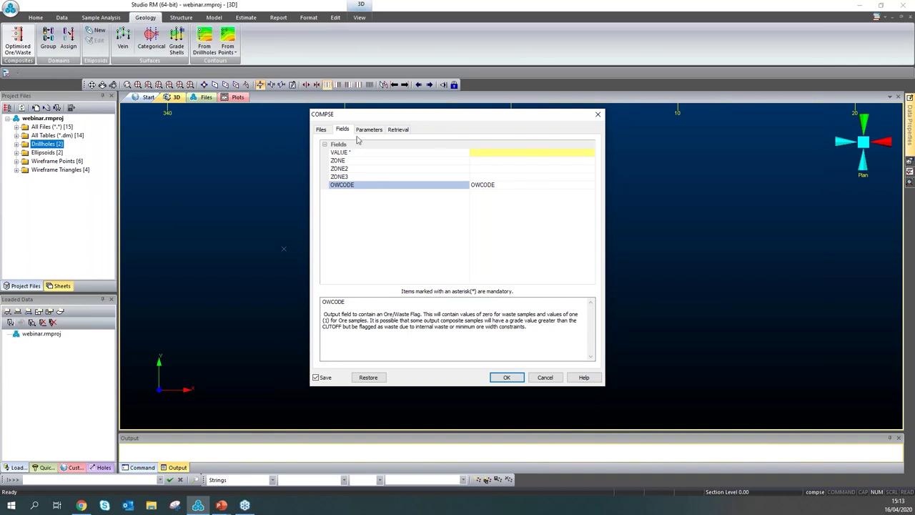
# - Restore the saved COMPSE settings, using dholes as input, ow_out as composite output and ow_dh as drillhole output
pyautogui.click(322, 129)
pyautogui.click(368, 376)
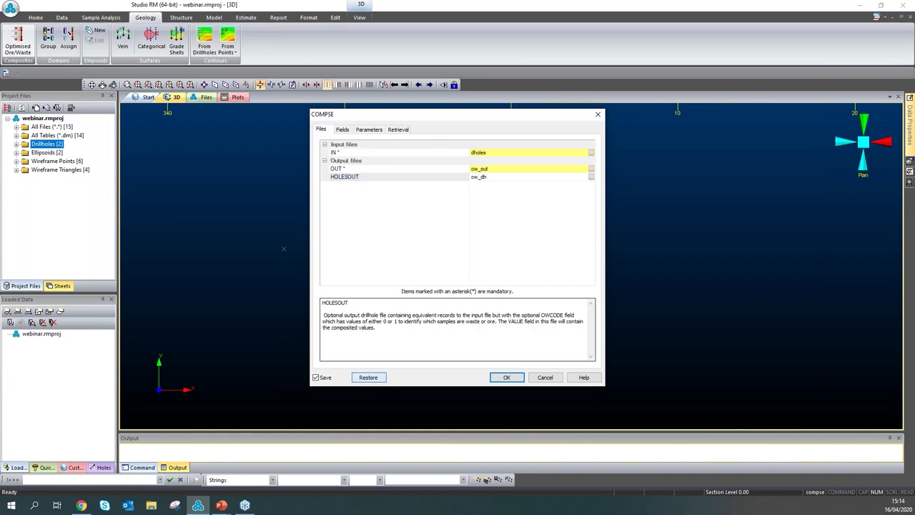
pyautogui.click(496, 154)
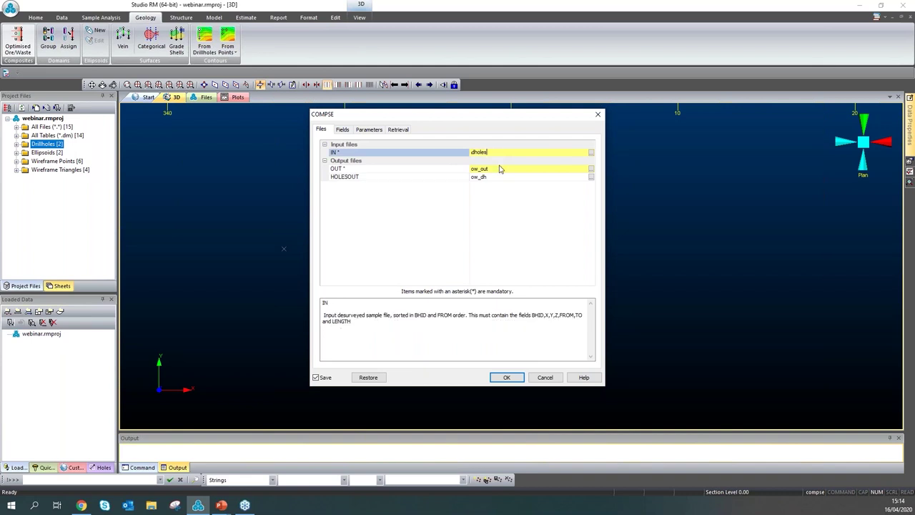
pyautogui.click(502, 172)
pyautogui.doubleClick(493, 169)
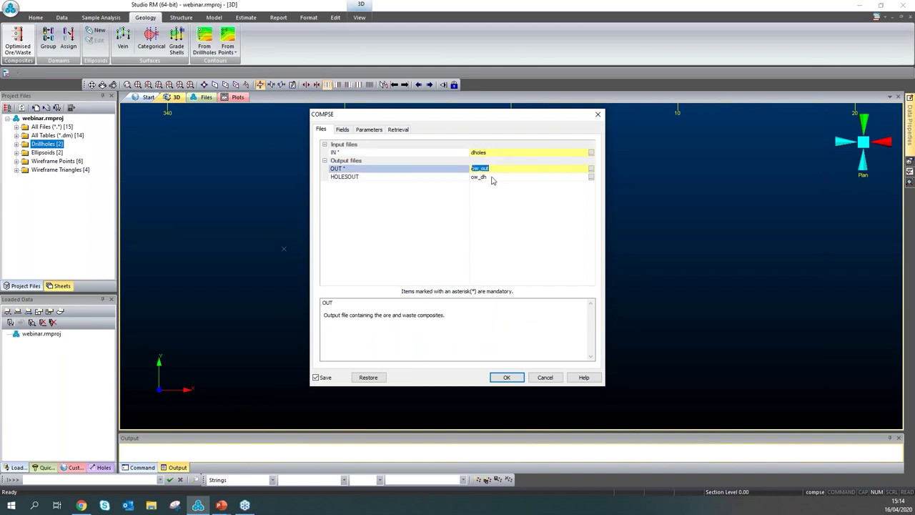
pyautogui.press('Tab')
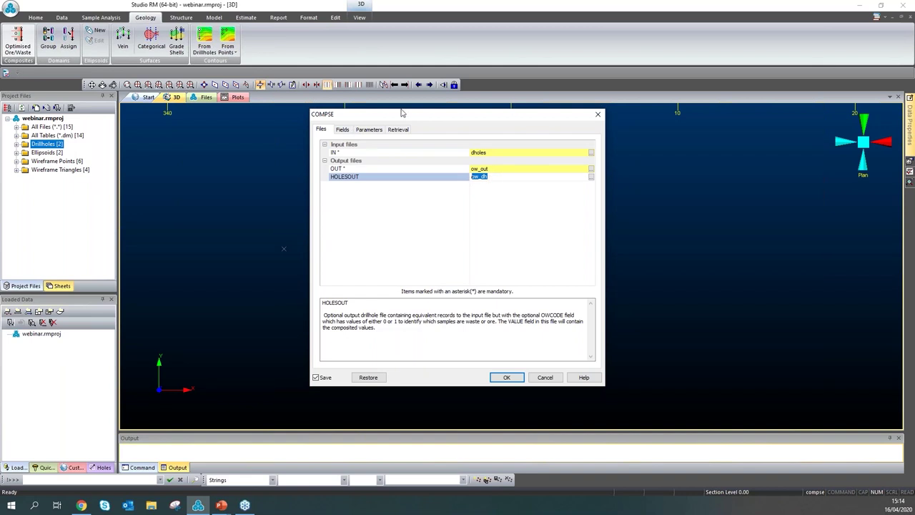
# - Review the COMPSE field assignments and the MINORE, DILUTE and NARWASTE parameter descriptions
pyautogui.click(346, 130)
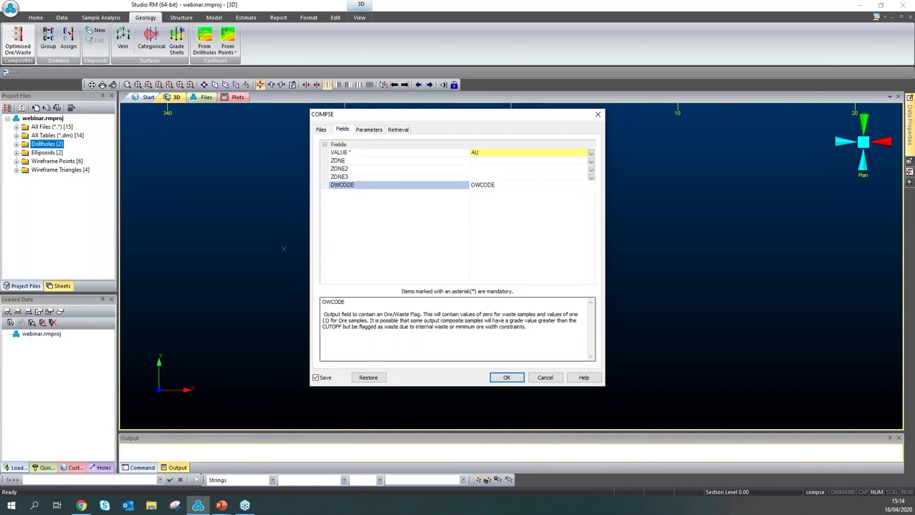
pyautogui.click(369, 129)
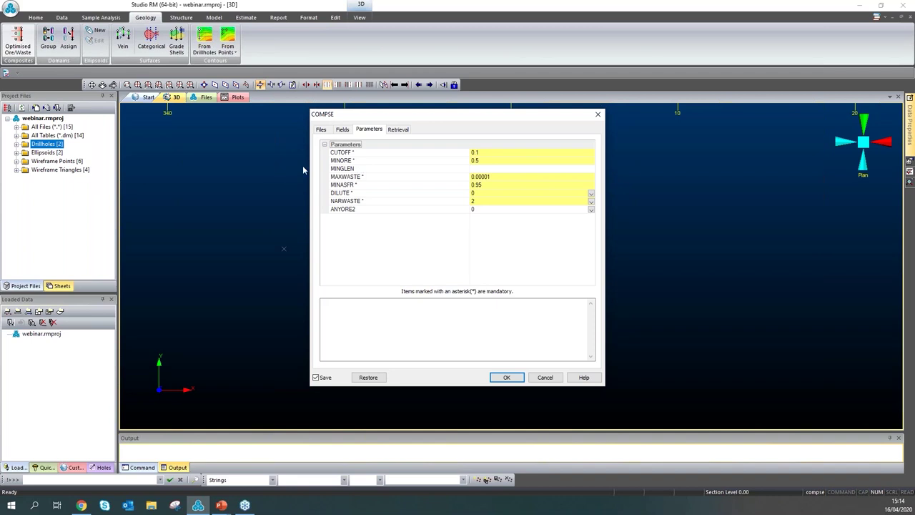
pyautogui.click(341, 162)
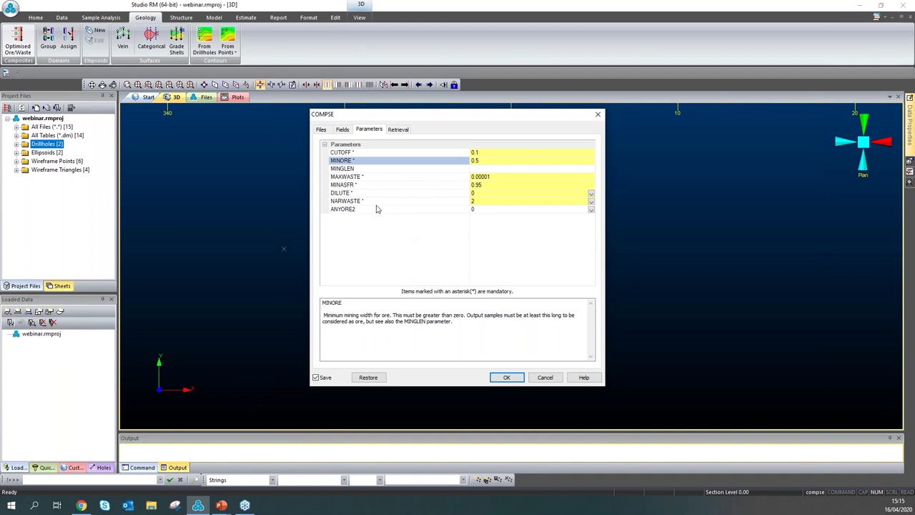
pyautogui.click(350, 194)
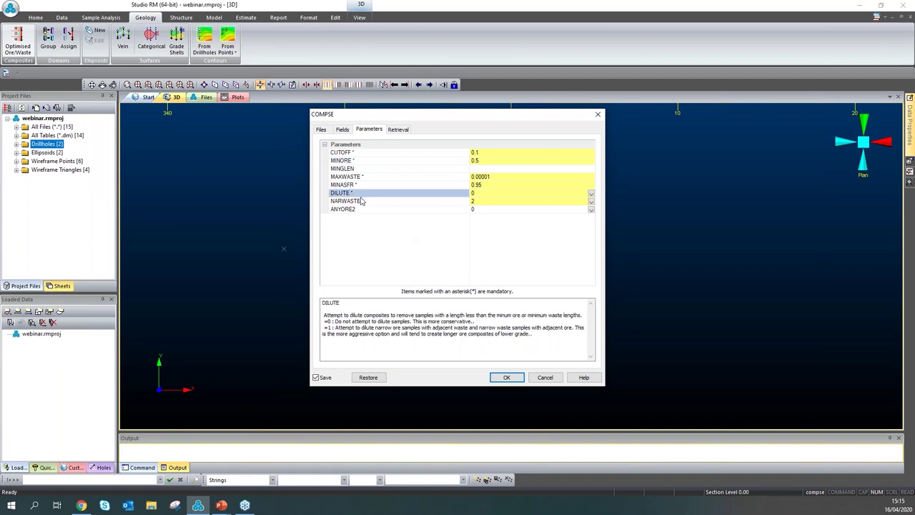
pyautogui.click(351, 202)
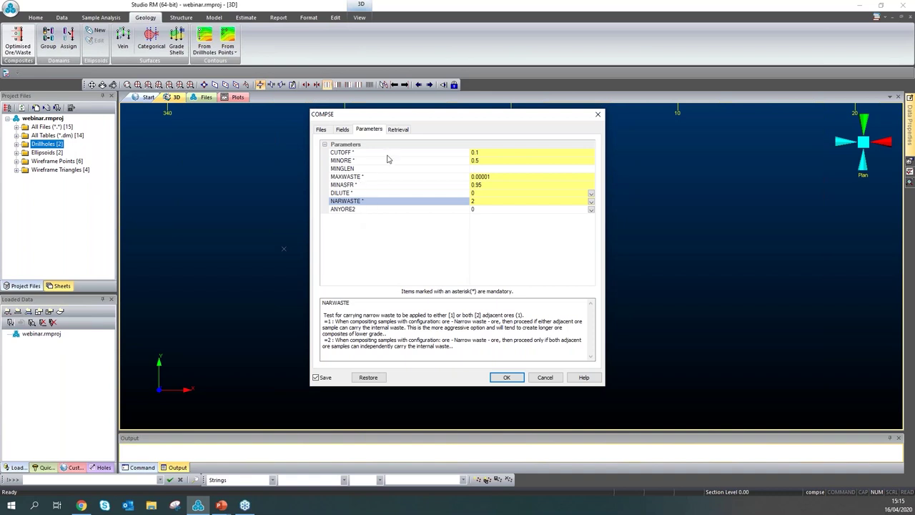
# - Run the COMPSE process on the dholes file with the restored settings
pyautogui.click(327, 129)
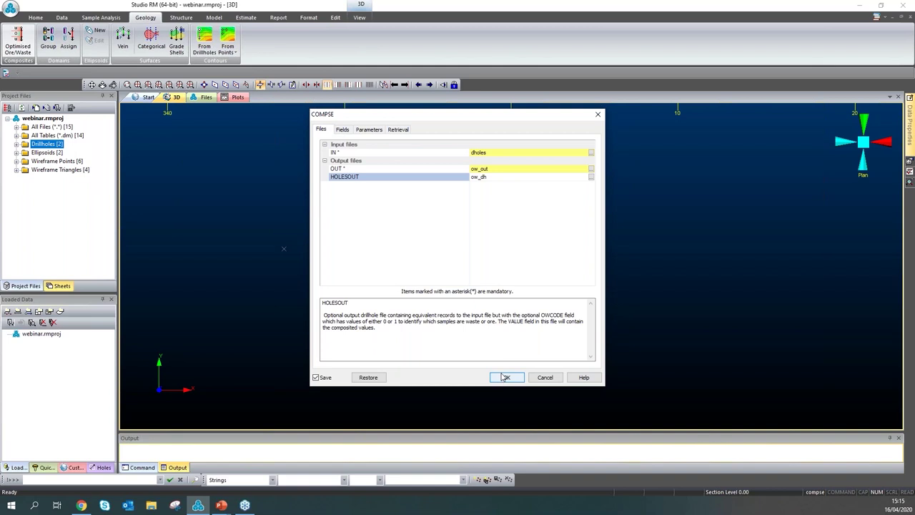
pyautogui.click(505, 377)
pyautogui.click(505, 377)
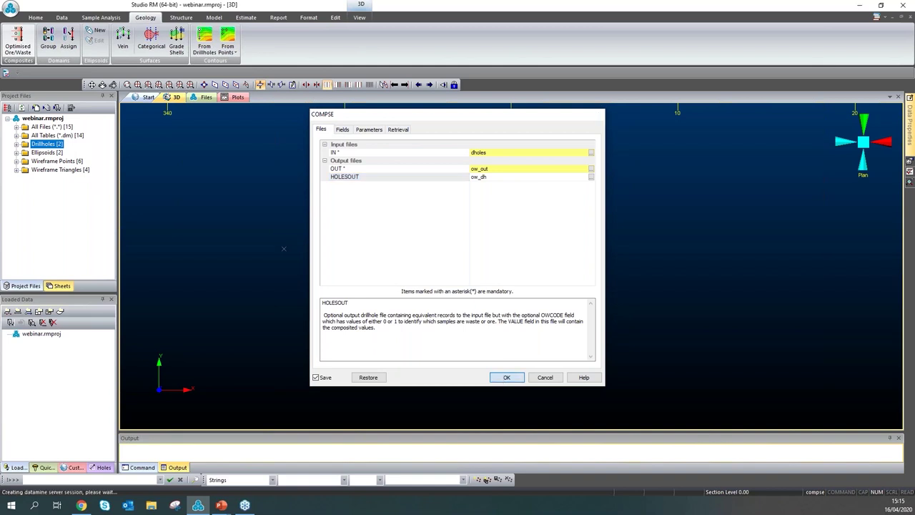
# - Enlarge the command output area and check the numbers of input samples and output composites
pyautogui.moveTo(284, 432); pyautogui.dragTo(292, 386)
pyautogui.scroll(3, 193, 434)
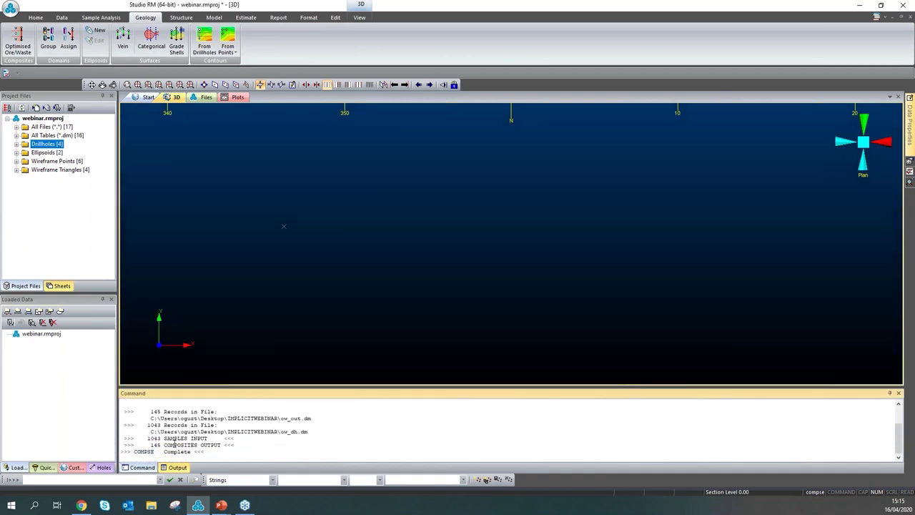
pyautogui.moveTo(147, 446); pyautogui.dragTo(162, 446)
pyautogui.moveTo(177, 444); pyautogui.dragTo(198, 450)
pyautogui.moveTo(149, 437); pyautogui.dragTo(161, 438)
# - Open the ow_out drillhole composites as a table, examine the third record, and close the table
pyautogui.click(16, 145)
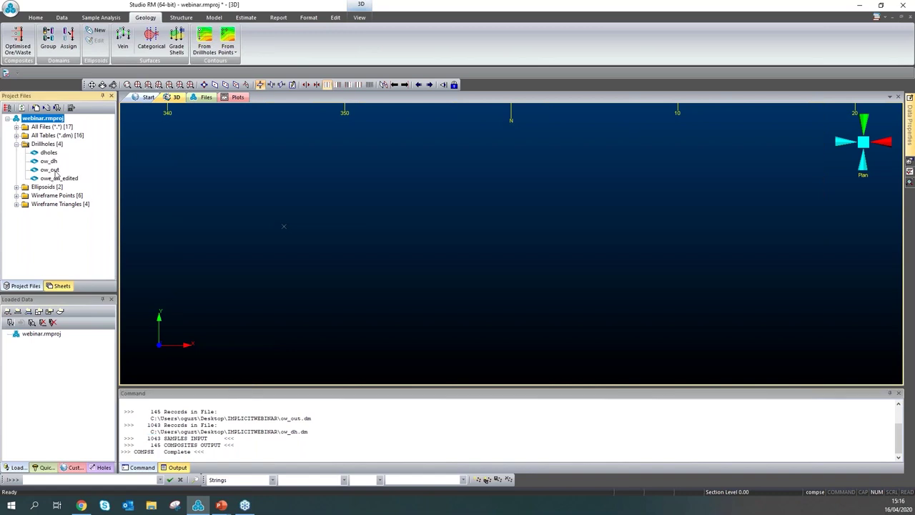
pyautogui.click(50, 170)
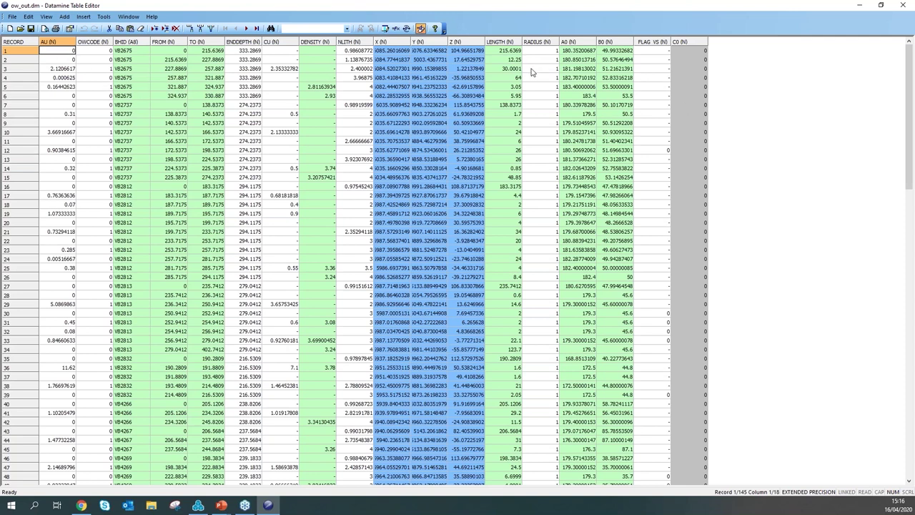
pyautogui.click(26, 68)
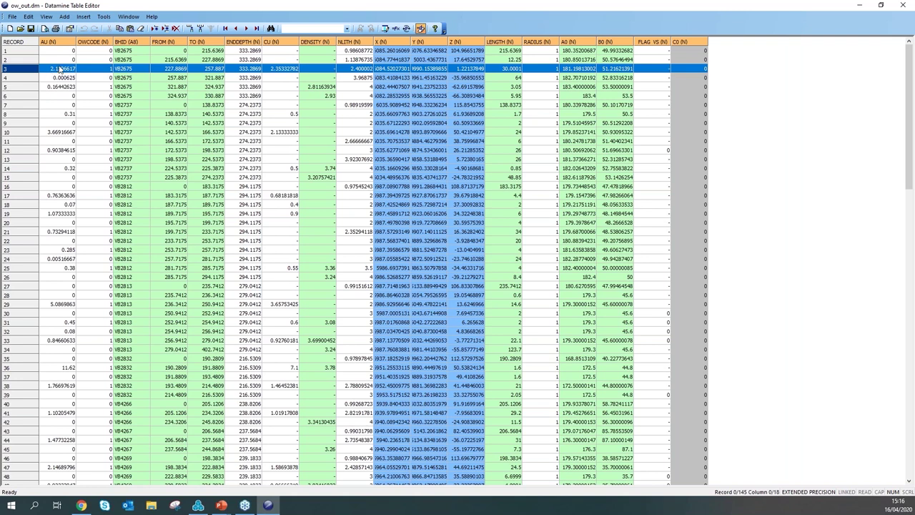
pyautogui.click(893, 16)
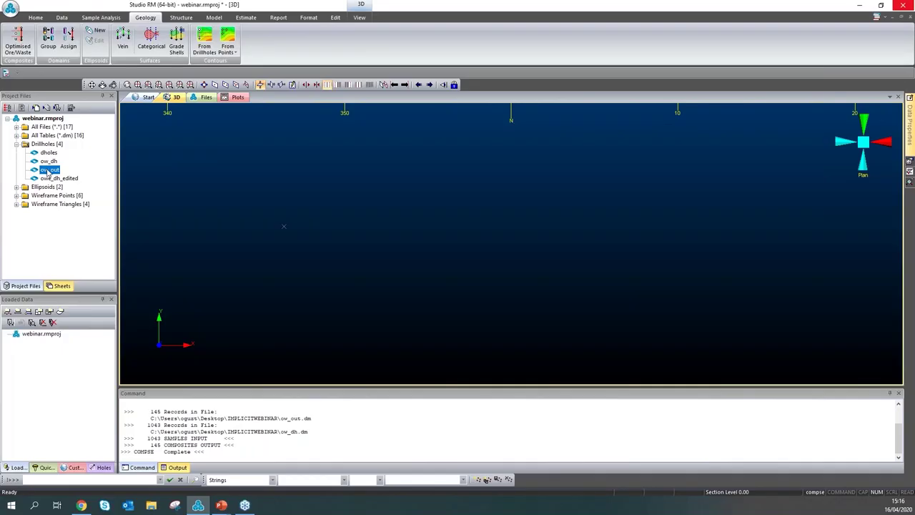
# - Load the ow_dh drillholes into the 3D view and colour them by the OWCODE column
pyautogui.click(49, 161)
pyautogui.moveTo(248, 206); pyautogui.dragTo(394, 226)
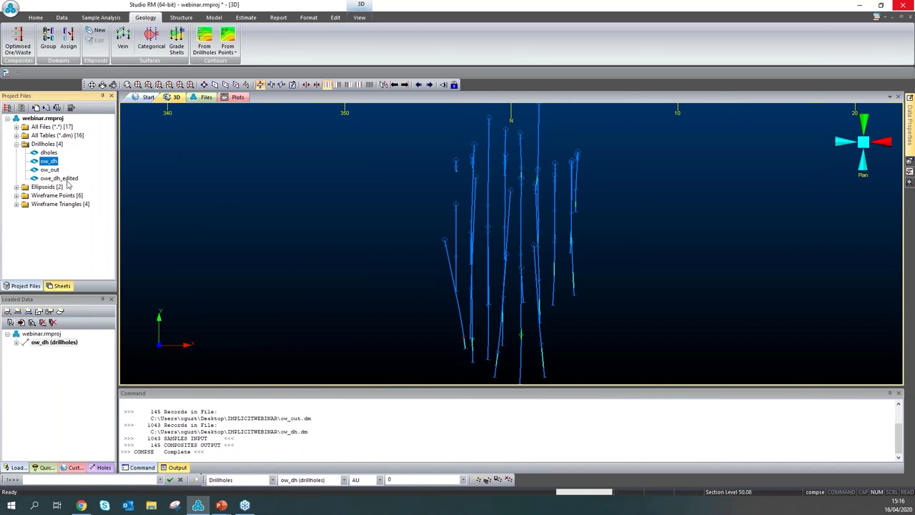
pyautogui.click(48, 286)
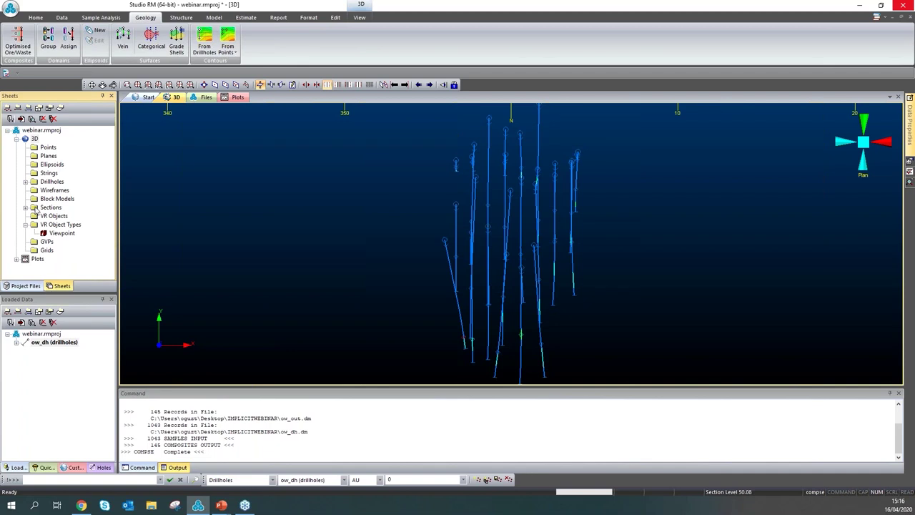
pyautogui.click(25, 181)
pyautogui.doubleClick(79, 190)
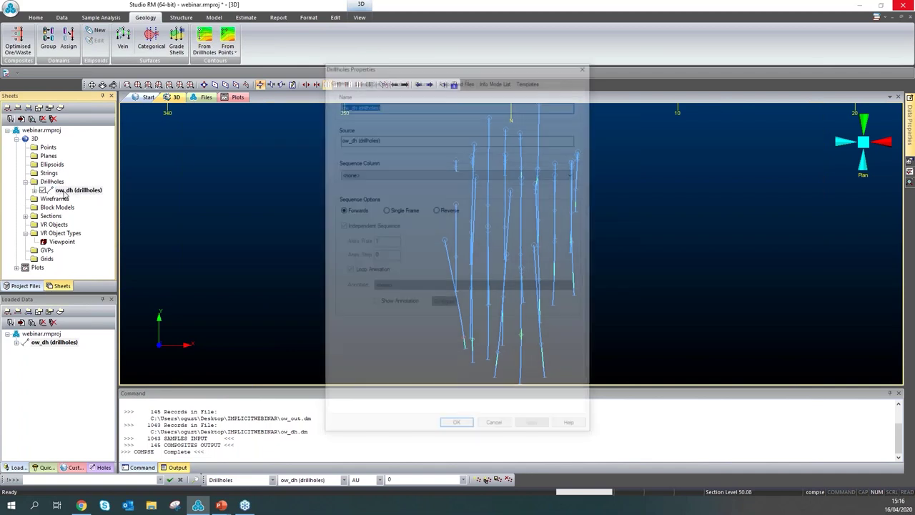
pyautogui.click(370, 79)
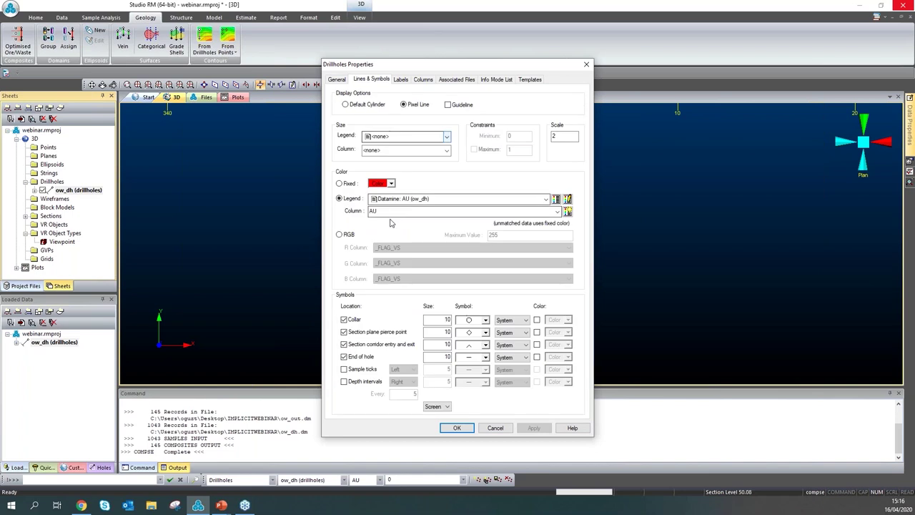
pyautogui.click(557, 211)
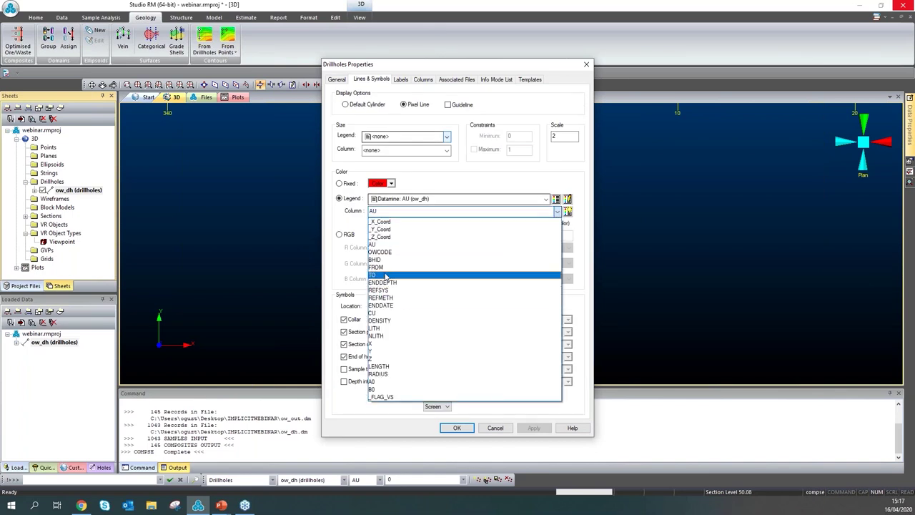
pyautogui.click(382, 253)
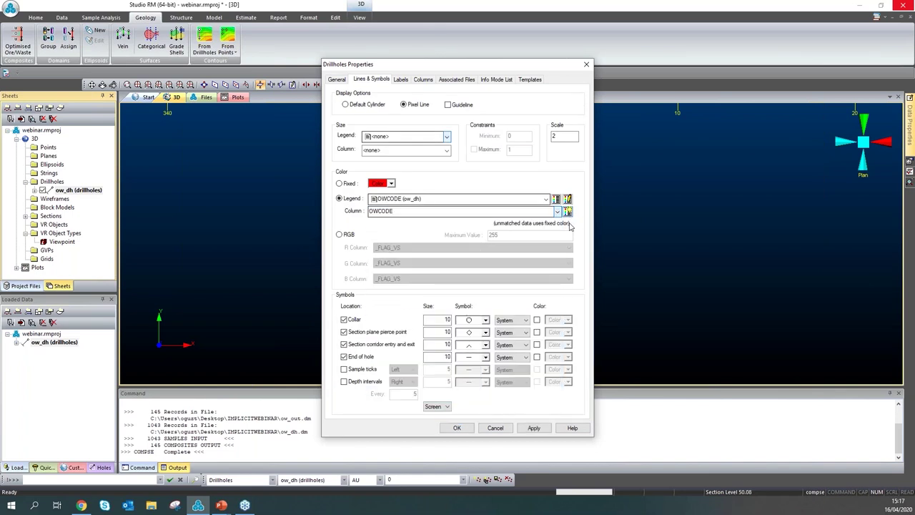
pyautogui.click(534, 428)
# - Show sample ticks of size 10 on the ow_dh drillholes and set their line scale to 10
pyautogui.click(344, 369)
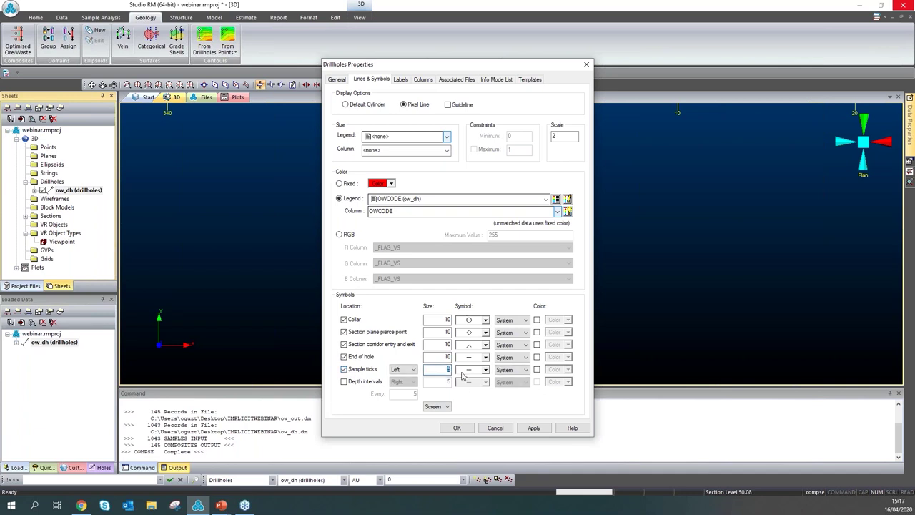
pyautogui.write('10')
pyautogui.doubleClick(555, 136)
pyautogui.write('10')
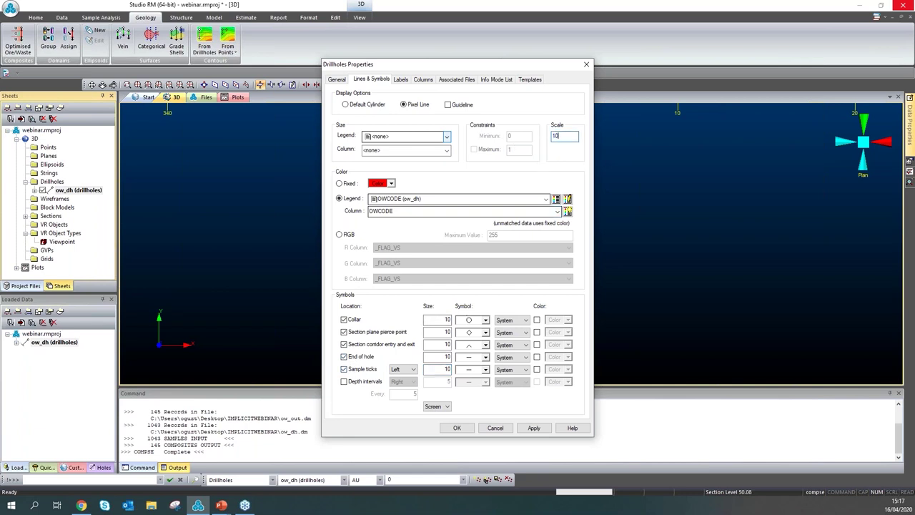
pyautogui.click(535, 427)
pyautogui.click(457, 428)
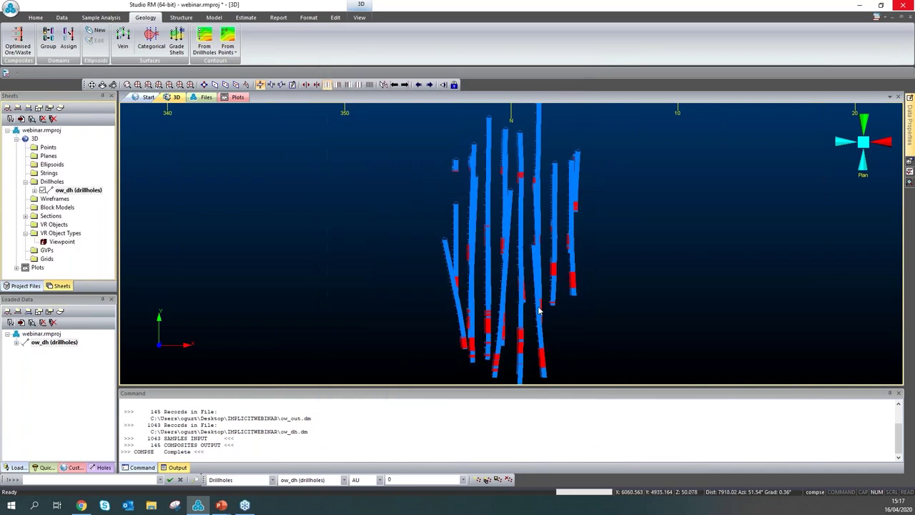
# - Reduce the line scale of the ow_dh drillholes to 5
pyautogui.moveTo(438, 310); pyautogui.dragTo(479, 323)
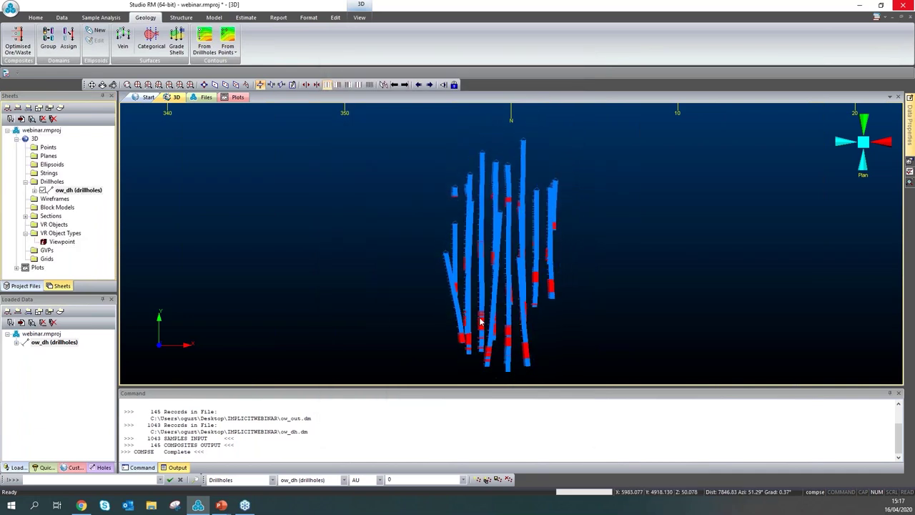
pyautogui.doubleClick(68, 192)
pyautogui.click(381, 79)
pyautogui.doubleClick(561, 135)
pyautogui.write('5')
pyautogui.click(456, 428)
# - Inspect the ore and waste intervals along the drillholes from an oblique view, and return to the COMPSE presentation slide
pyautogui.moveTo(543, 338); pyautogui.dragTo(457, 286)
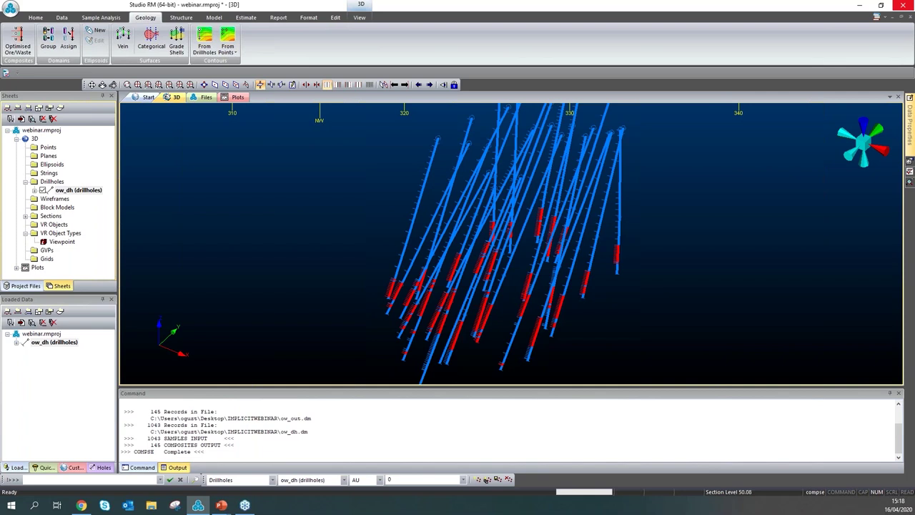
pyautogui.scroll(10, 429, 322)
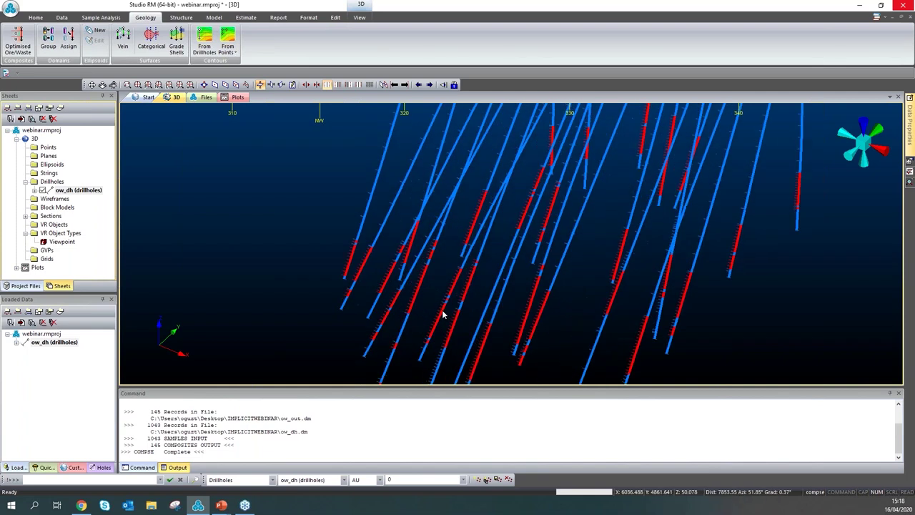
pyautogui.scroll(5, 443, 314)
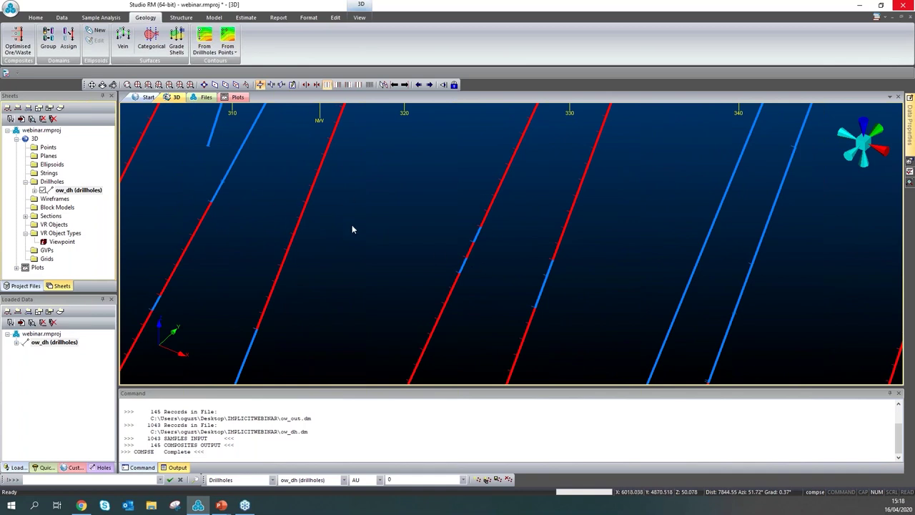
pyautogui.scroll(2, 442, 298)
pyautogui.scroll(-8, 444, 295)
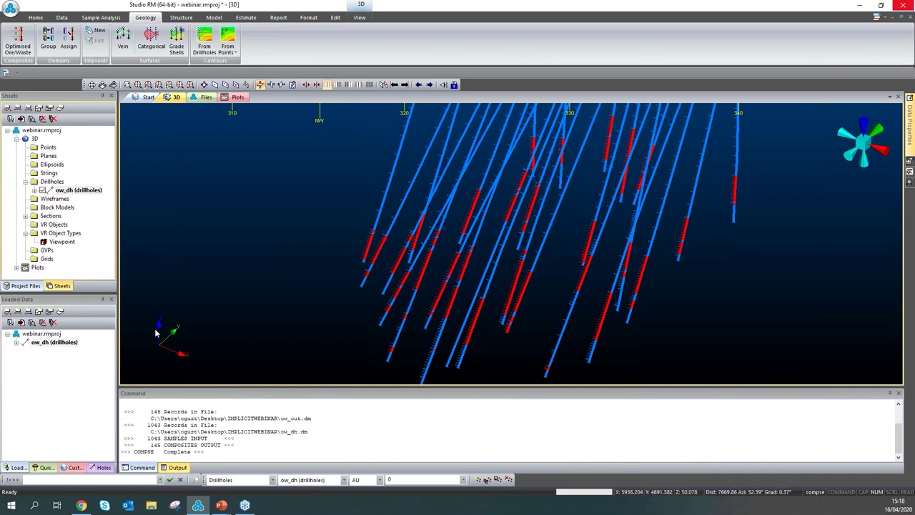
pyautogui.click(859, 5)
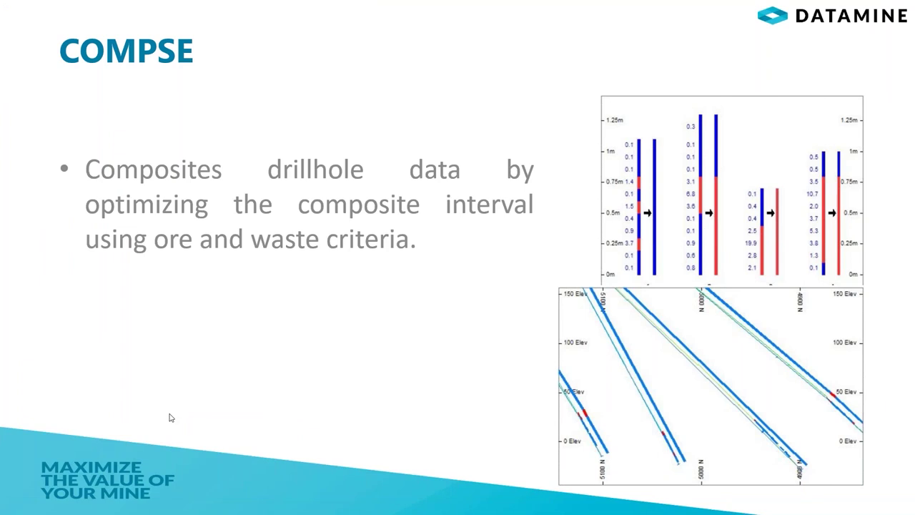
# - Start grouping the ow_dh drillholes' lithology in Studio RM, with LITH as the lithology field and GROUP as the group field
pyautogui.click(174, 368)
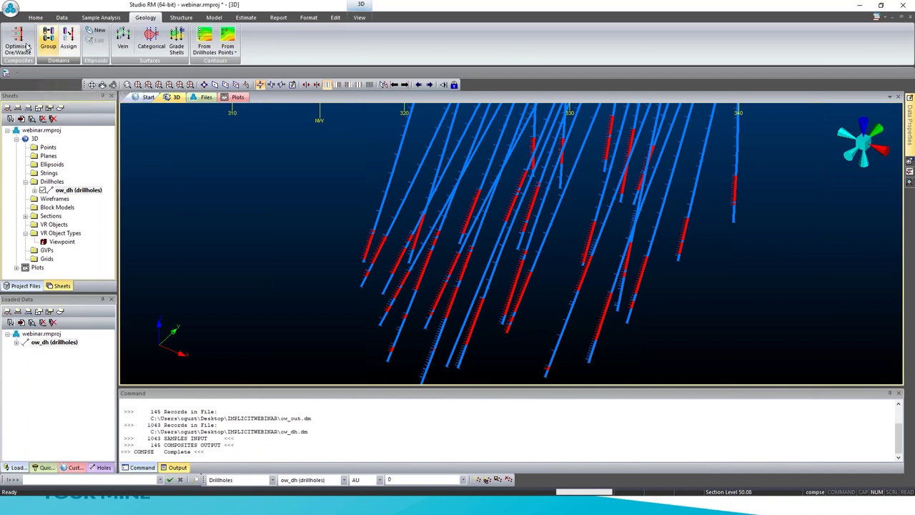
pyautogui.click(53, 44)
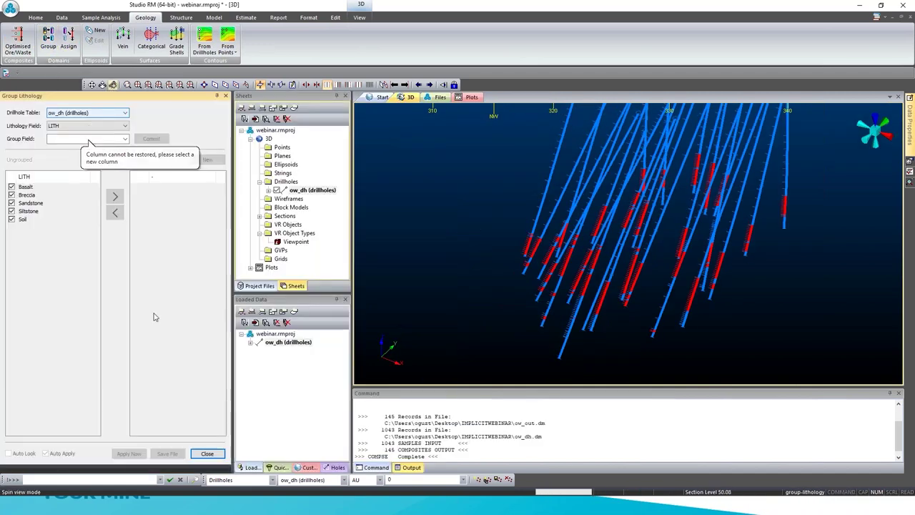
pyautogui.click(63, 127)
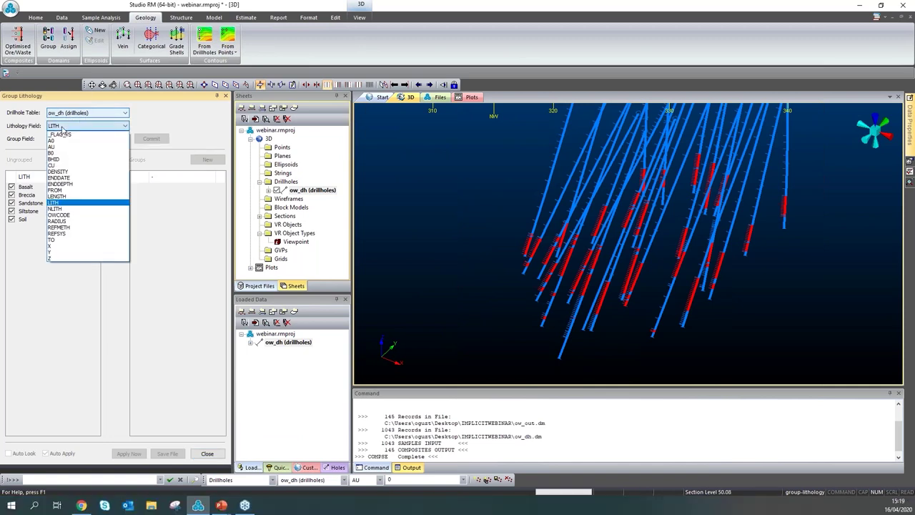
pyautogui.click(54, 204)
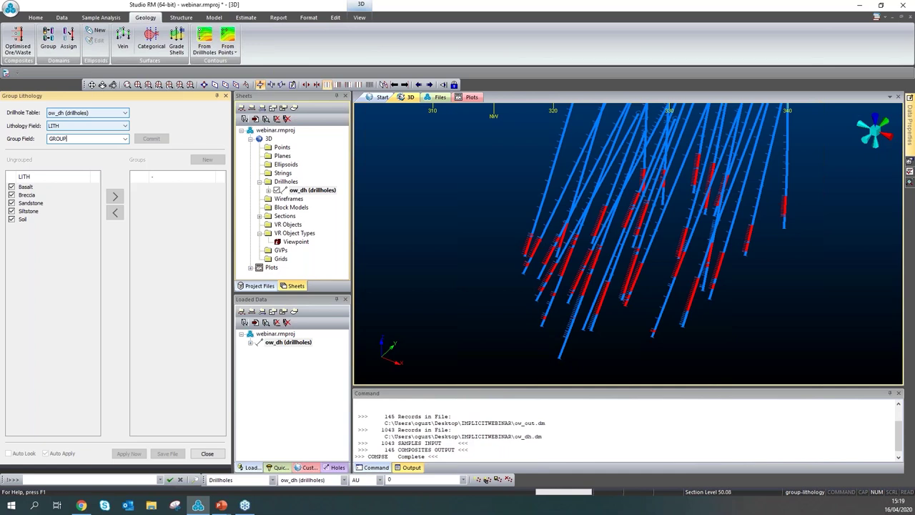
pyautogui.press('Return')
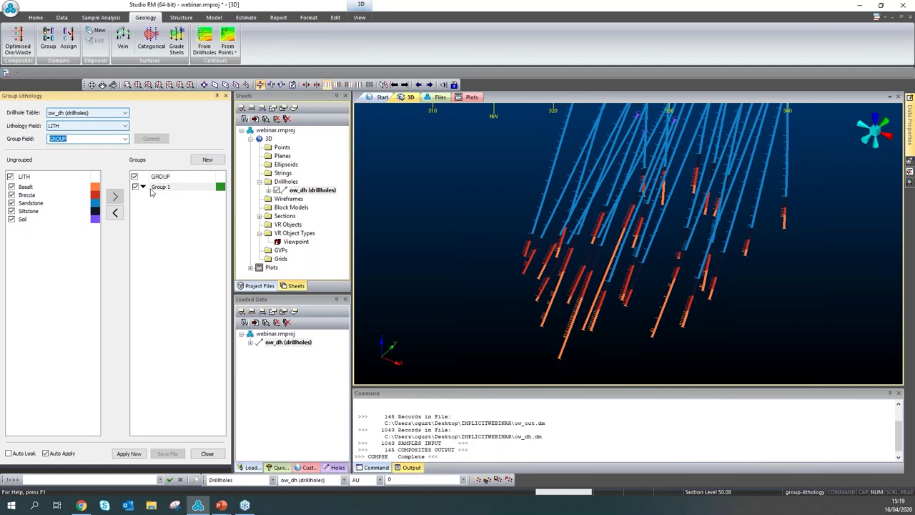
# - Add two more lithology groups and rename the first group ZONE_1
pyautogui.click(205, 161)
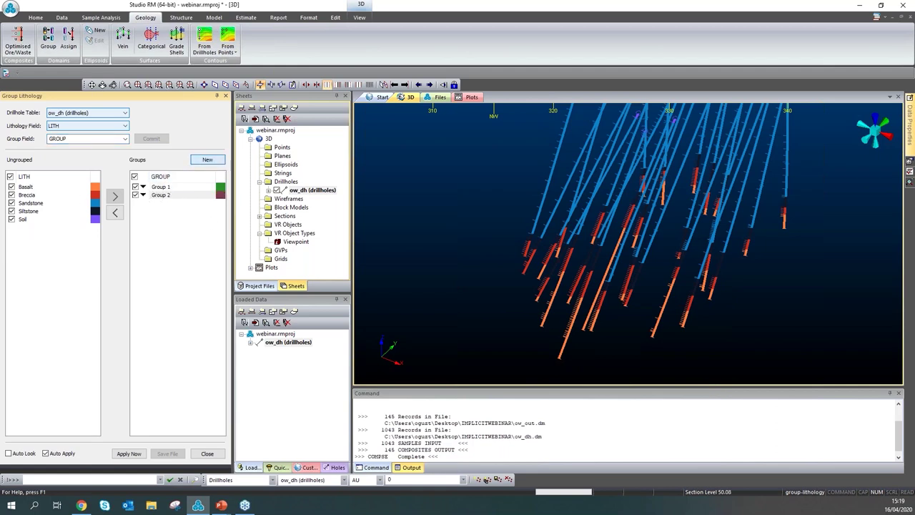
pyautogui.click(207, 160)
pyautogui.click(158, 187)
pyautogui.click(158, 186)
pyautogui.write('2')
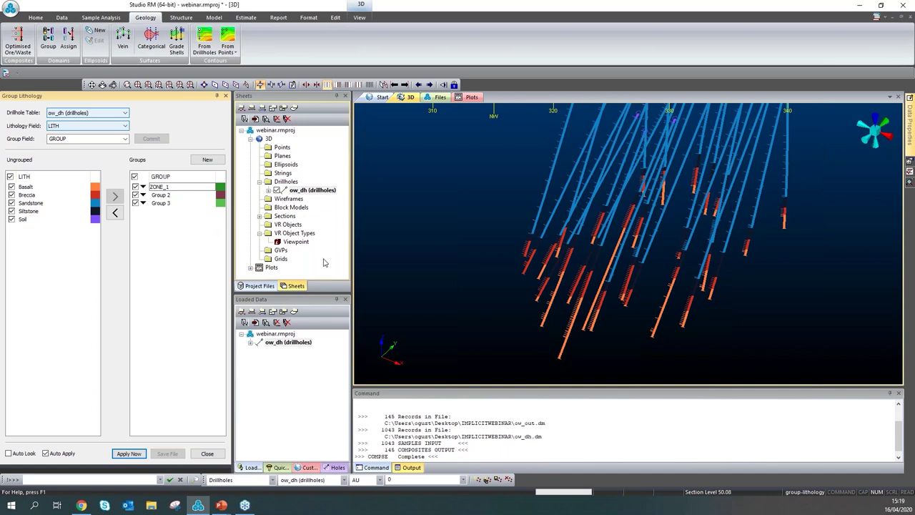
# - Rename the second and third lithology groups ZONE_2 and ZONE_3
pyautogui.click(186, 197)
pyautogui.click(183, 197)
pyautogui.write('ZONE')
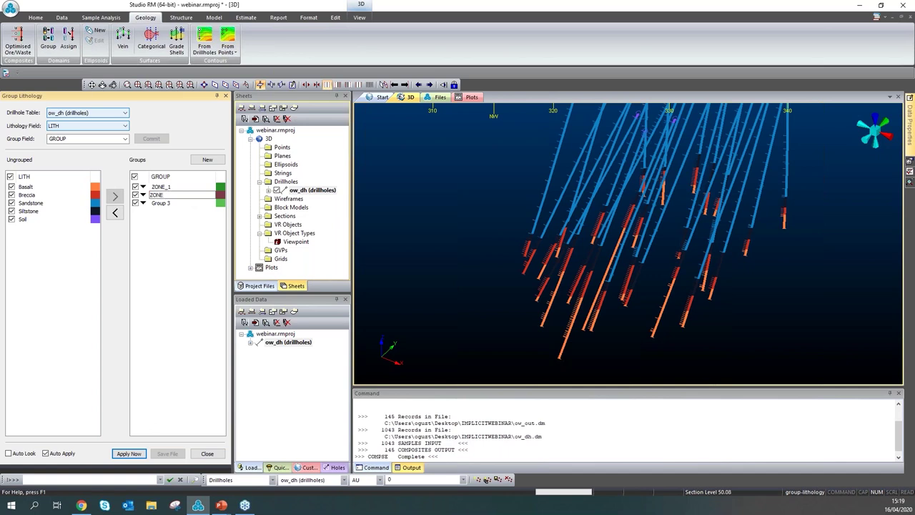
pyautogui.write('_2')
pyautogui.click(178, 203)
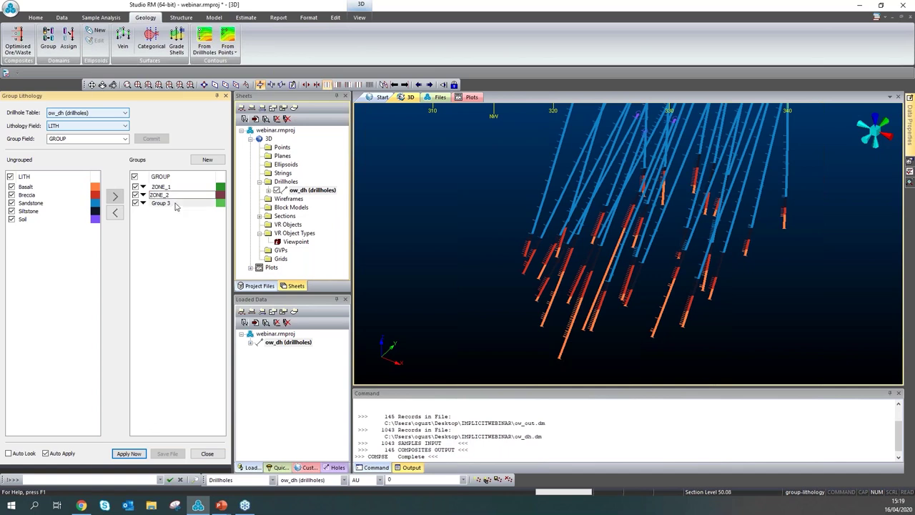
pyautogui.click(179, 203)
pyautogui.write('ZONE_')
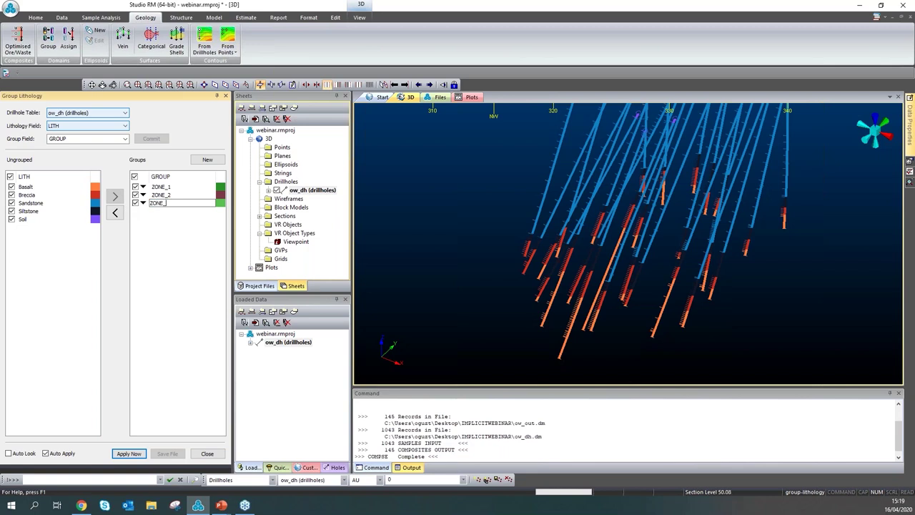
pyautogui.click(170, 266)
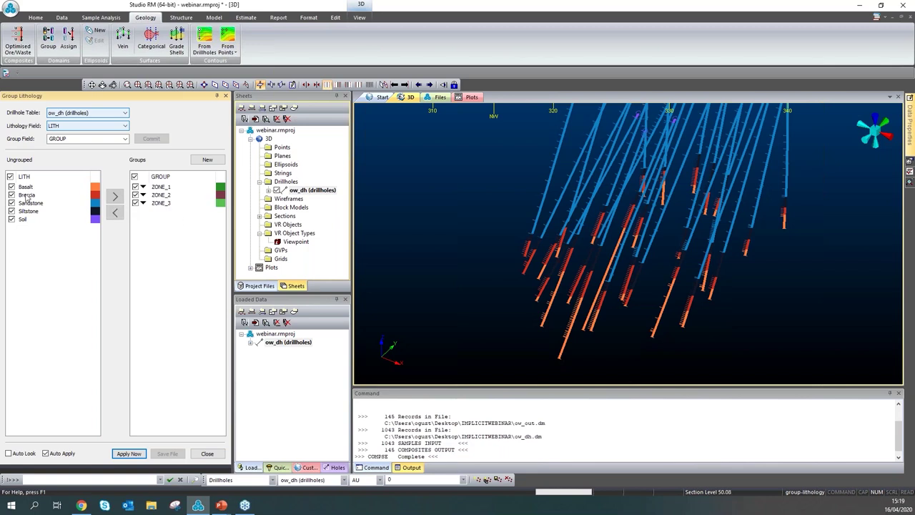
# - Put Breccia and Siltstone into the ZONE_1 group, and Sandstone and Soil into ZONE_2
pyautogui.click(162, 188)
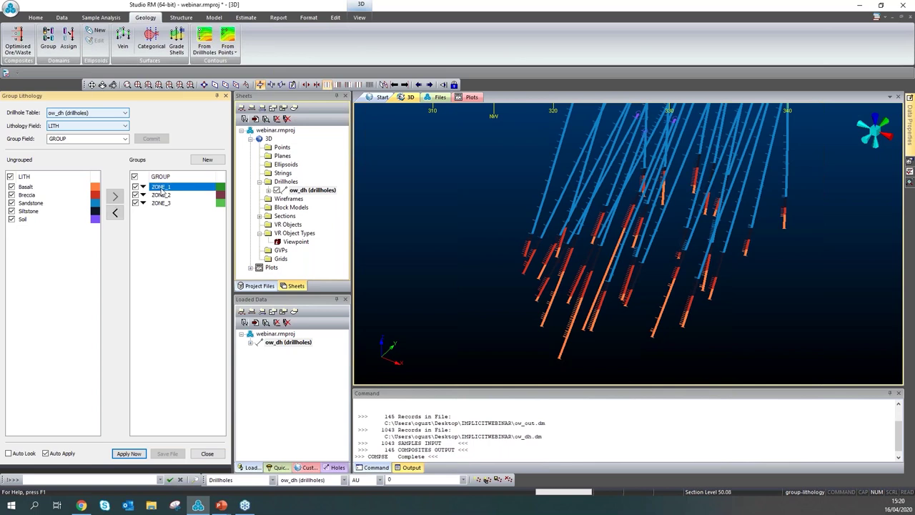
pyautogui.click(29, 195)
pyautogui.click(115, 196)
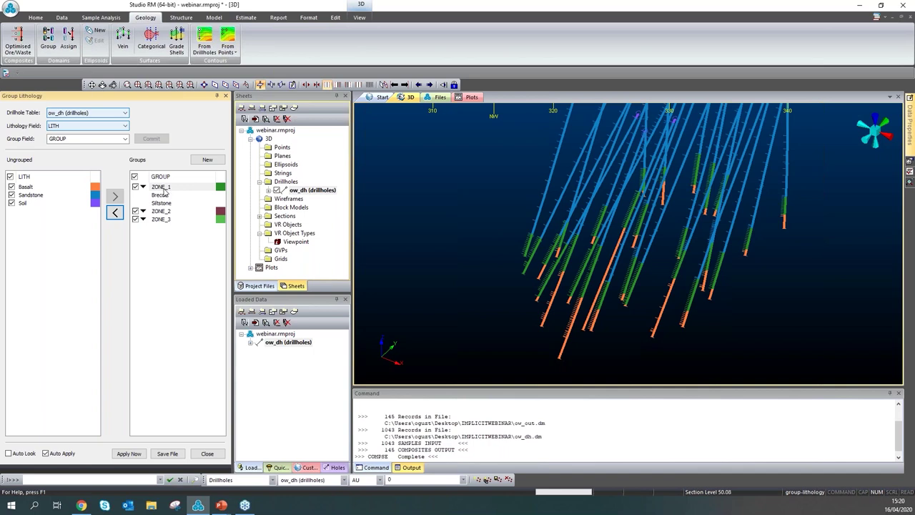
pyautogui.click(158, 211)
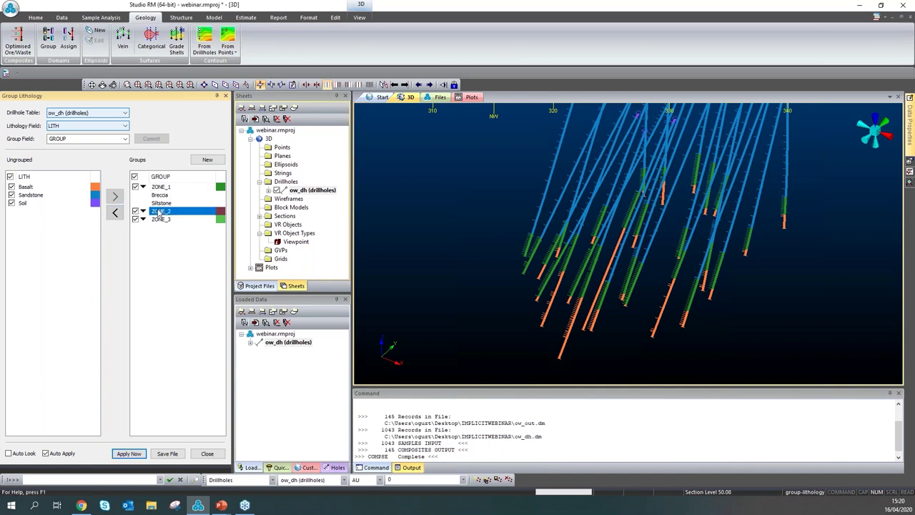
pyautogui.click(31, 195)
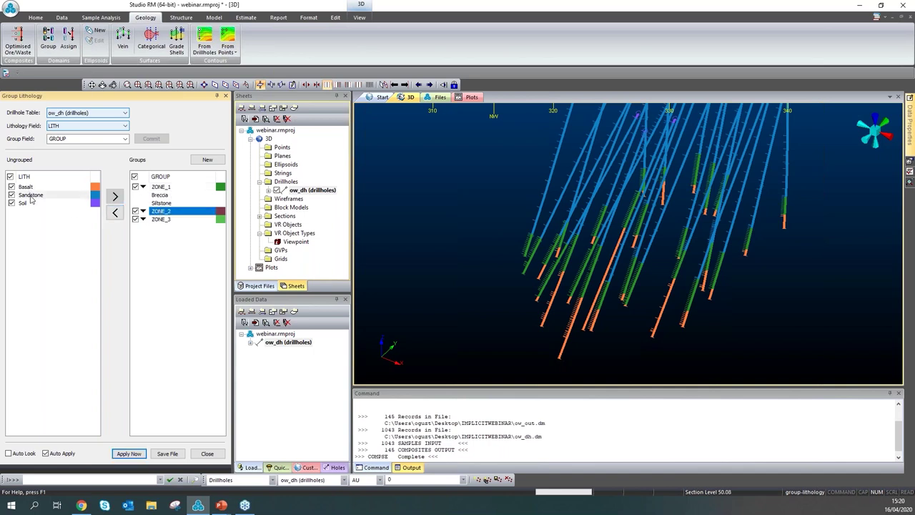
pyautogui.click(116, 197)
pyautogui.click(23, 195)
pyautogui.click(115, 196)
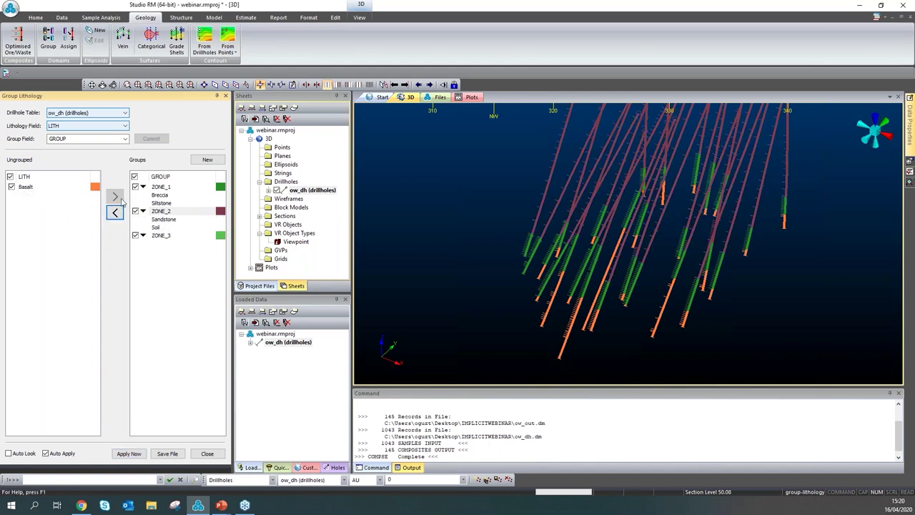
# - Put the remaining Basalt lithology into the ZONE_3 group
pyautogui.click(160, 237)
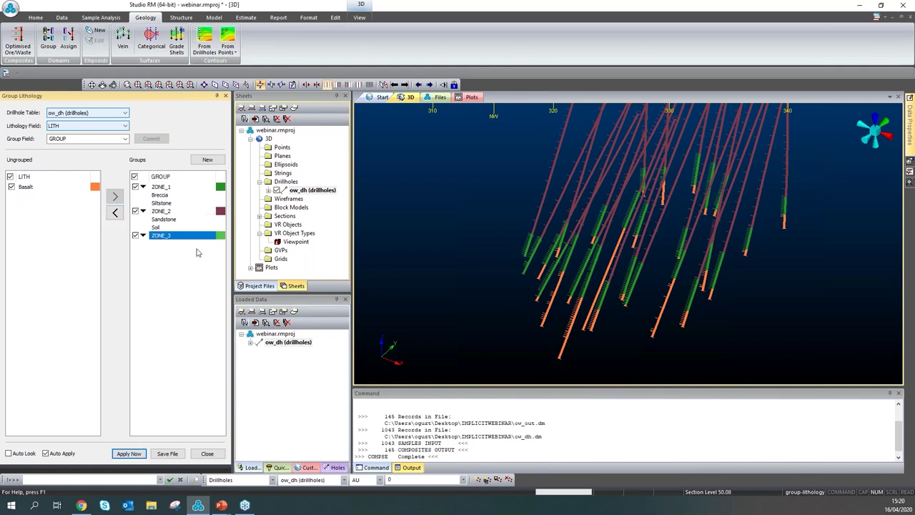
pyautogui.click(26, 188)
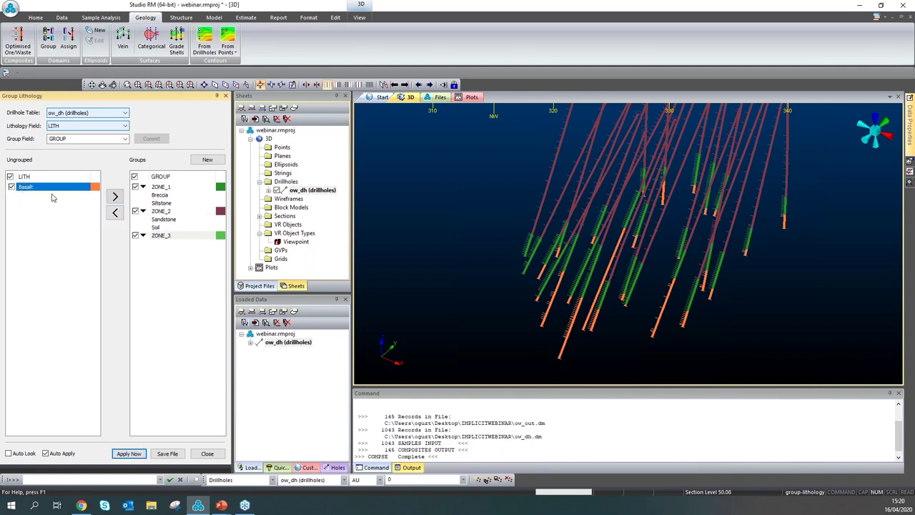
pyautogui.click(115, 197)
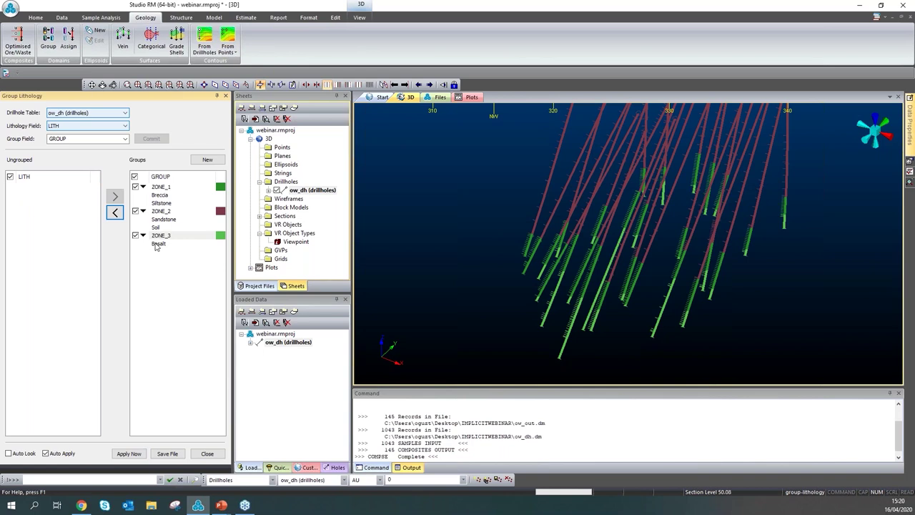
# - Colour the ZONE_1 group bright green (RGB 0, 255, 128) and the ZONE_2 group red
pyautogui.click(219, 188)
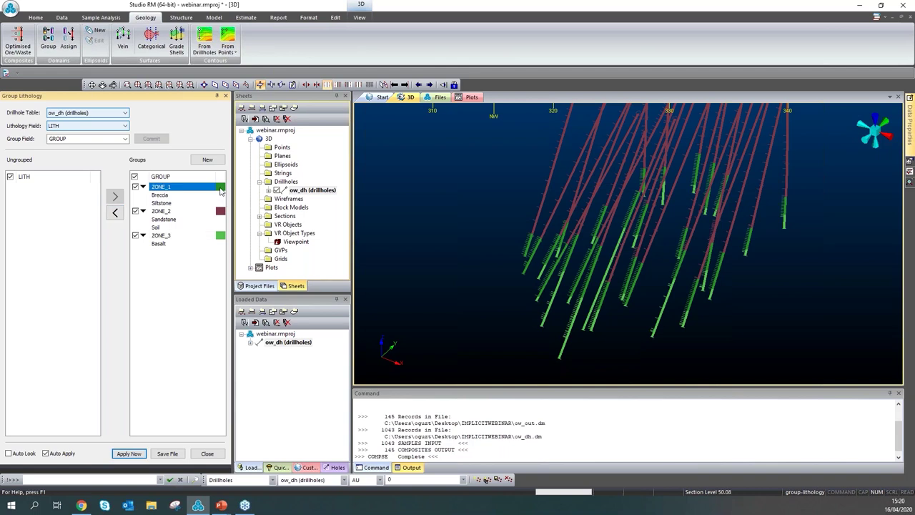
pyautogui.click(220, 188)
pyautogui.click(397, 200)
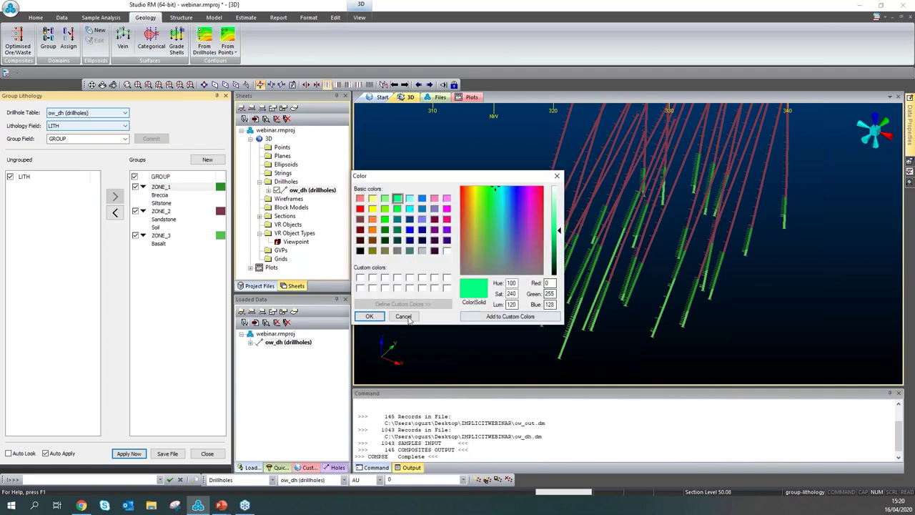
pyautogui.click(369, 316)
pyautogui.click(220, 211)
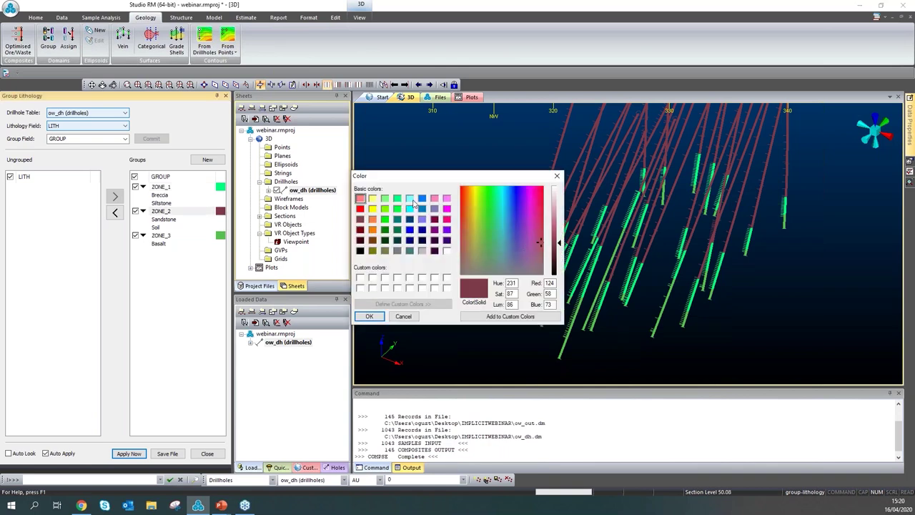
pyautogui.click(423, 200)
pyautogui.click(359, 208)
pyautogui.click(369, 315)
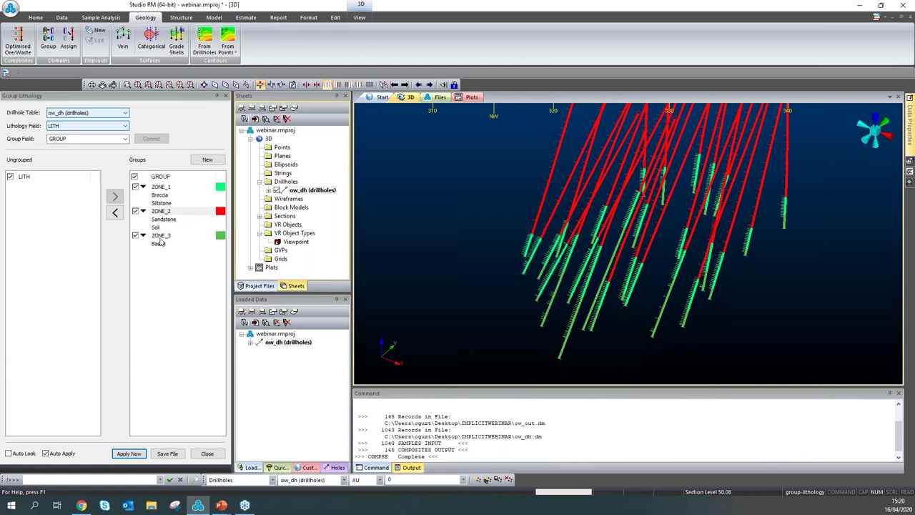
# - Colour the ZONE_3 group light violet-blue (RGB 128, 128, 255) and save the grouped drillhole file
pyautogui.click(222, 237)
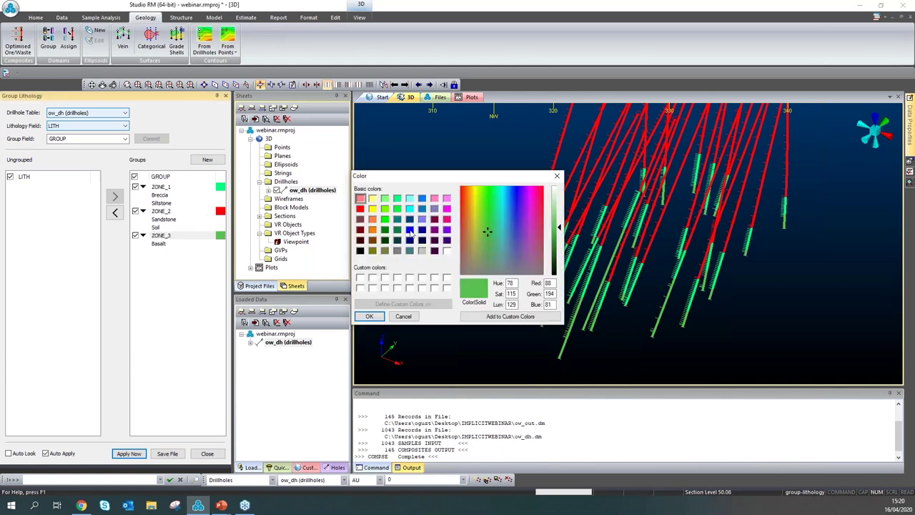
pyautogui.click(422, 219)
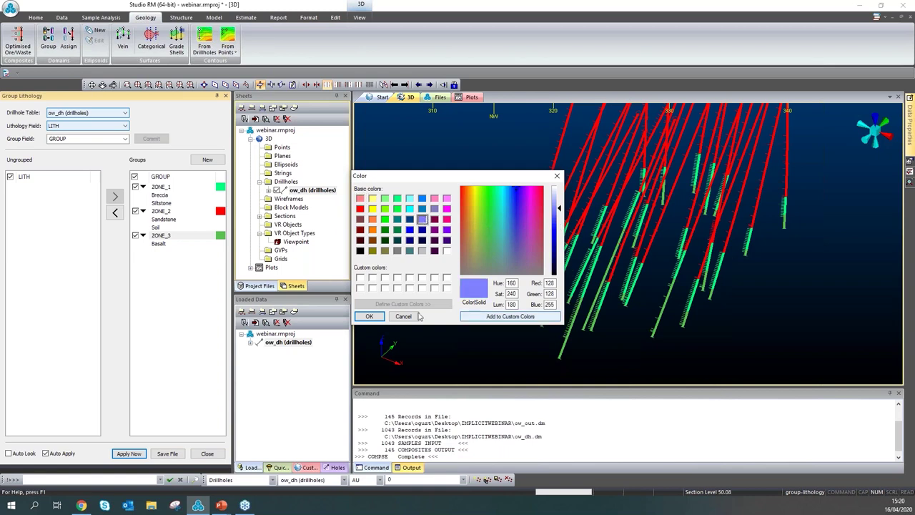
pyautogui.click(370, 317)
pyautogui.moveTo(457, 300); pyautogui.dragTo(431, 260)
pyautogui.moveTo(629, 255); pyautogui.dragTo(550, 266)
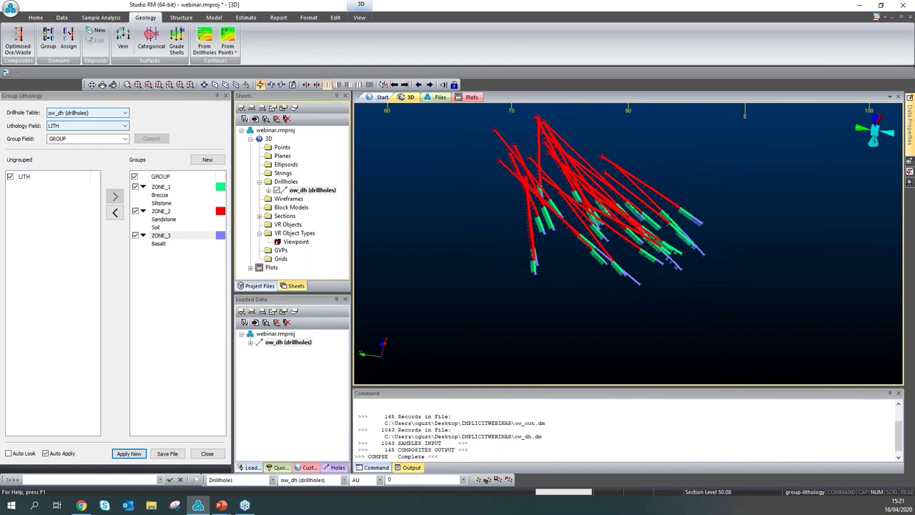
pyautogui.click(168, 454)
pyautogui.click(167, 455)
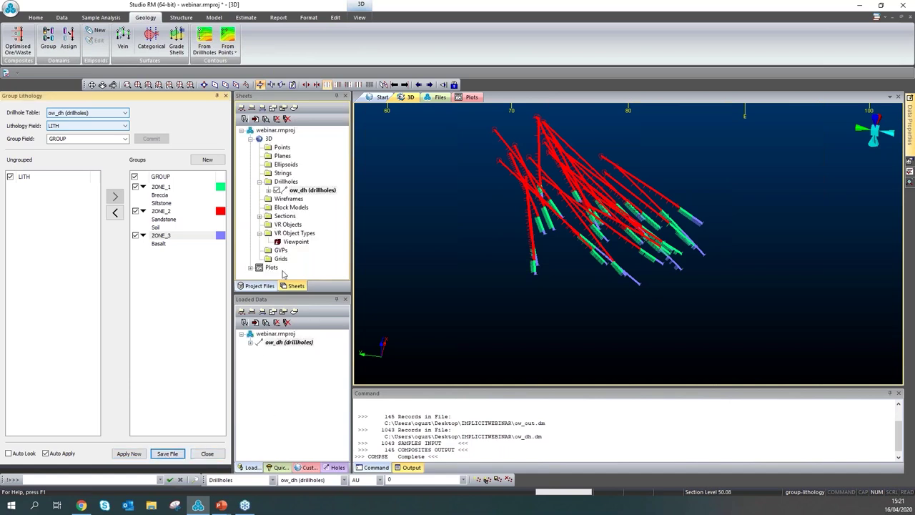
# - Examine the GROUP values of records 23 to 39 in the ow_dh table, and close the table and the lithology grouping tool
pyautogui.click(260, 286)
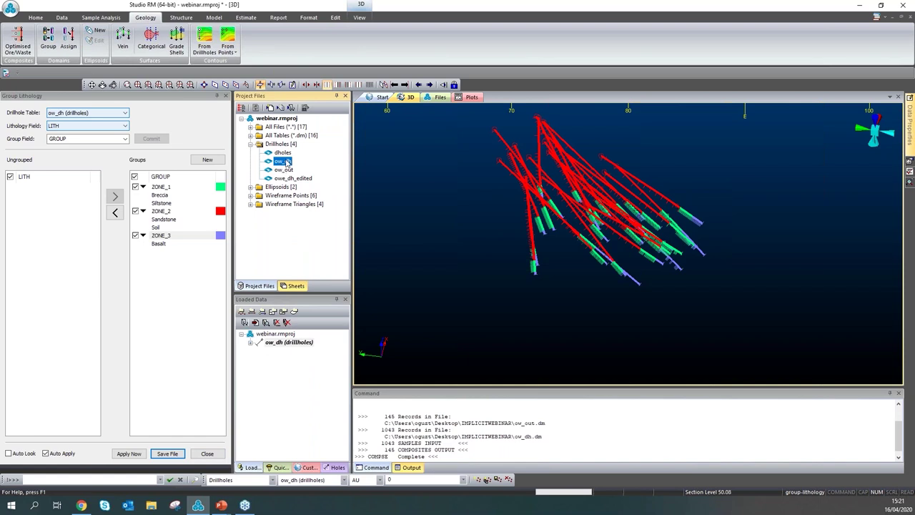
pyautogui.doubleClick(283, 162)
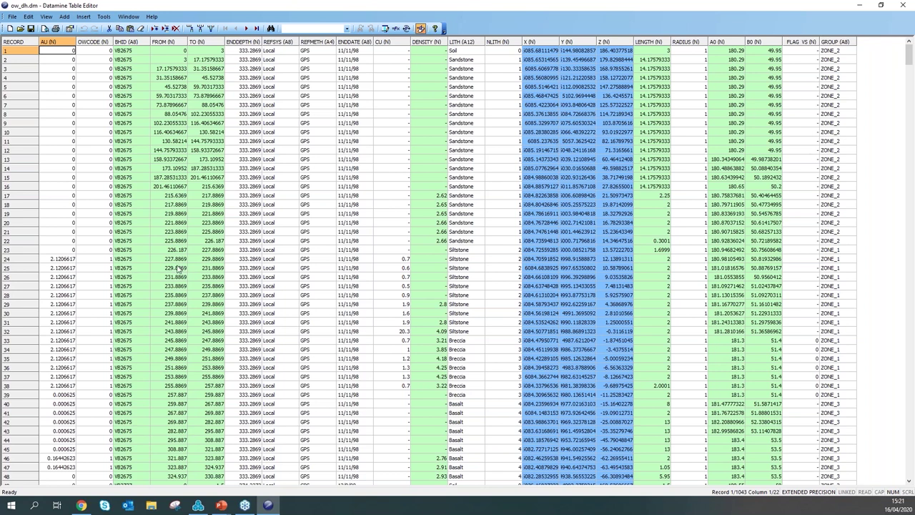
pyautogui.moveTo(837, 249); pyautogui.dragTo(843, 399)
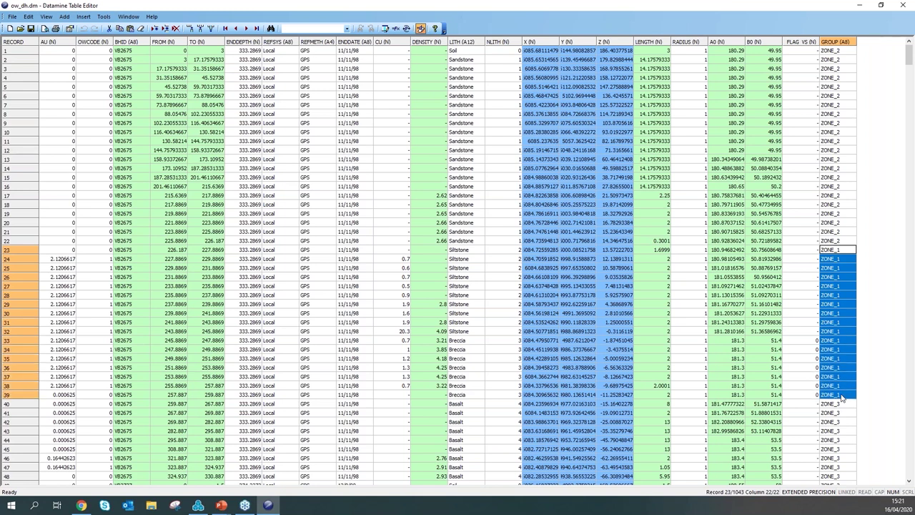
pyautogui.click(18, 250)
pyautogui.moveTo(18, 252); pyautogui.dragTo(17, 394)
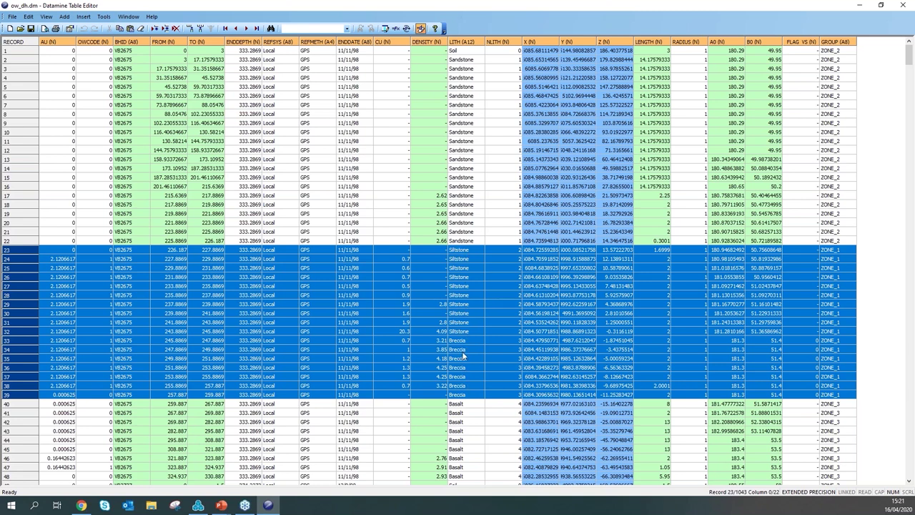
pyautogui.click(901, 6)
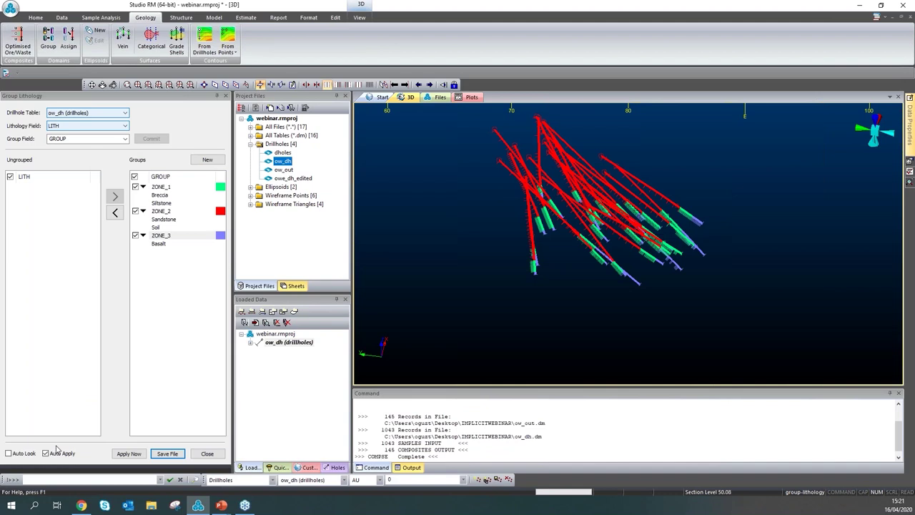
pyautogui.click(207, 453)
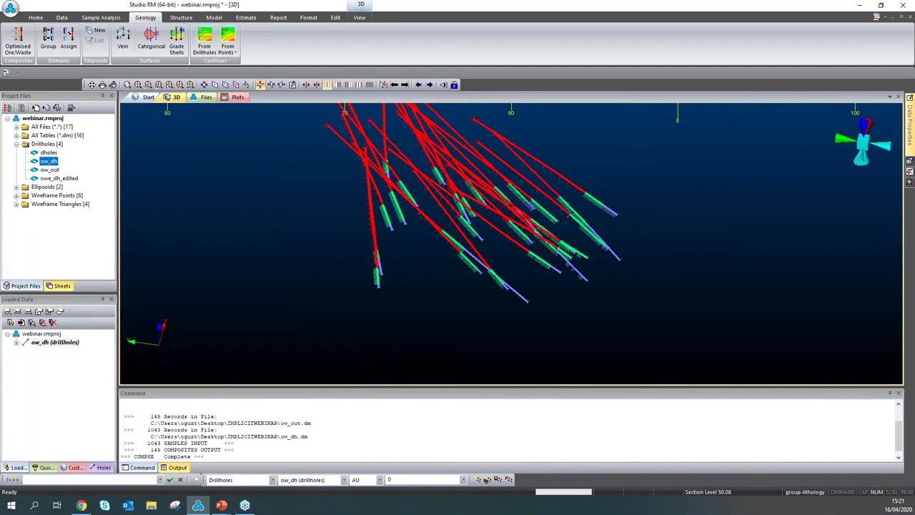
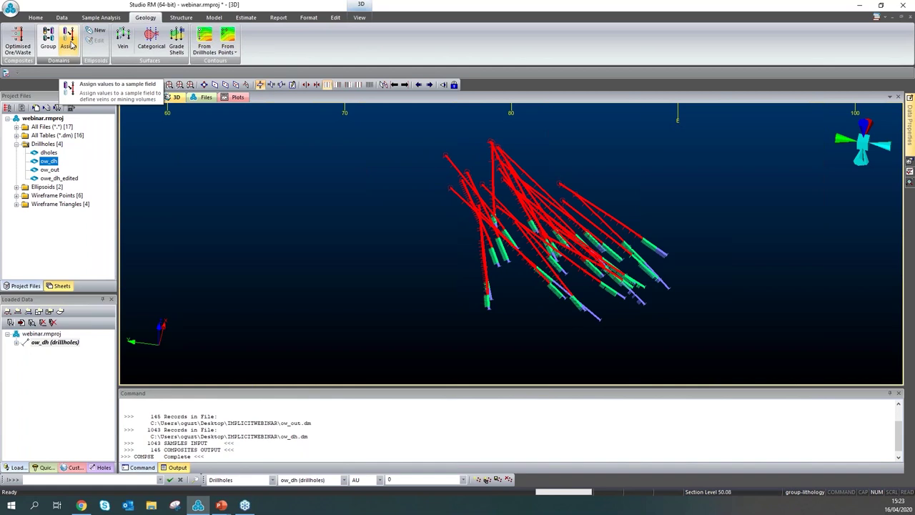
# - Start assigning lithology on the ow_dh drillholes with the LITH field and the Tutorial_LITH legend, allowing changes to the legend
pyautogui.click(69, 41)
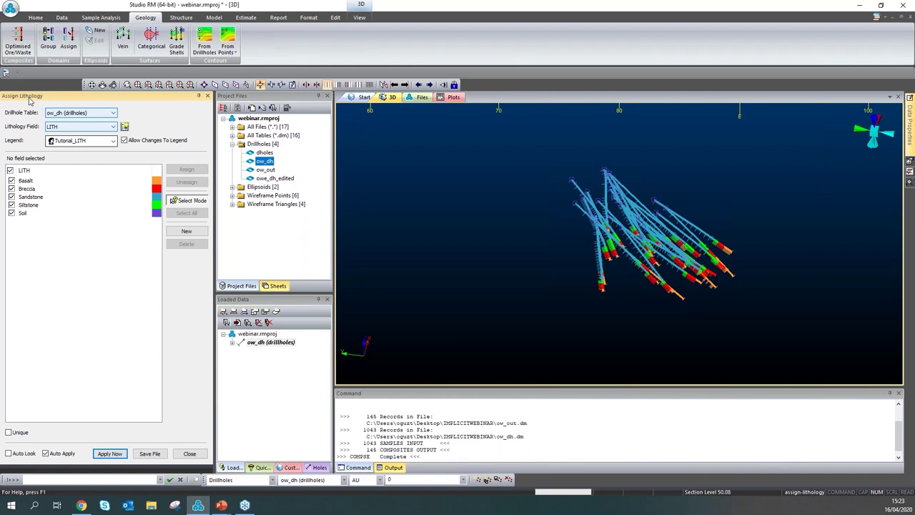
pyautogui.click(57, 127)
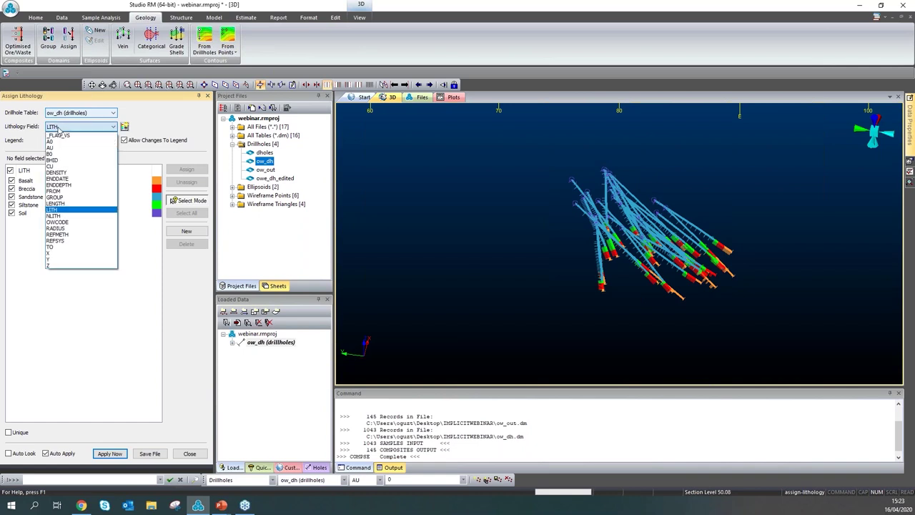
pyautogui.click(53, 210)
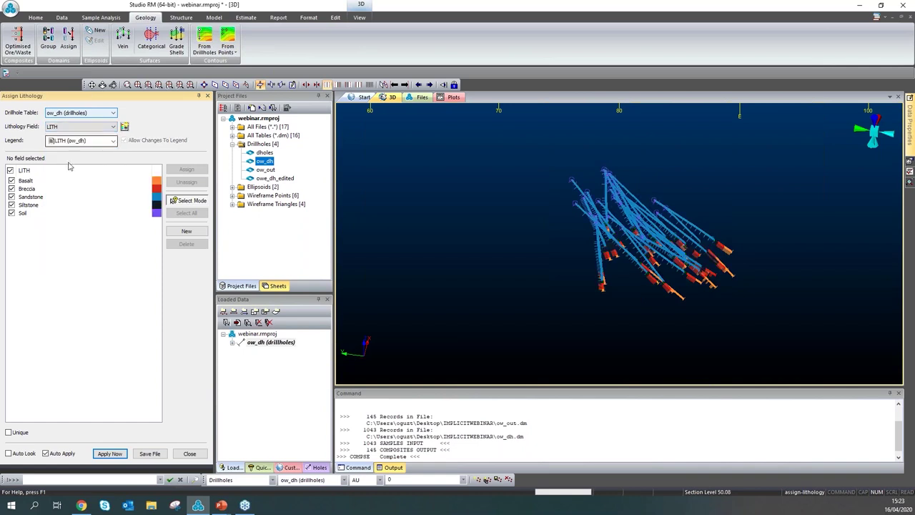
pyautogui.click(111, 141)
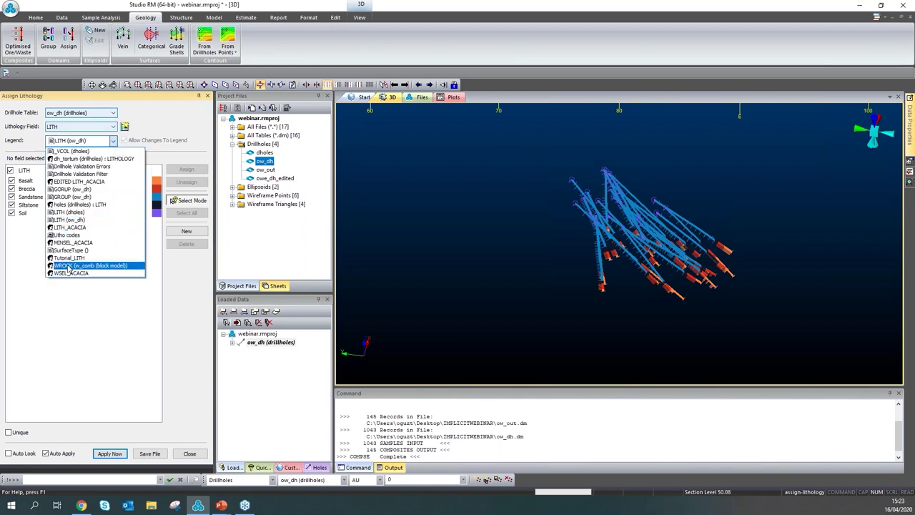
pyautogui.click(69, 257)
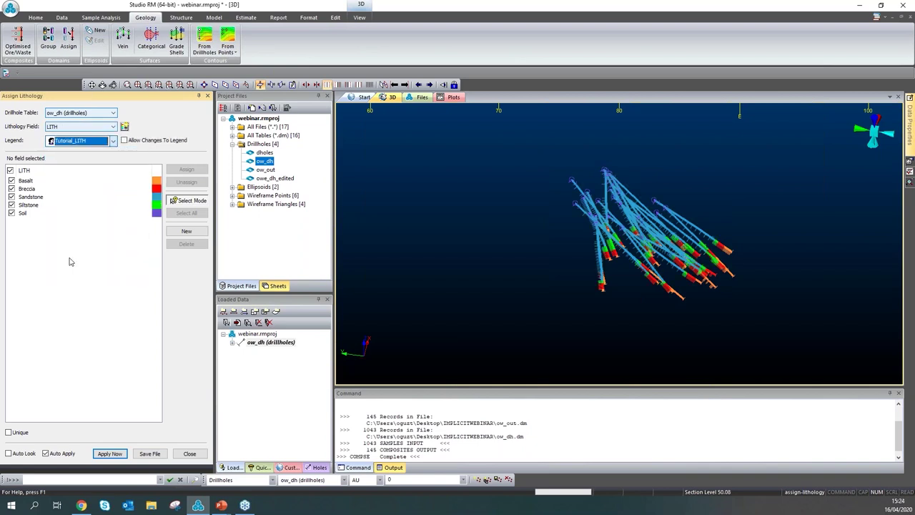
pyautogui.click(124, 142)
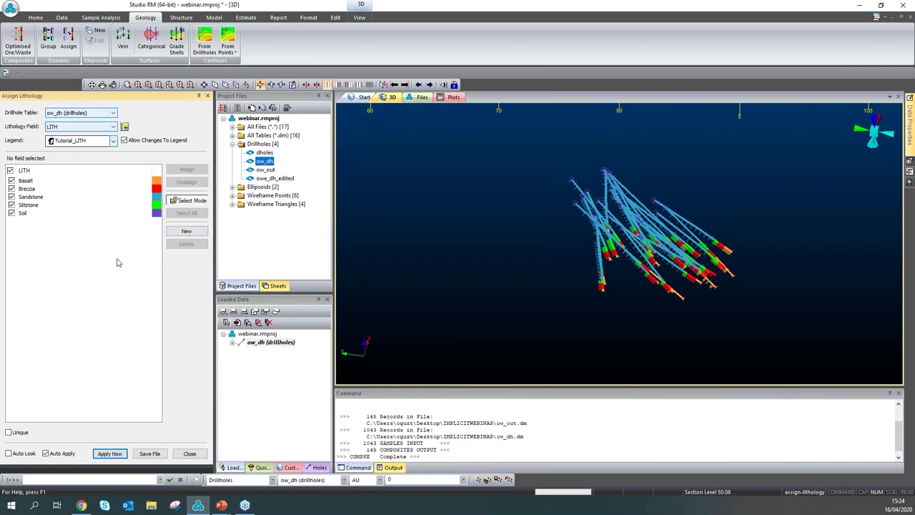
# - Add a new lithology value named VEIN_1 to the legend
pyautogui.click(186, 231)
pyautogui.doubleClick(34, 222)
pyautogui.hotkey('ctrl', 'a')
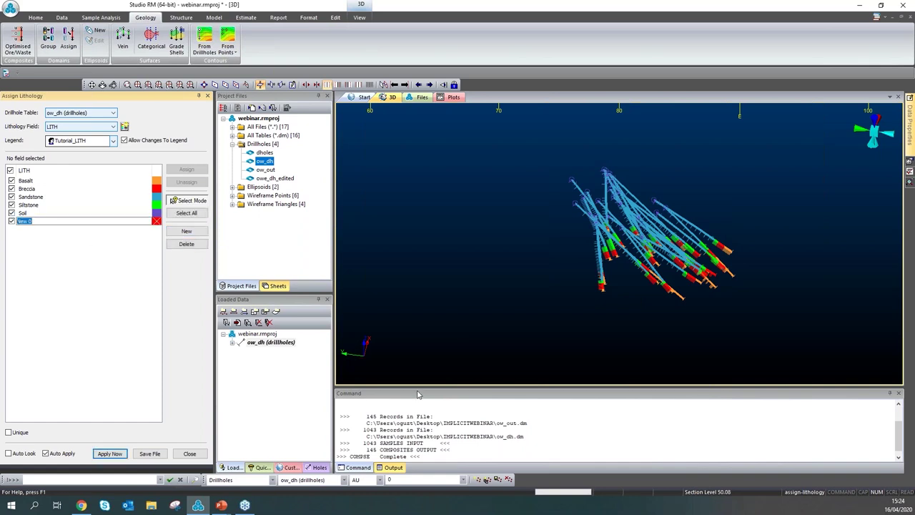
pyautogui.write('VEIN_1')
pyautogui.press('Return')
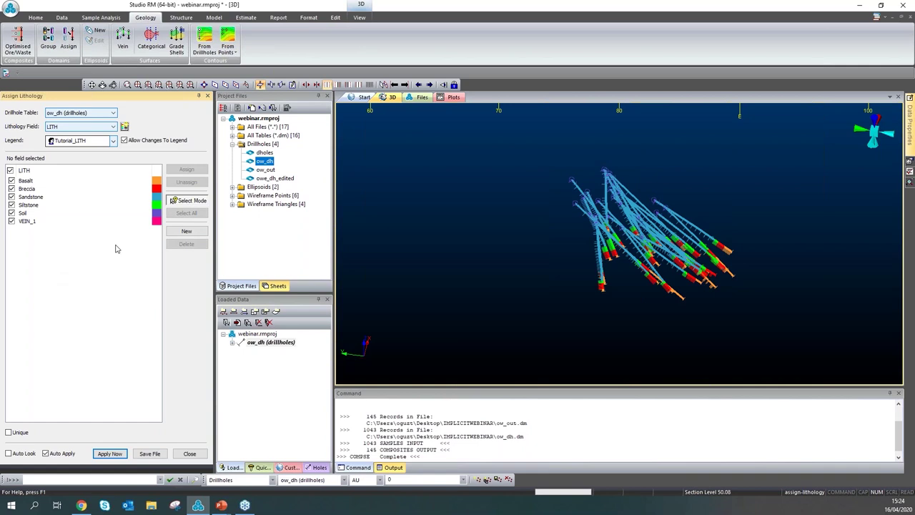
# - Colour the VEIN_1 value light pink-magenta (RGB 255, 128, 255)
pyautogui.doubleClick(156, 222)
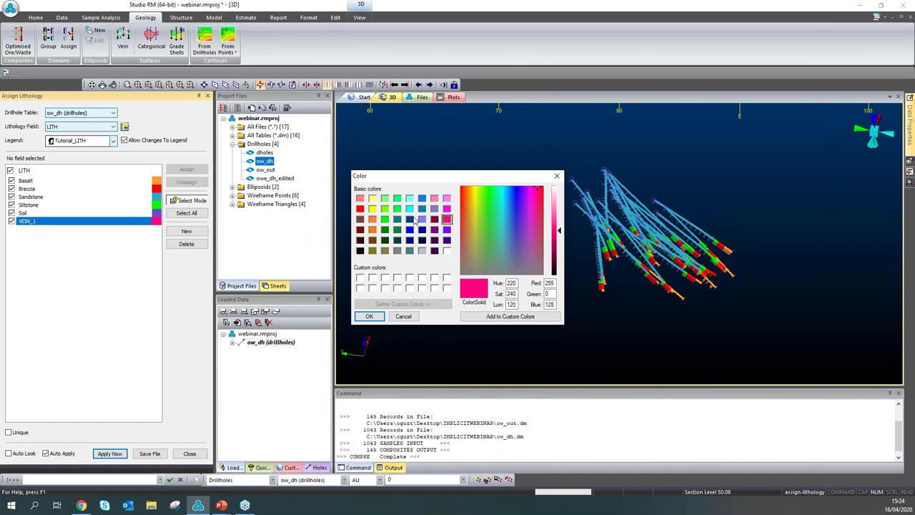
pyautogui.click(446, 199)
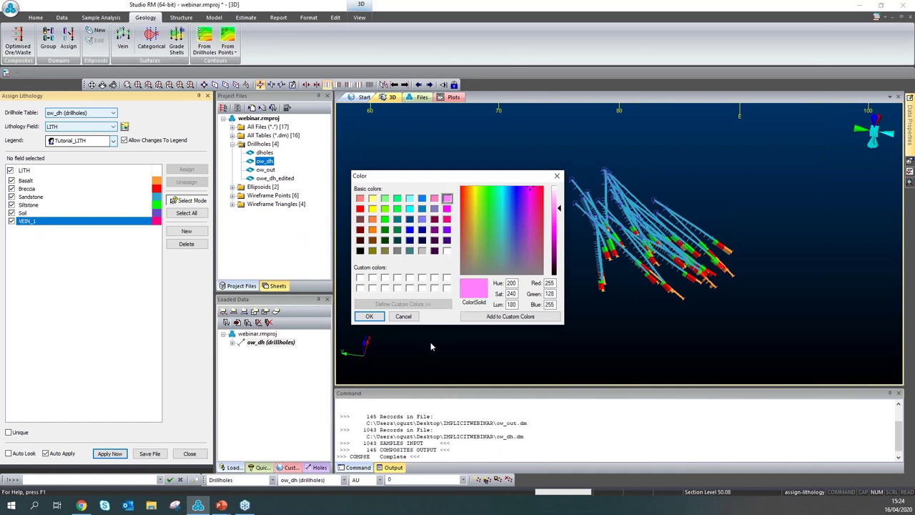
pyautogui.click(368, 316)
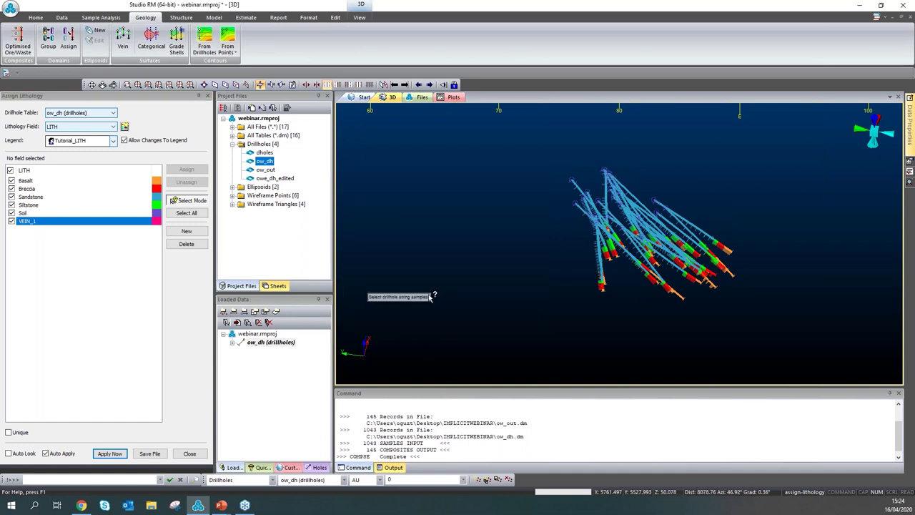
# - Define a vertical section by two points along a north-south line of drillholes, and clip the 3D view to it
pyautogui.scroll(5, 615, 258)
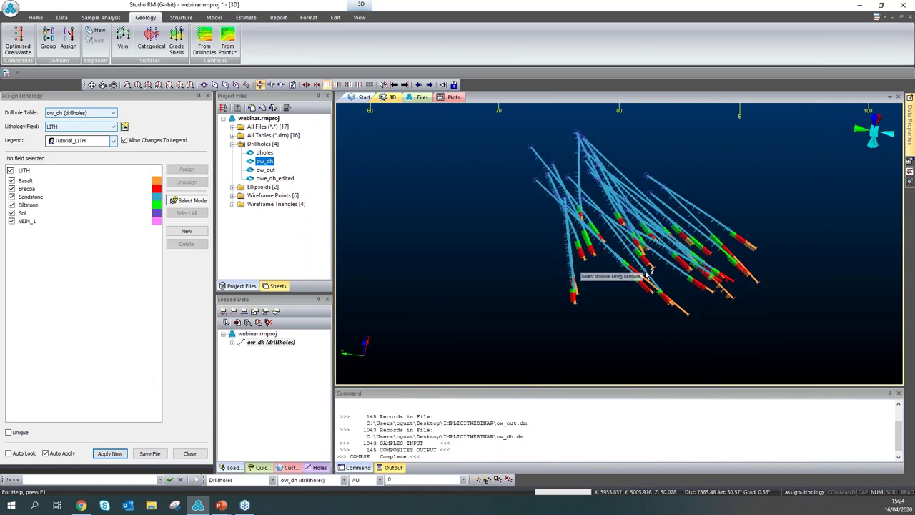
pyautogui.moveTo(704, 291); pyautogui.dragTo(657, 326, button='middle')
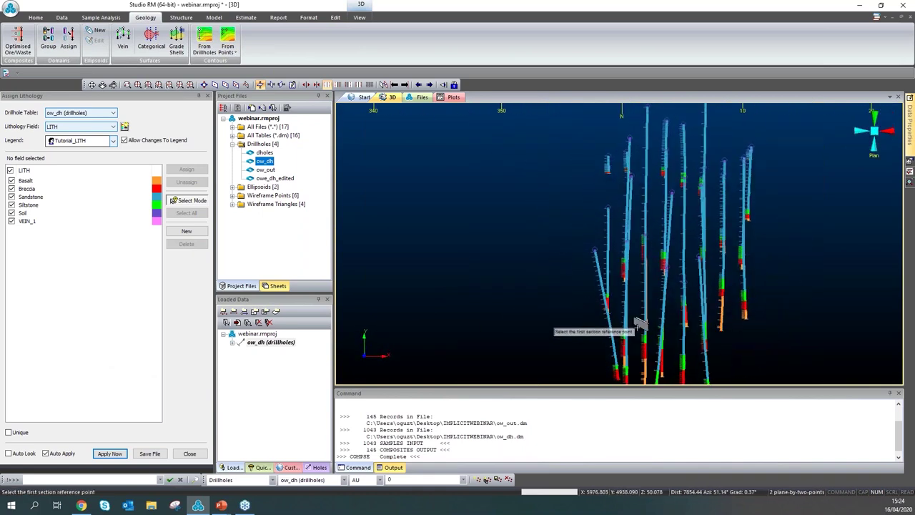
pyautogui.click(640, 347)
pyautogui.click(661, 159)
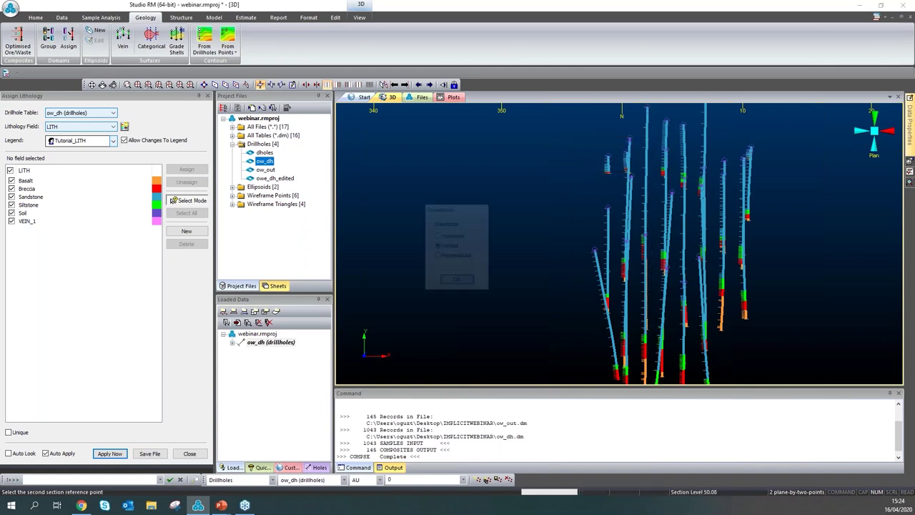
pyautogui.click(456, 281)
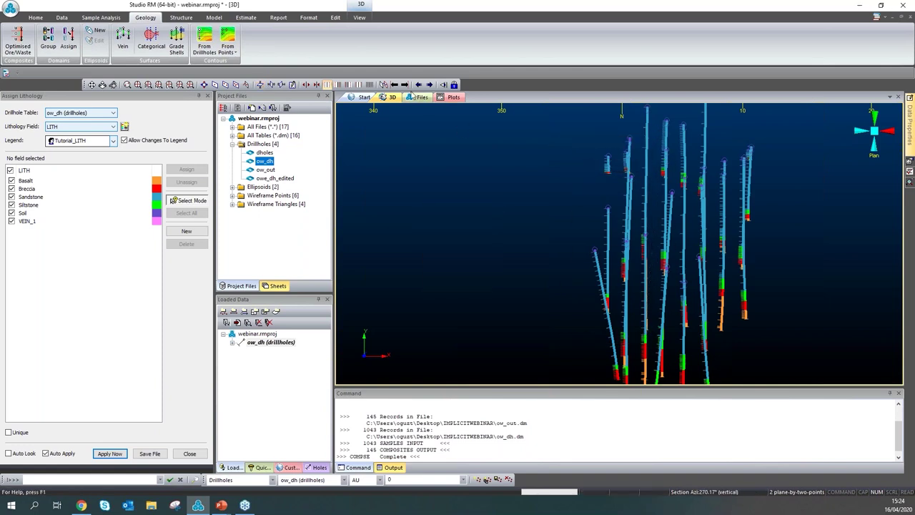
pyautogui.click(344, 85)
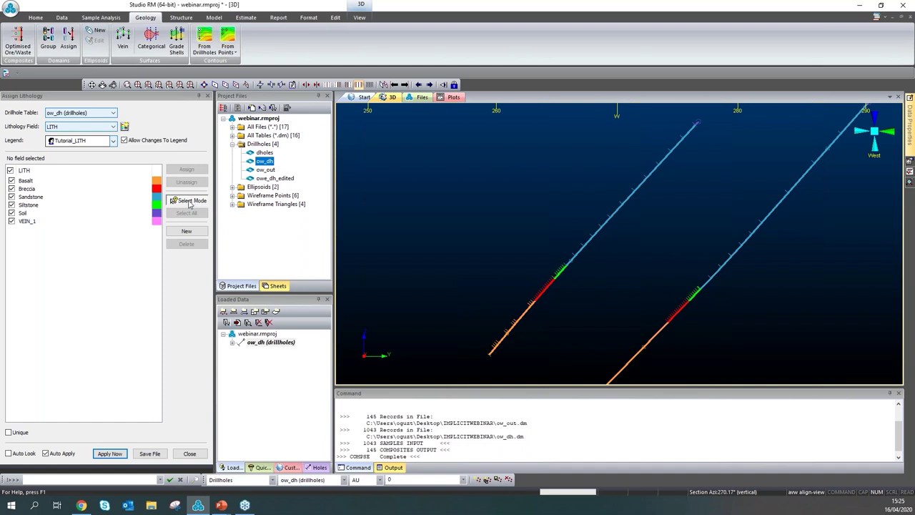
# - Assign VEIN_1 to the samples spanning the Siltstone-Breccia contact in both drillholes on the section
pyautogui.scroll(5, 559, 278)
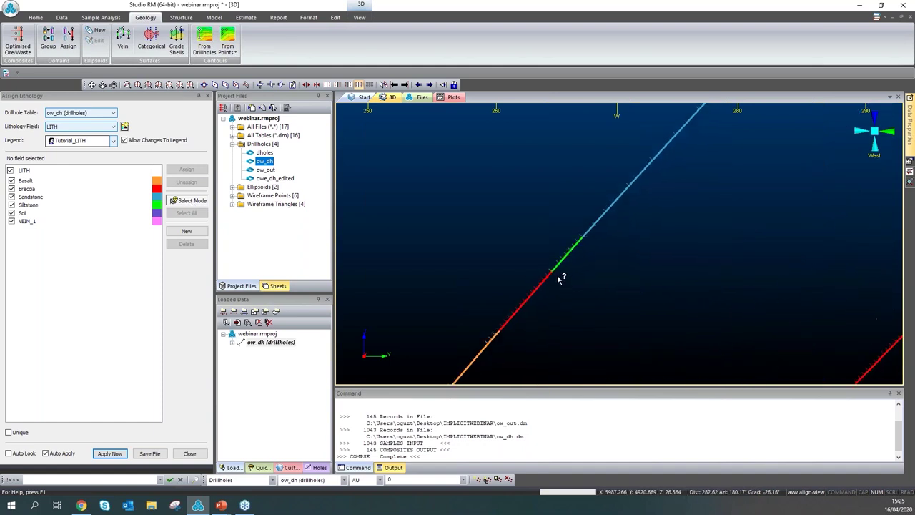
pyautogui.click(580, 247)
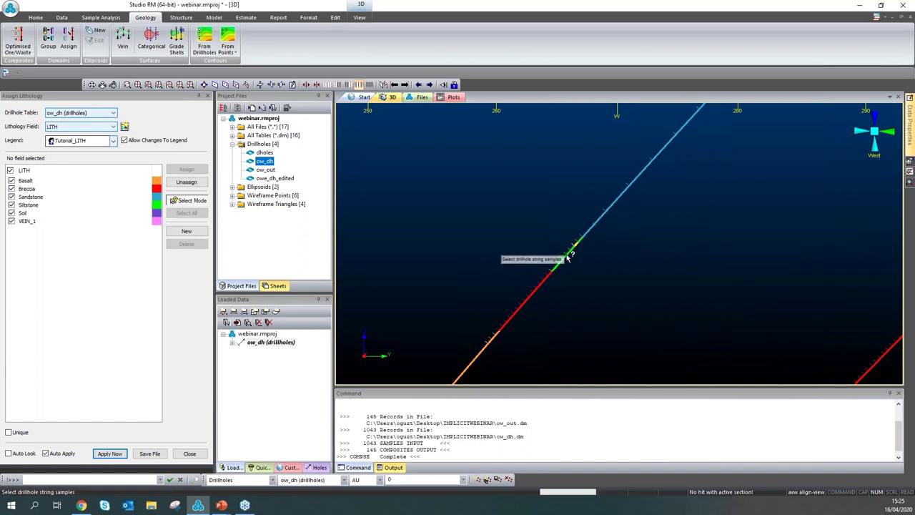
pyautogui.click(561, 264)
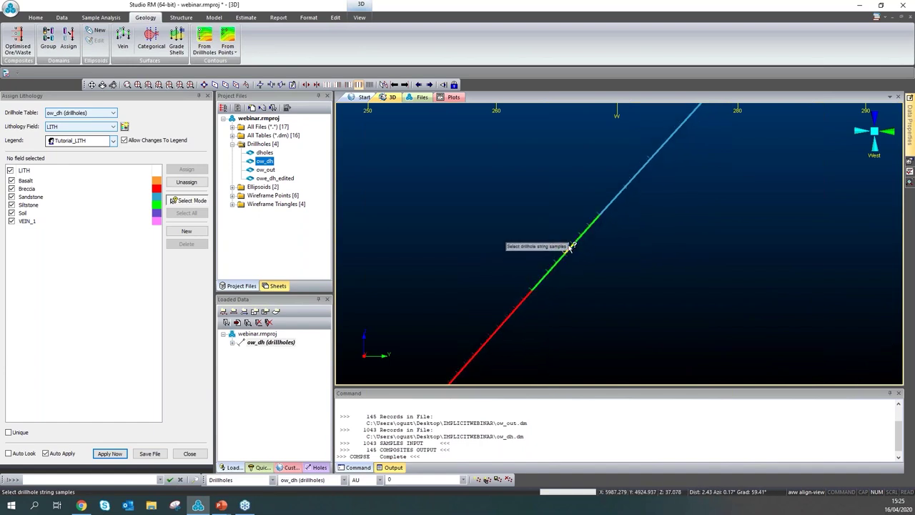
pyautogui.click(561, 263)
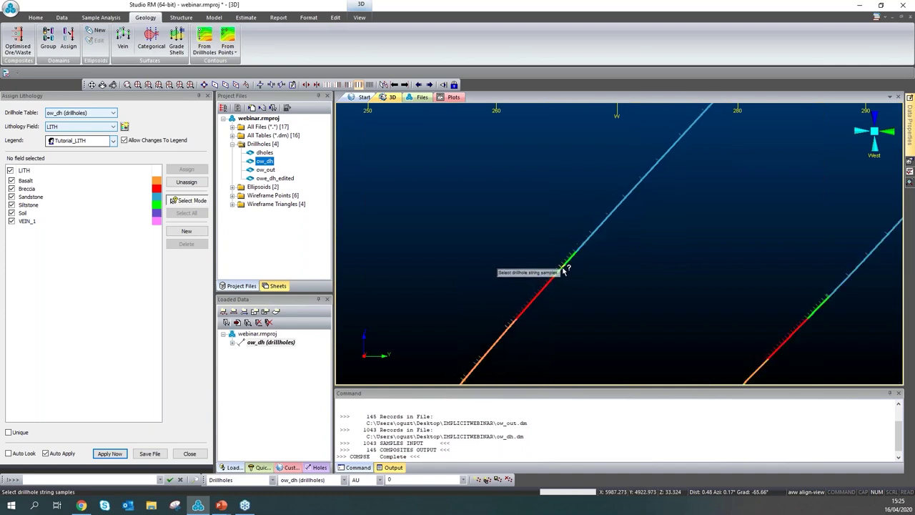
pyautogui.click(558, 262)
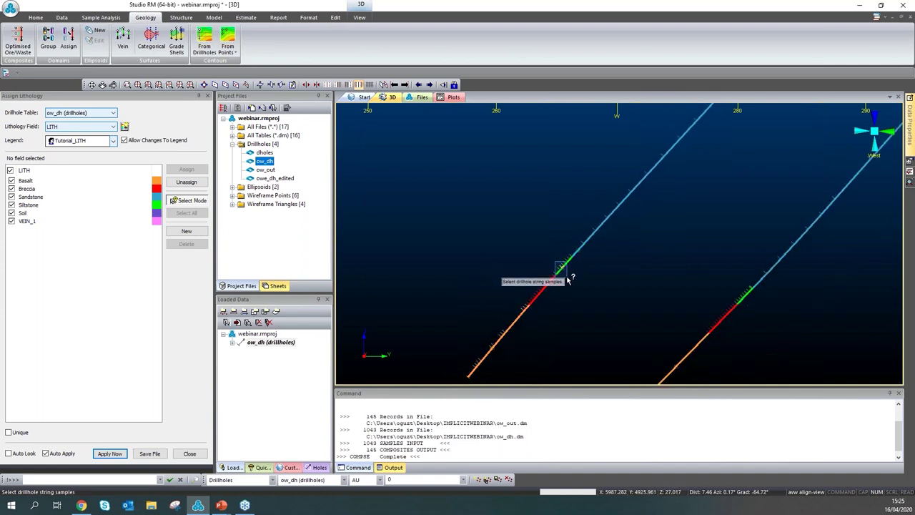
pyautogui.click(557, 272)
pyautogui.click(563, 288)
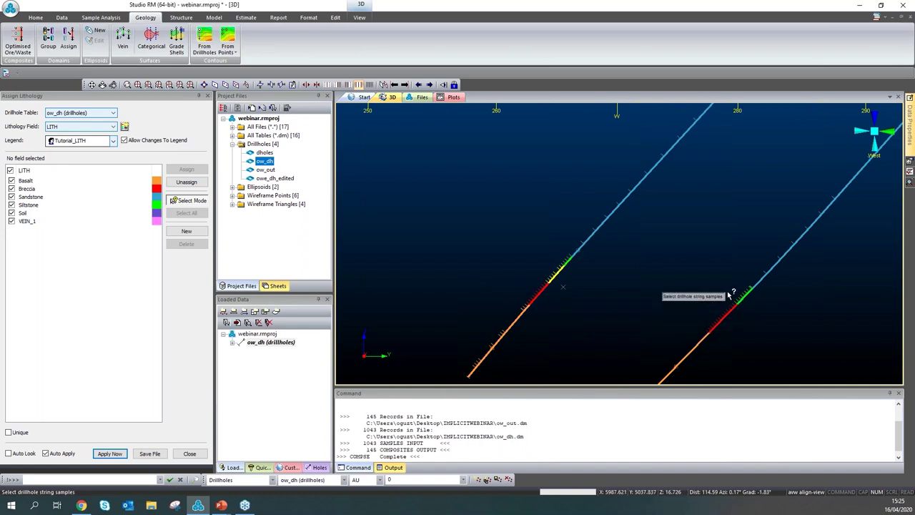
pyautogui.click(740, 316)
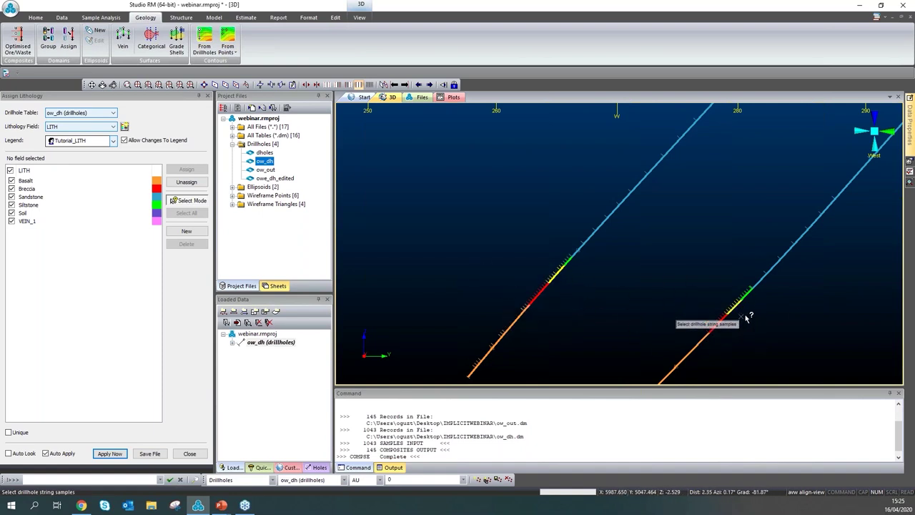
pyautogui.click(25, 222)
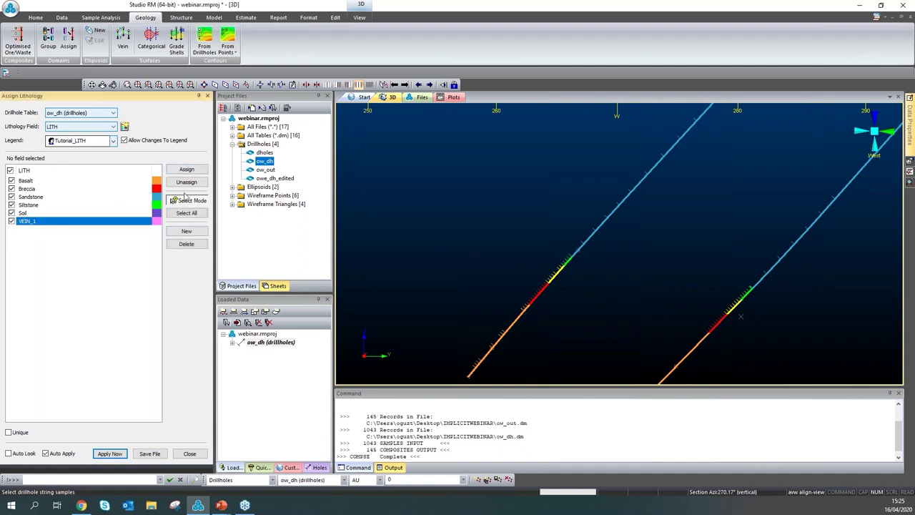
pyautogui.click(187, 170)
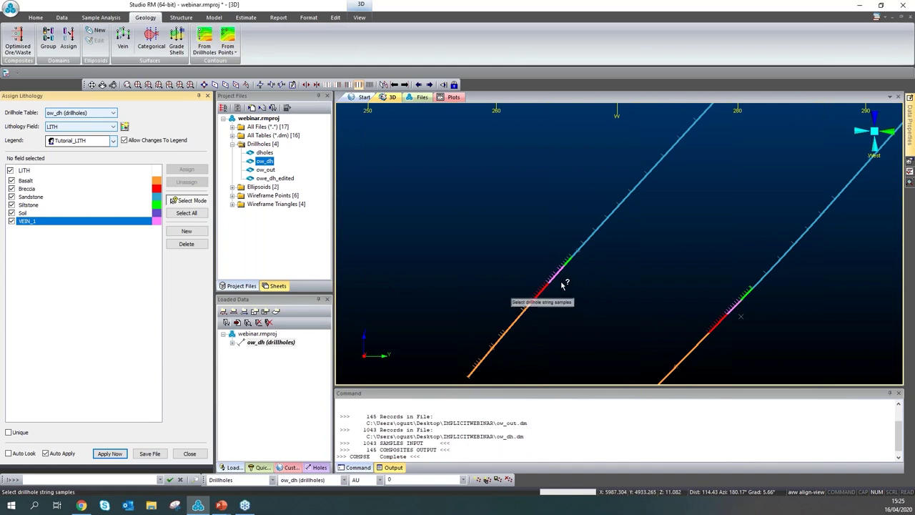
# - Unassign the lithology of the Basalt samples at the lower end of the shorter drillhole
pyautogui.moveTo(741, 306); pyautogui.dragTo(679, 308, button='middle')
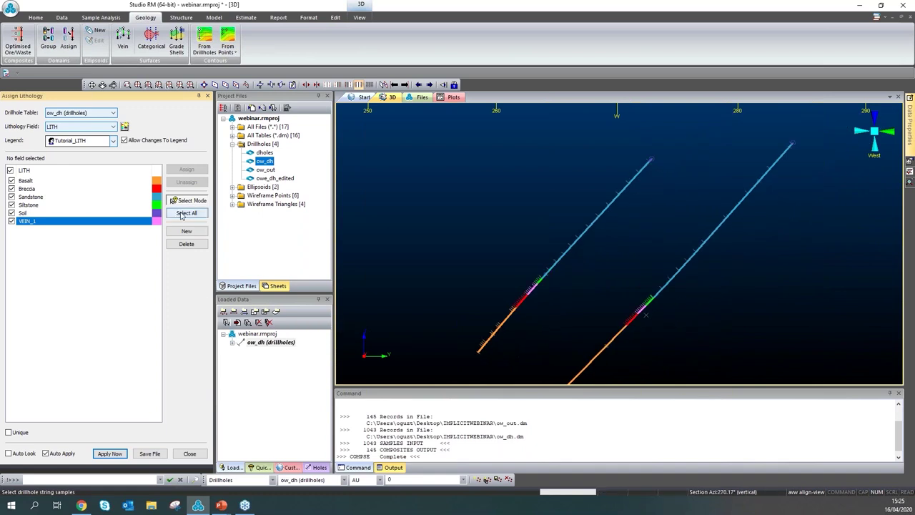
pyautogui.scroll(-3, 535, 322)
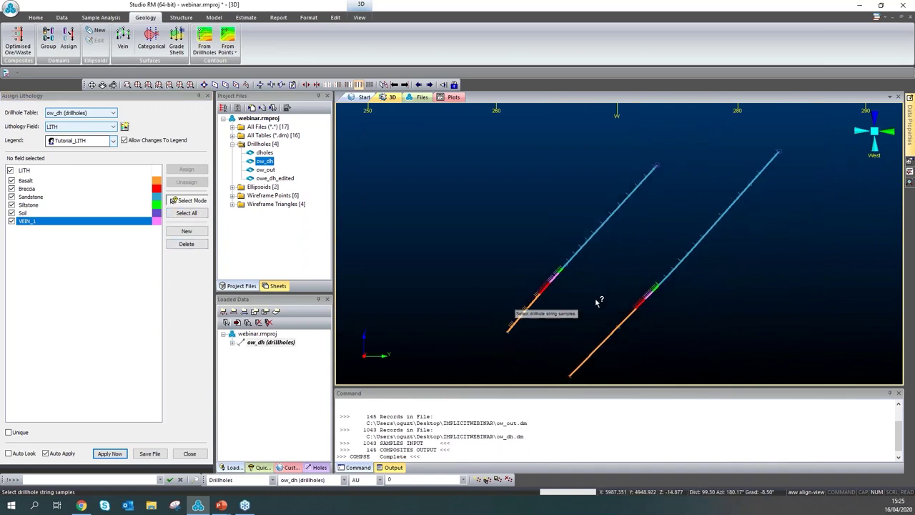
pyautogui.moveTo(598, 221); pyautogui.dragTo(646, 301)
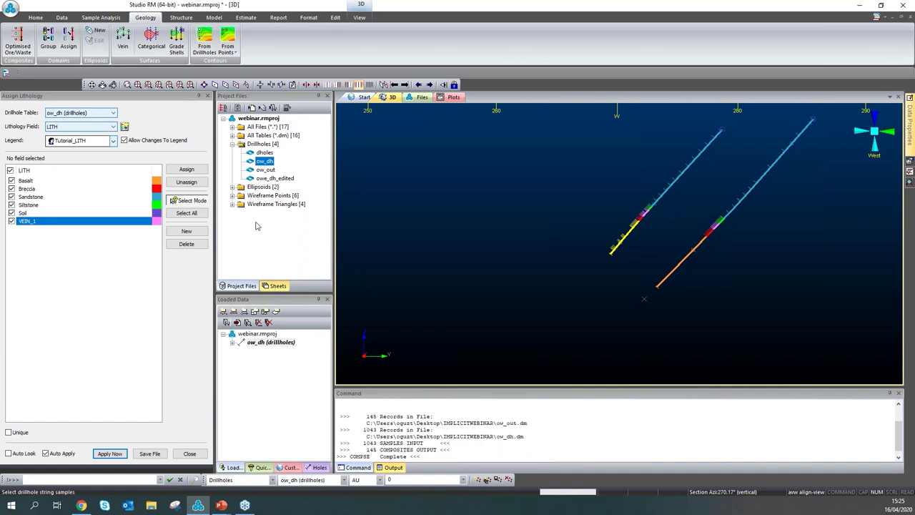
pyautogui.click(186, 182)
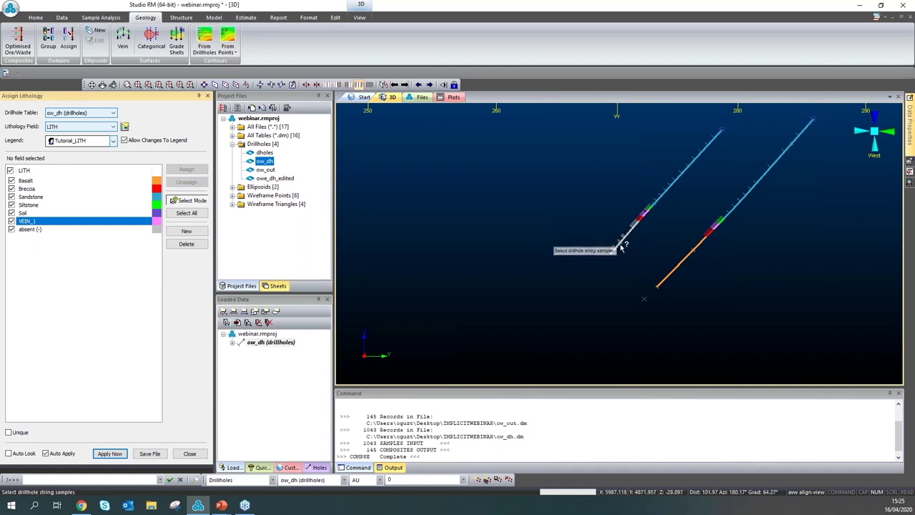
# - Select the Basalt samples at the lower end of the longer drillhole and turn off section clipping
pyautogui.moveTo(650, 265); pyautogui.dragTo(694, 313)
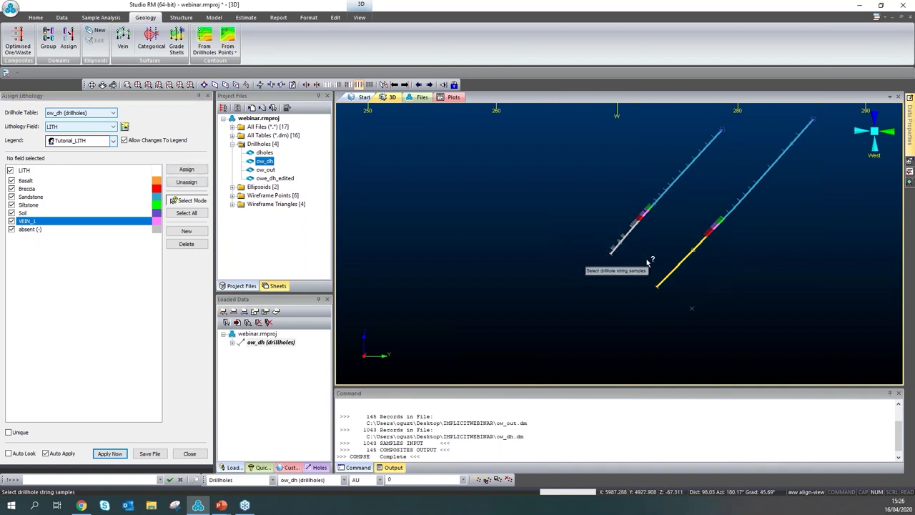
pyautogui.scroll(-1, 647, 260)
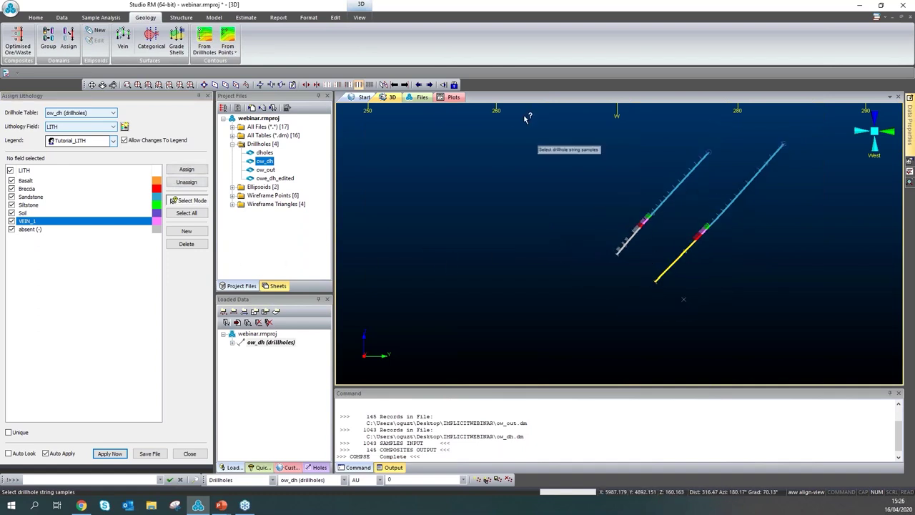
pyautogui.click(327, 84)
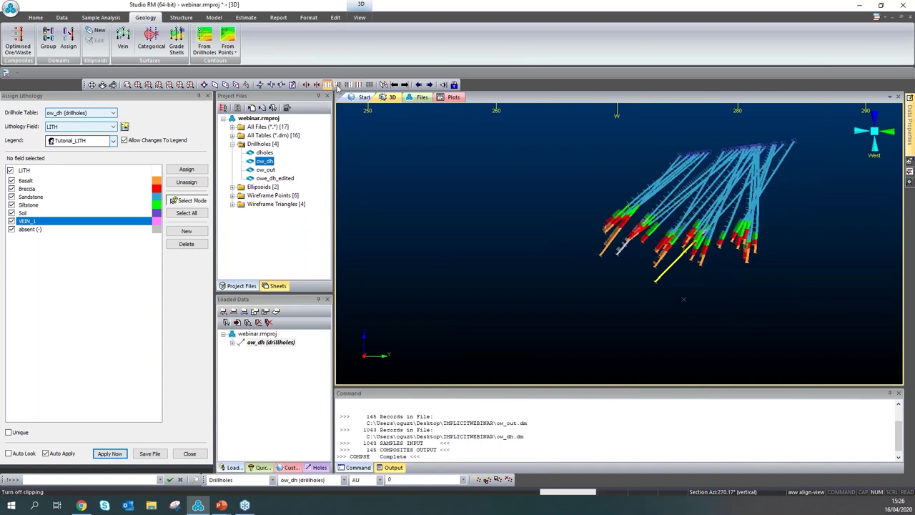
pyautogui.moveTo(764, 227); pyautogui.dragTo(782, 226, button='middle')
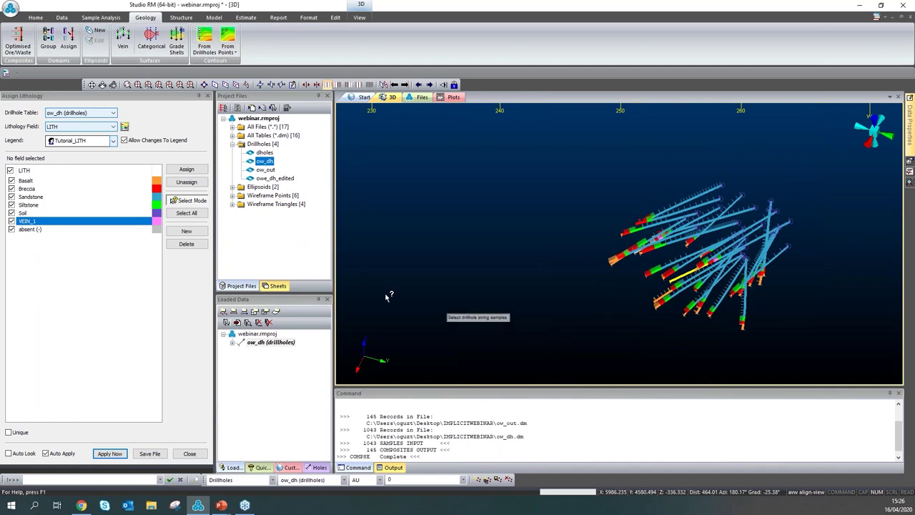
# - Hide all lithologies in the 3D view except Breccia
pyautogui.click(11, 171)
pyautogui.click(11, 222)
pyautogui.click(12, 221)
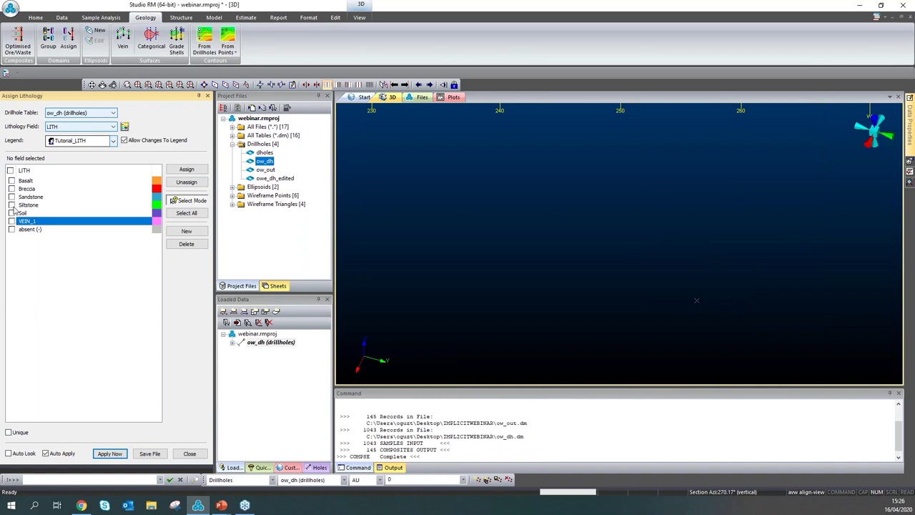
pyautogui.click(12, 189)
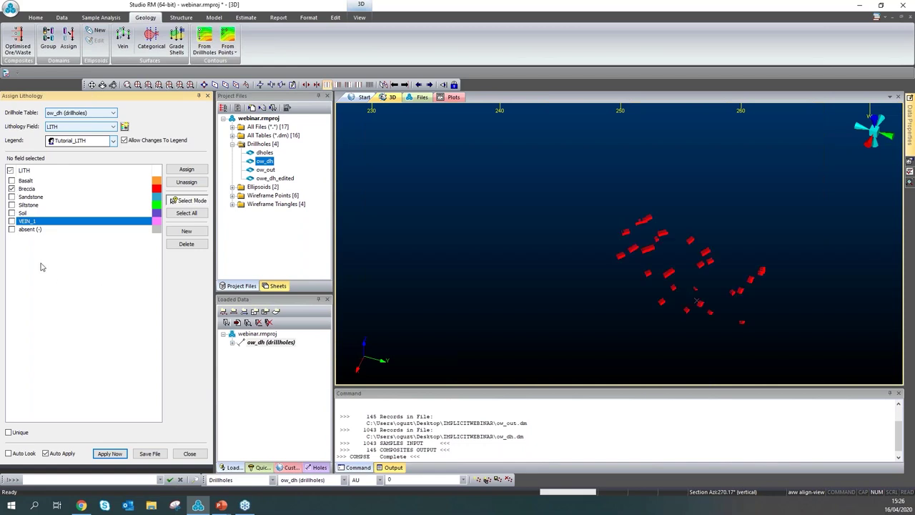
# - Display the VEIN_1 samples together with the Breccia samples and inspect them in 3D
pyautogui.click(11, 221)
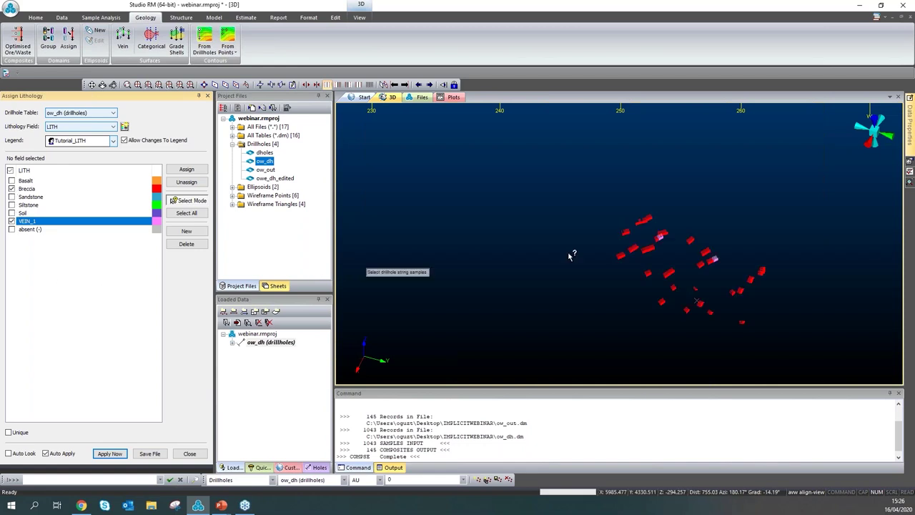
pyautogui.moveTo(665, 307); pyautogui.dragTo(594, 287)
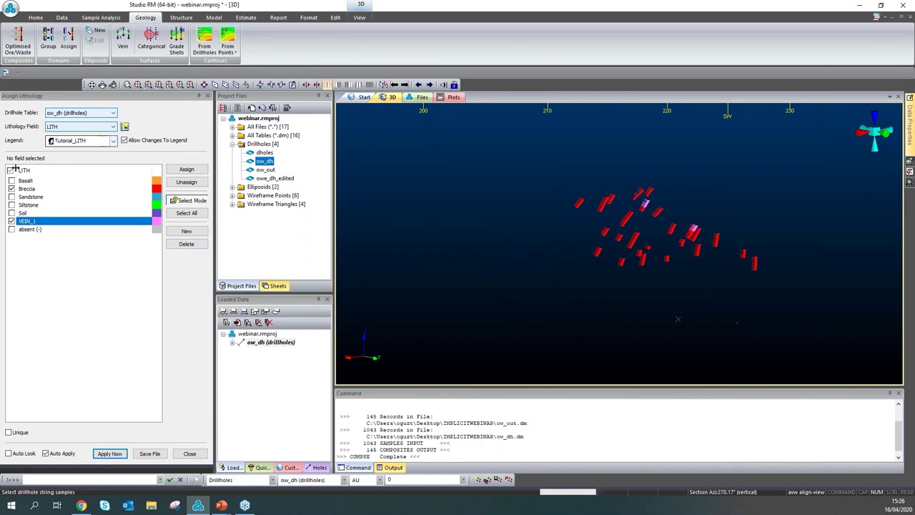
# - Redisplay all LITH values on the drillholes and close the lithology assignment
pyautogui.click(12, 171)
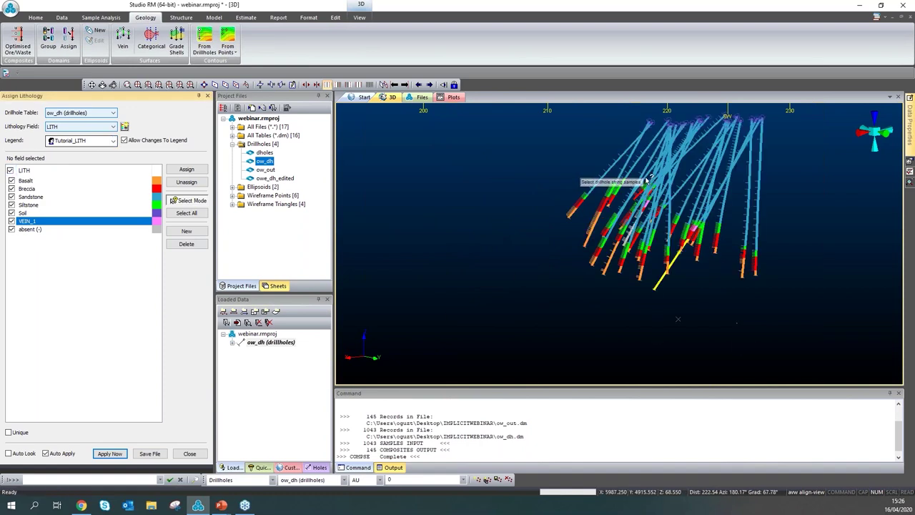
pyautogui.moveTo(688, 216); pyautogui.dragTo(640, 251, button='middle')
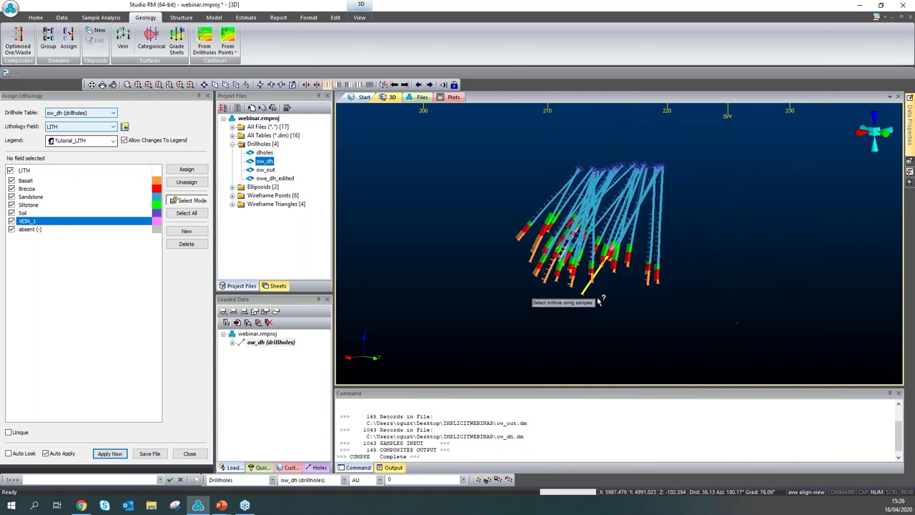
pyautogui.click(190, 454)
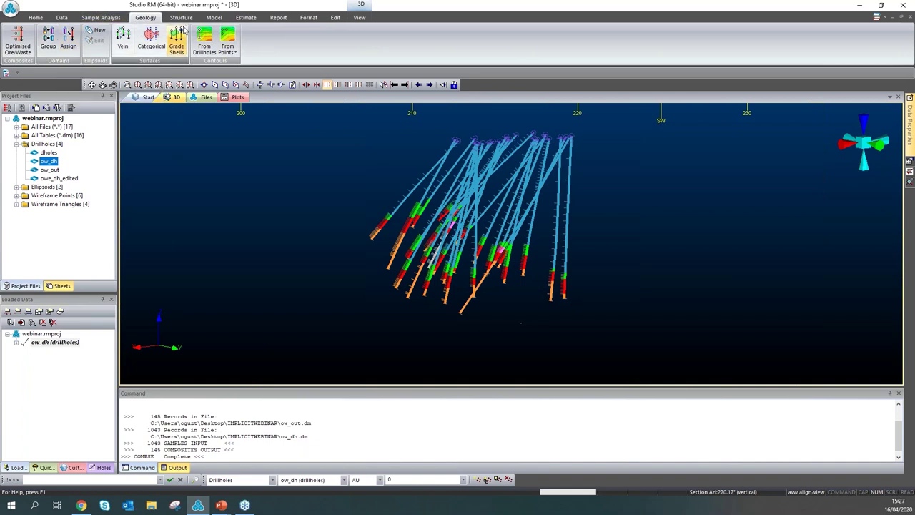
# - Switch to the PowerPoint presentation and advance to the slide after Assign
pyautogui.click(101, 17)
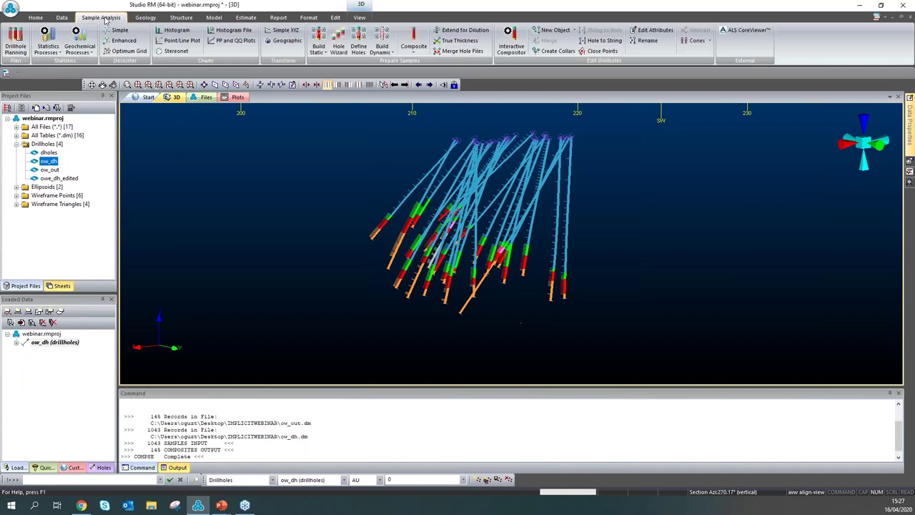
pyautogui.click(145, 17)
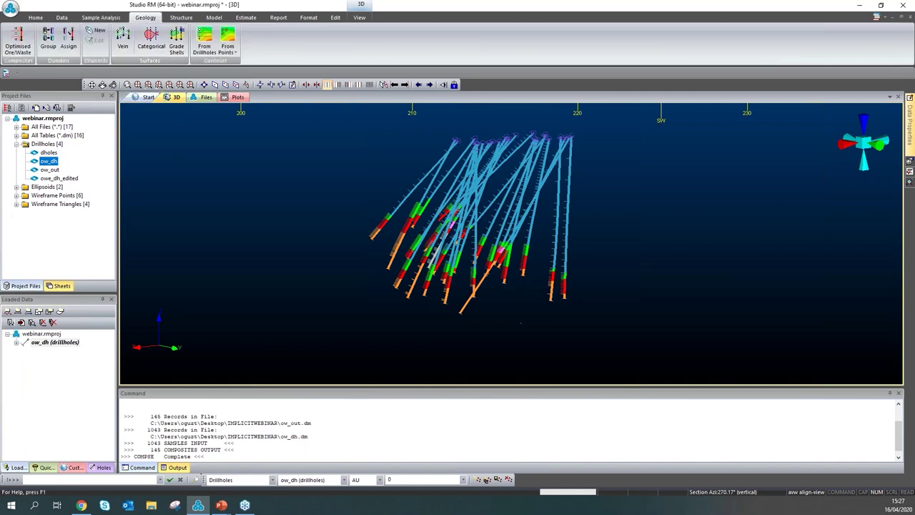
pyautogui.click(221, 505)
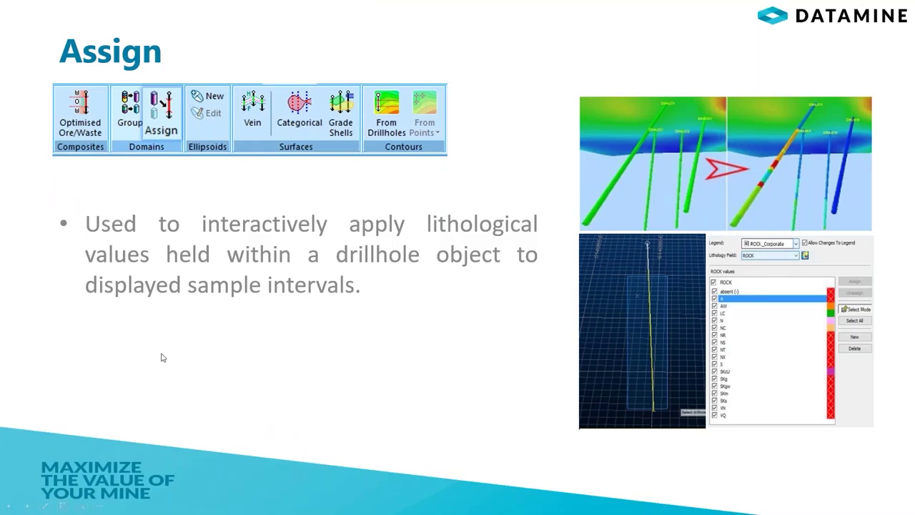
pyautogui.press('Right')
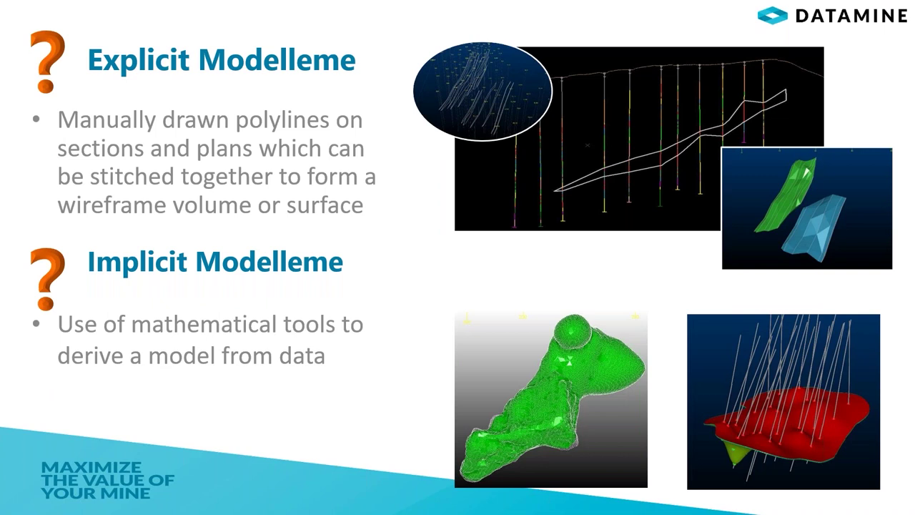
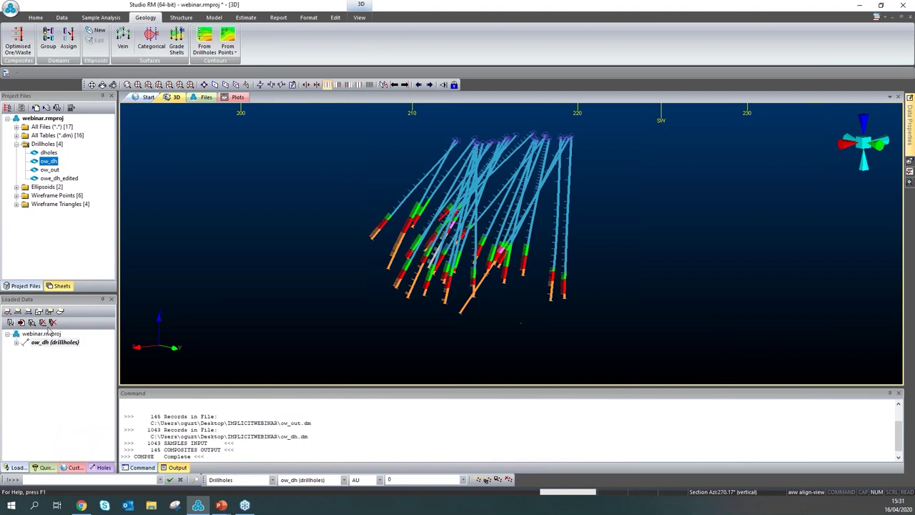
# - Unload all data from the project, discarding the unsaved changes
pyautogui.click(53, 323)
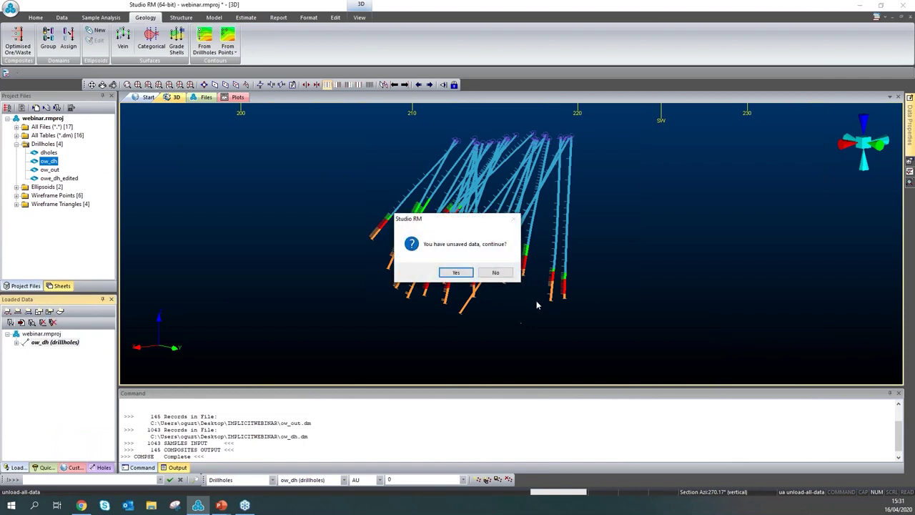
pyautogui.click(469, 272)
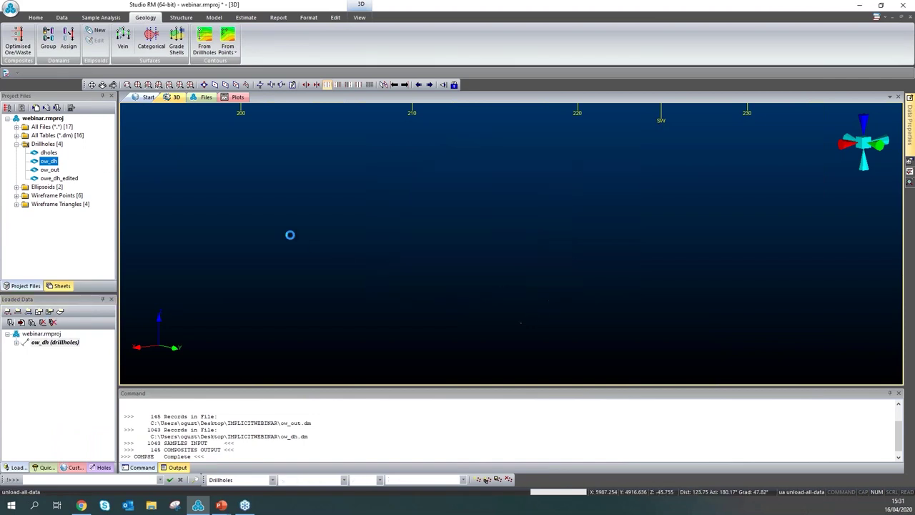
# - Start a new vein surface, load the dholes drillhole file and choose it as the surface's drillholes
pyautogui.click(48, 153)
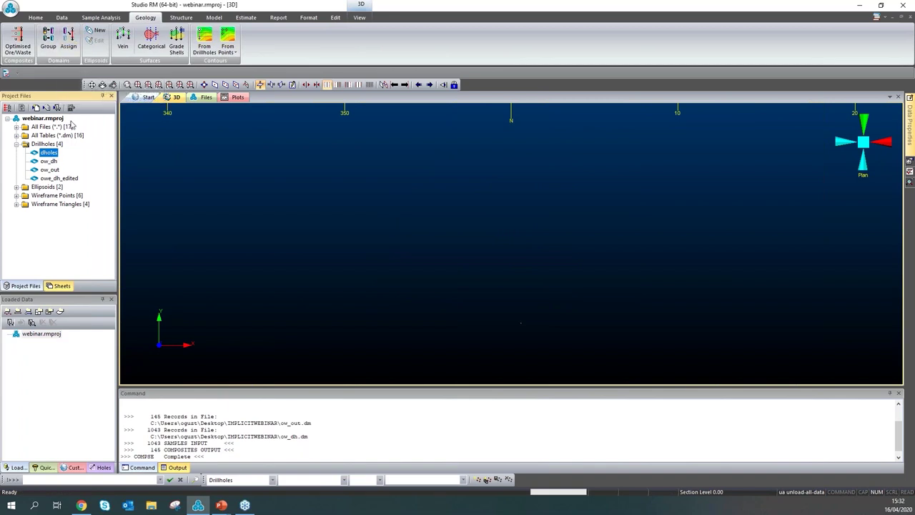
pyautogui.click(123, 45)
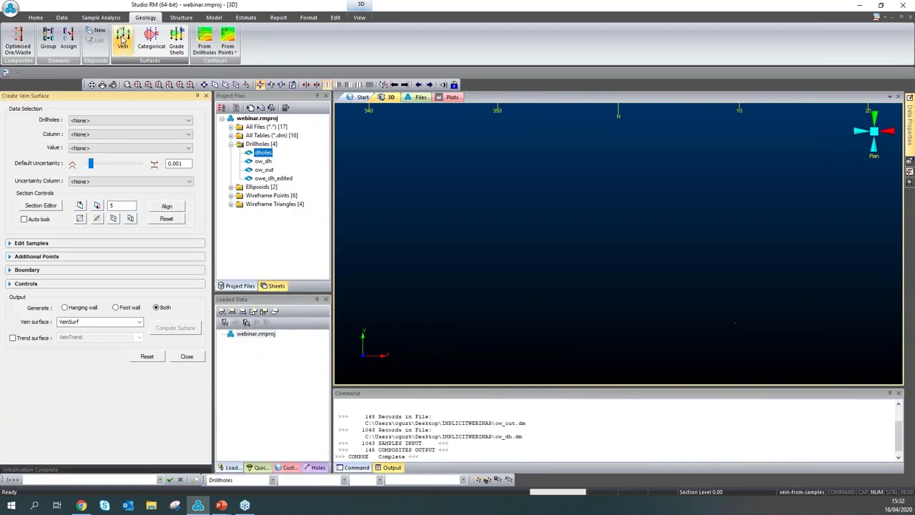
pyautogui.click(93, 123)
pyautogui.moveTo(263, 153); pyautogui.dragTo(431, 173)
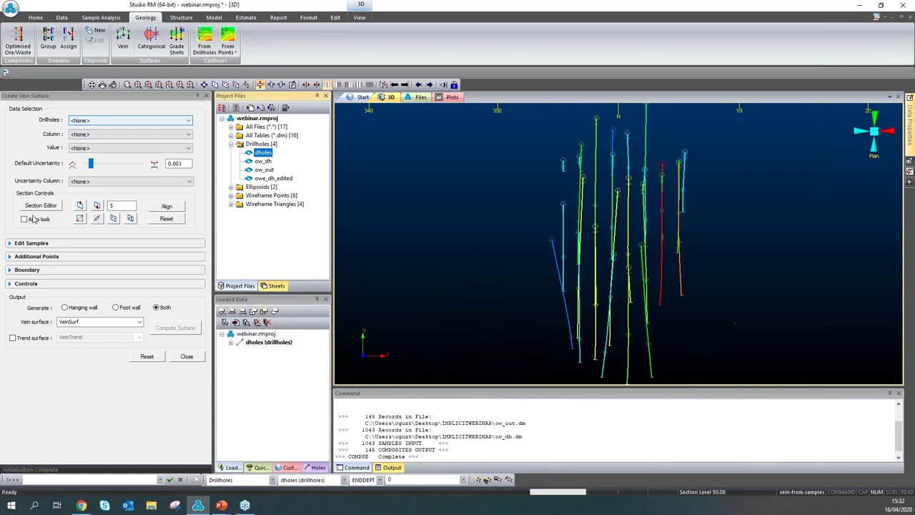
pyautogui.click(96, 122)
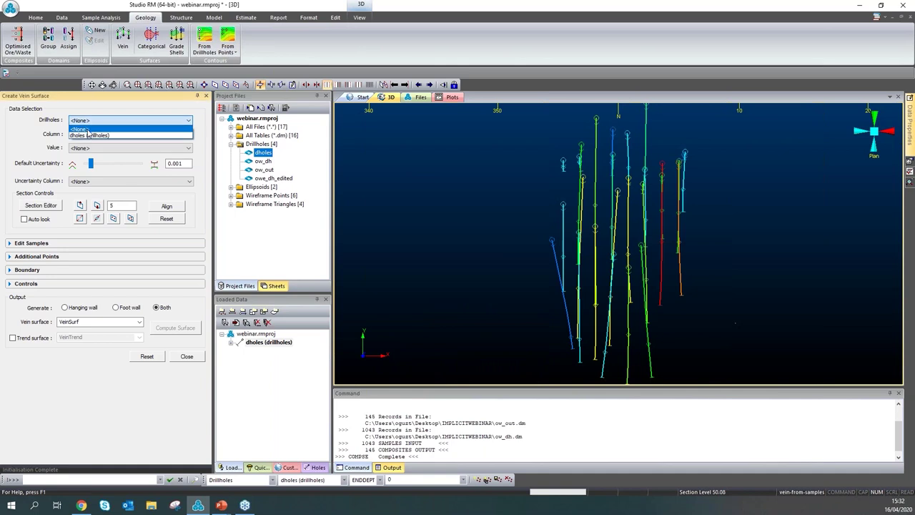
pyautogui.click(88, 136)
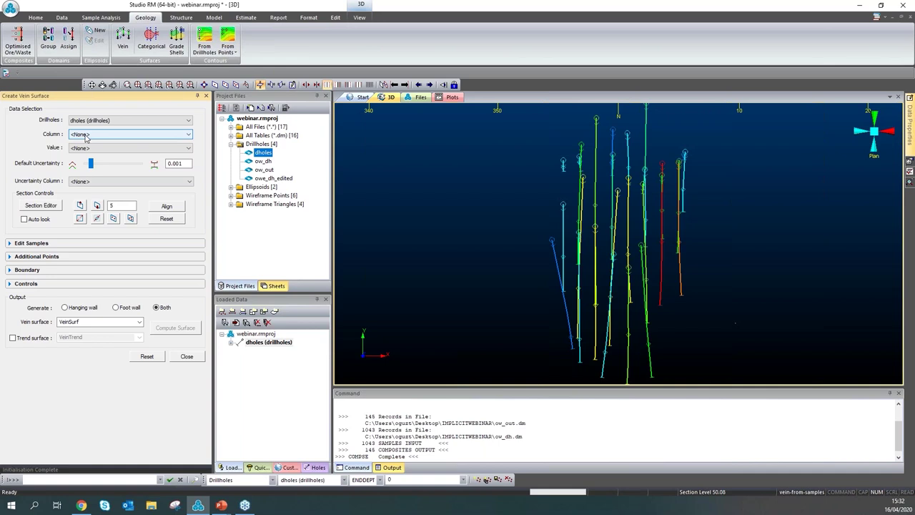
# - Set the vein surface's data column to LITH and its value to Breccia
pyautogui.click(86, 135)
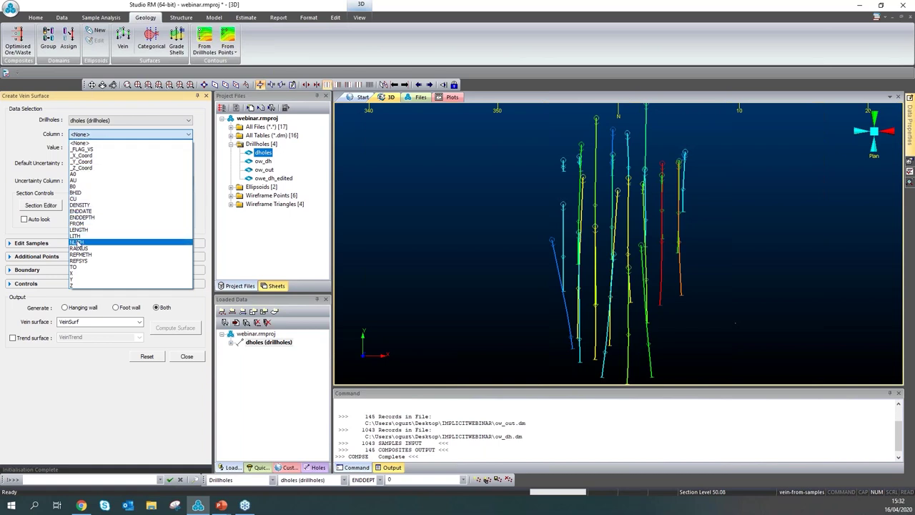
pyautogui.click(76, 235)
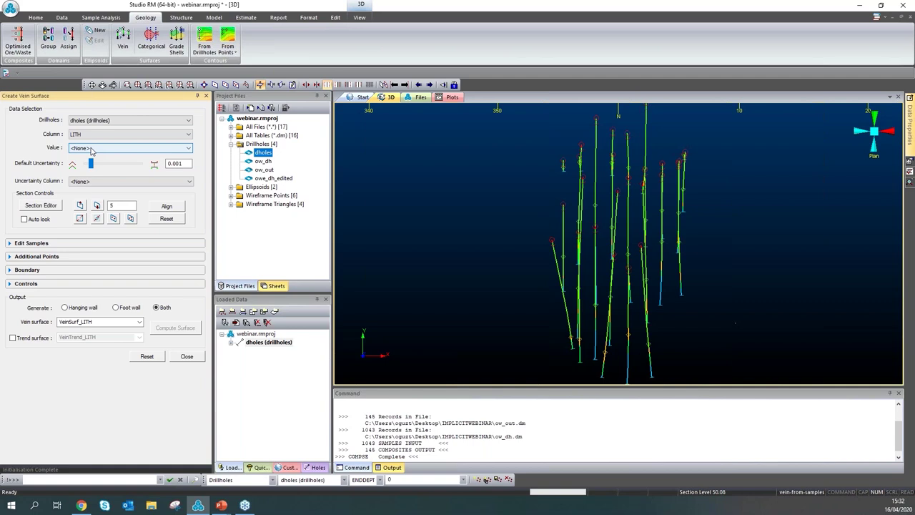
pyautogui.click(92, 149)
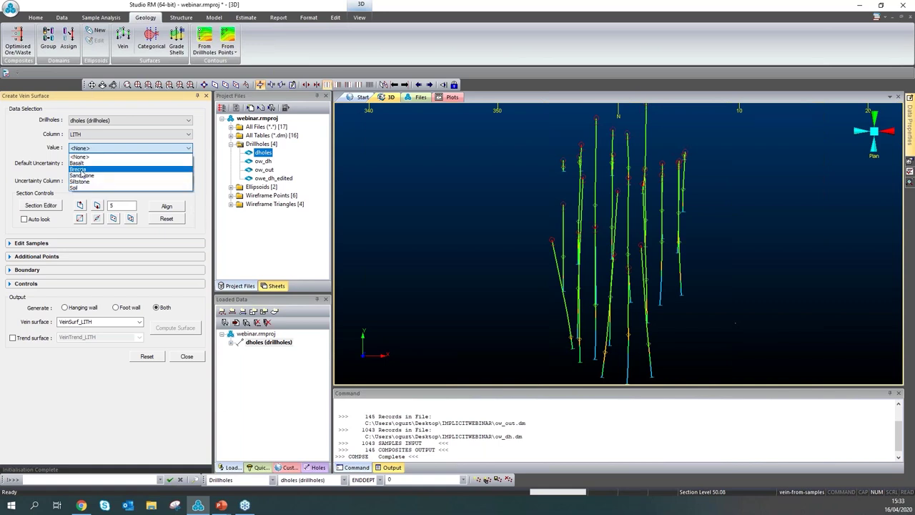
pyautogui.click(81, 170)
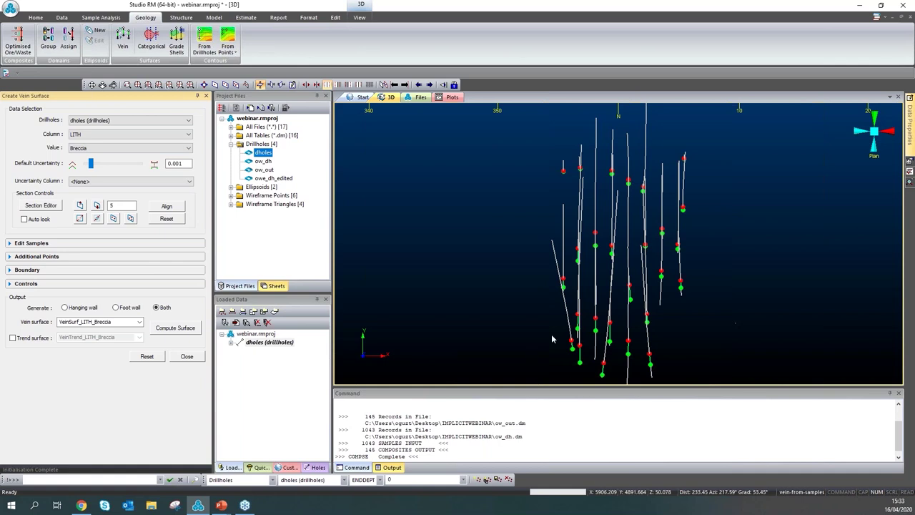
# - Examine the Breccia contact points along the drillholes in 3D and review the available uncertainty columns
pyautogui.moveTo(630, 320); pyautogui.dragTo(628, 272)
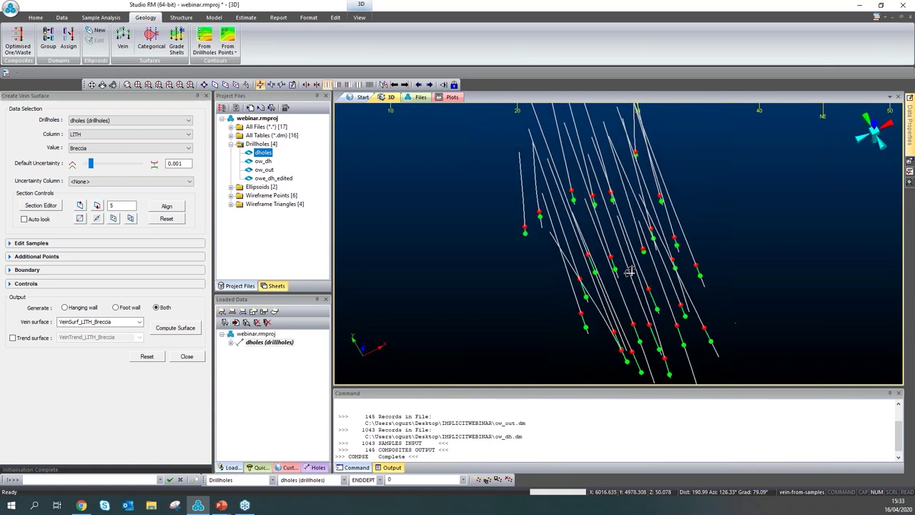
pyautogui.scroll(4, 629, 275)
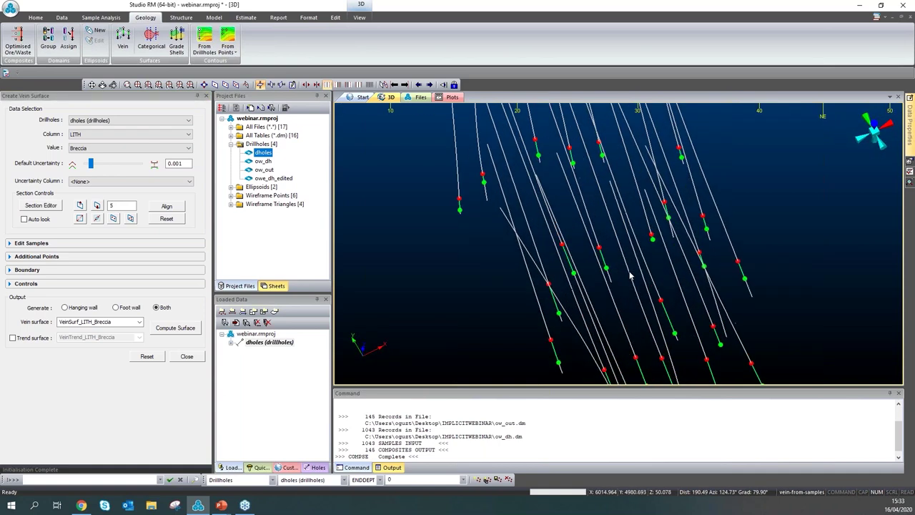
pyautogui.scroll(-1, 629, 275)
pyautogui.scroll(-1, 637, 259)
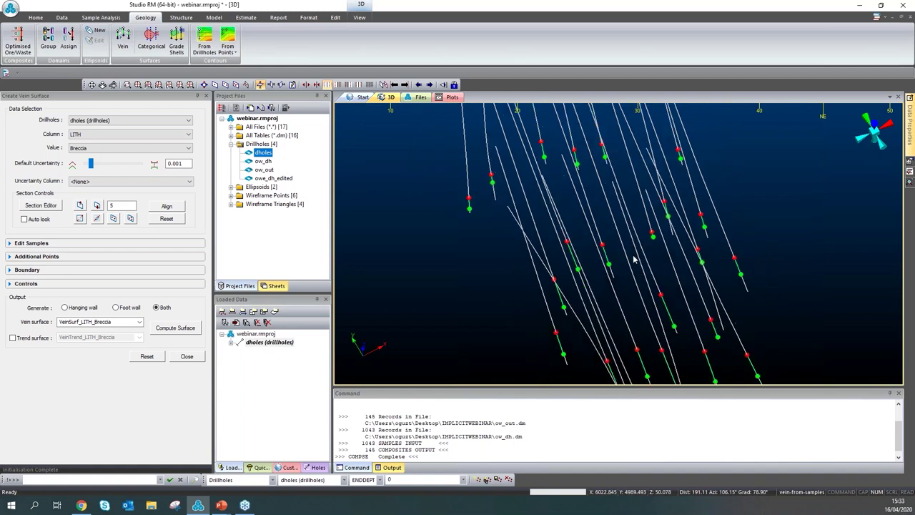
pyautogui.scroll(1, 629, 275)
pyautogui.moveTo(595, 275); pyautogui.dragTo(660, 265)
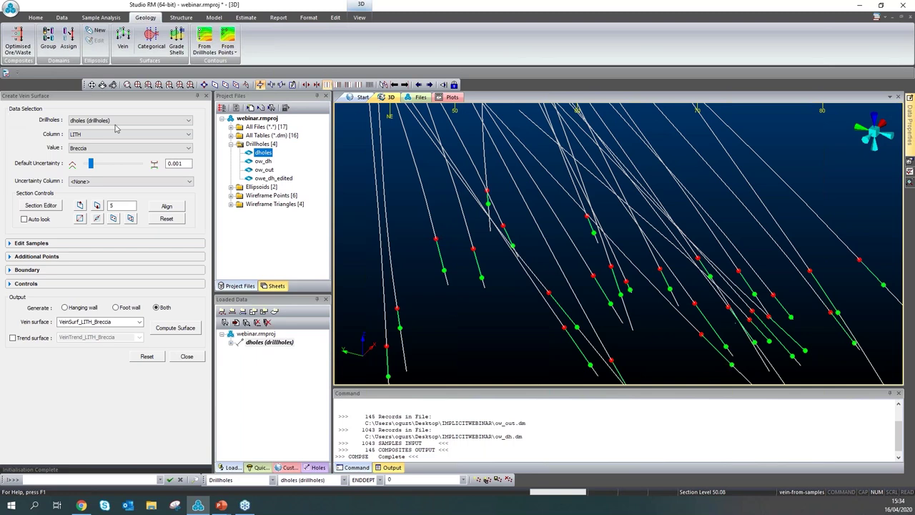
pyautogui.click(111, 182)
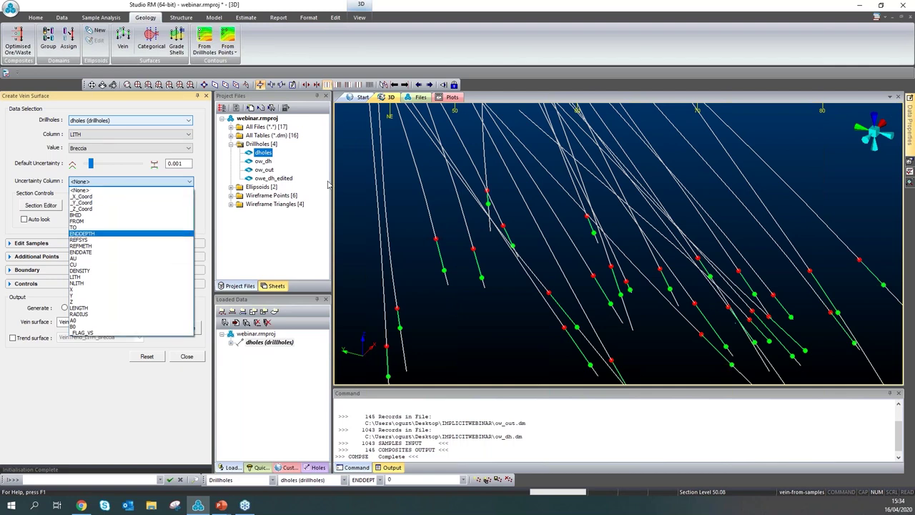
pyautogui.click(195, 175)
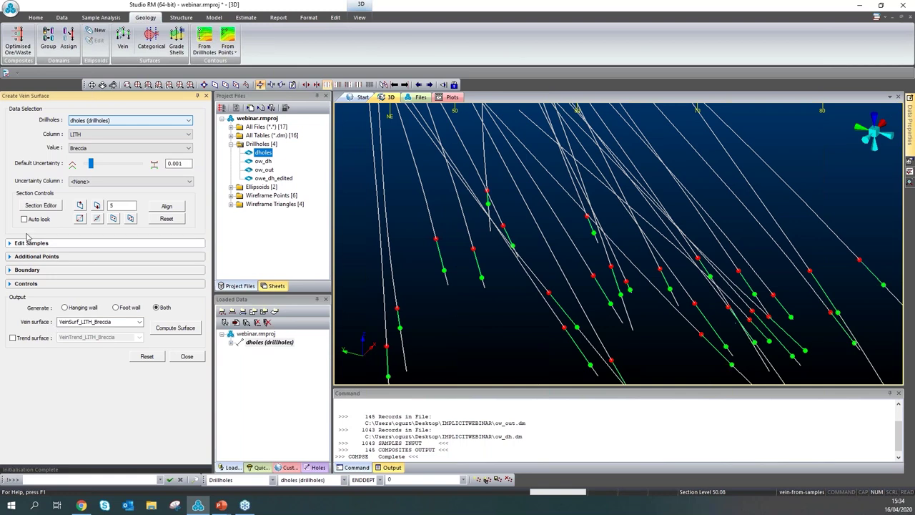
pyautogui.scroll(-6, 682, 295)
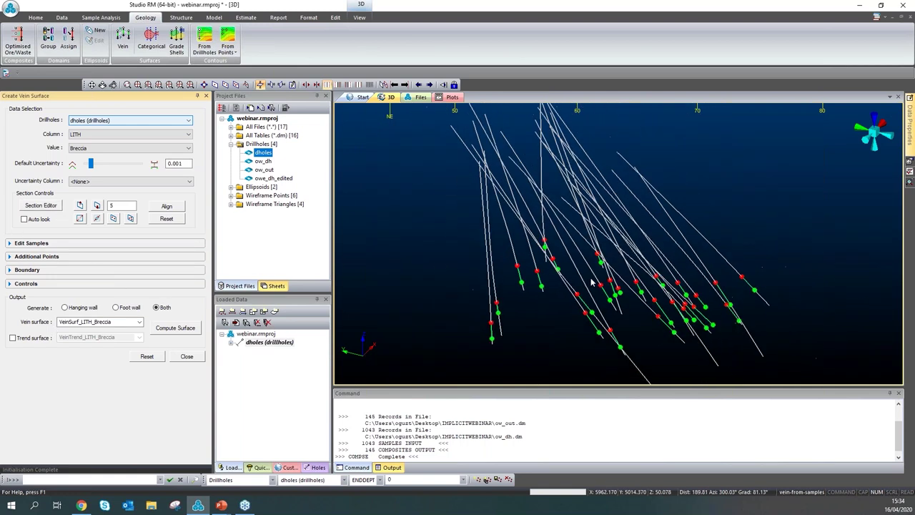
pyautogui.scroll(-1, 682, 296)
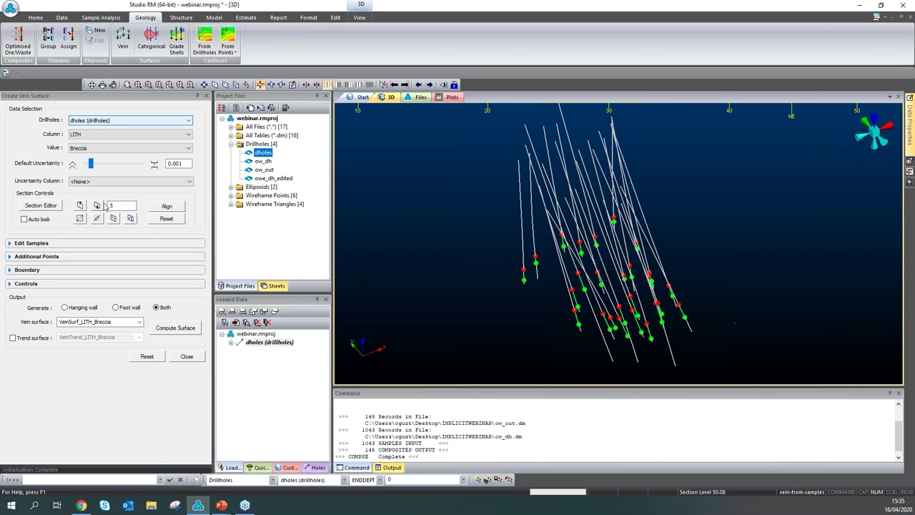
# - Reset the section and turn on the section editor to show the section plane through the drillholes
pyautogui.click(166, 218)
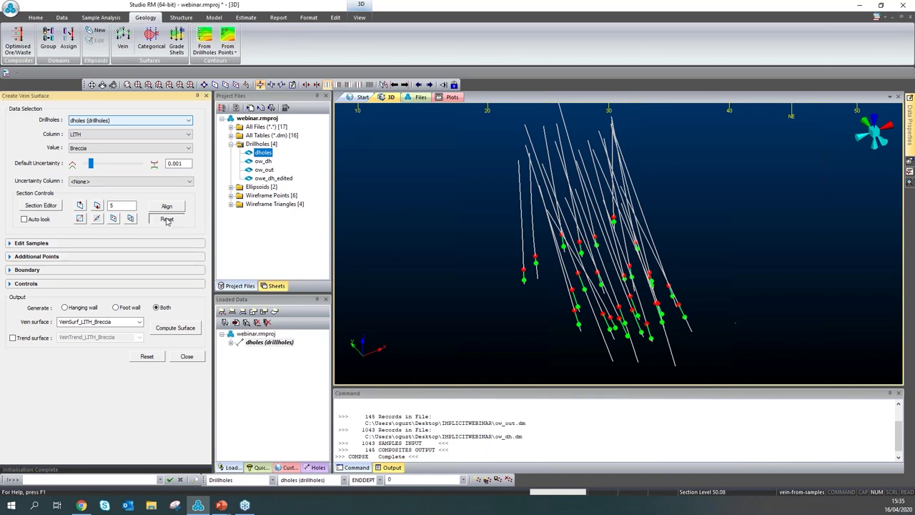
pyautogui.click(41, 206)
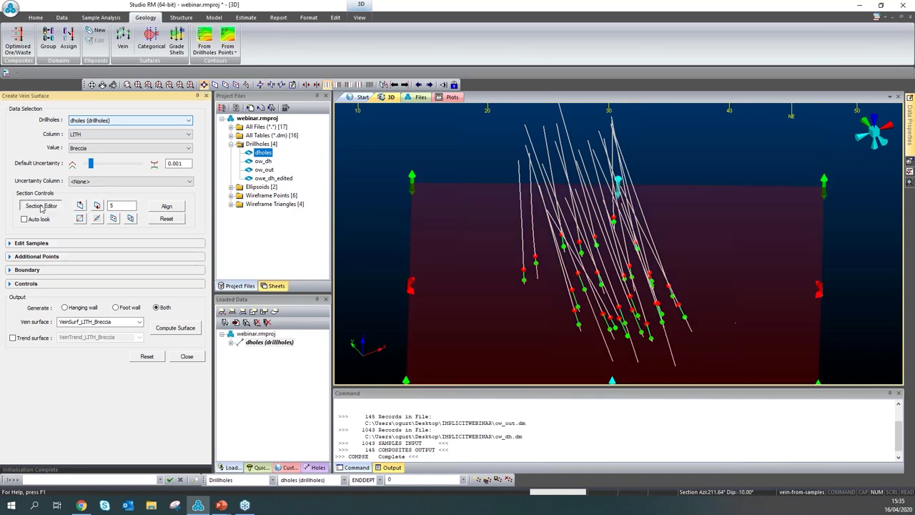
pyautogui.moveTo(564, 313); pyautogui.dragTo(371, 336)
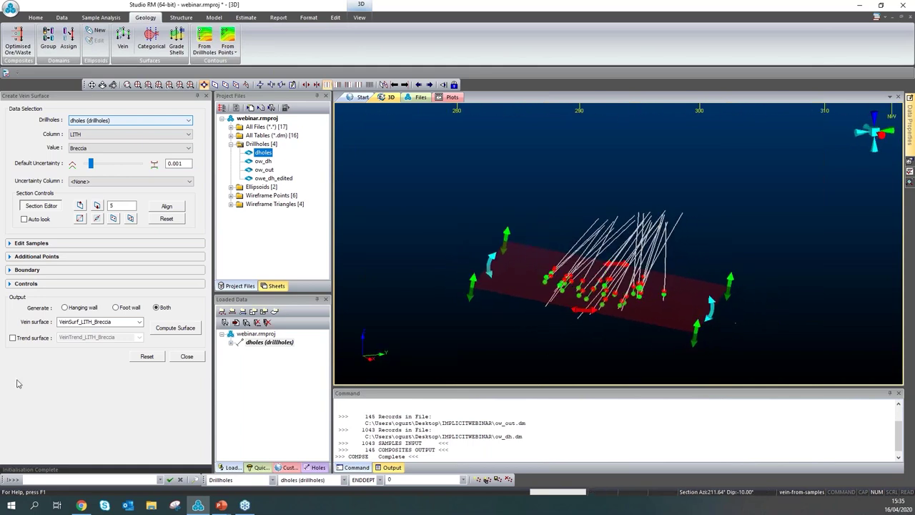
pyautogui.click(221, 505)
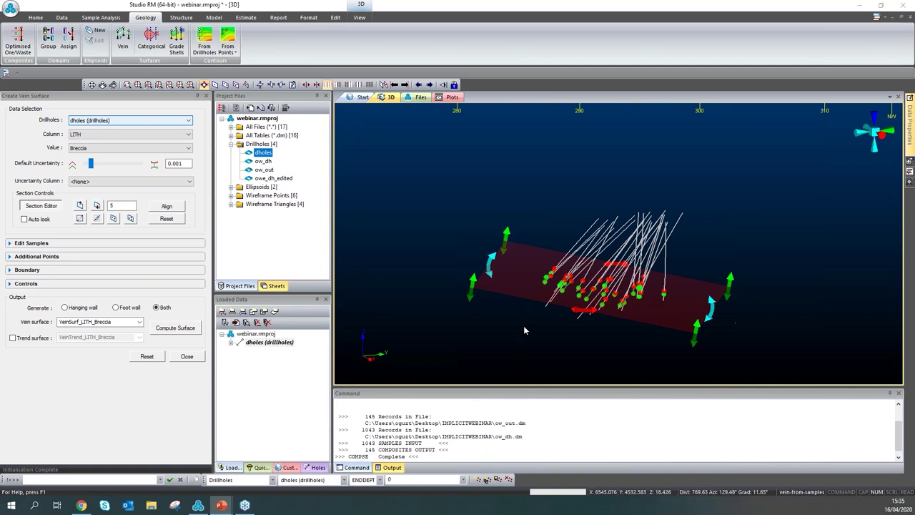
# - Show the sample editing and additional points settings and enable the use of additional points
pyautogui.click(9, 244)
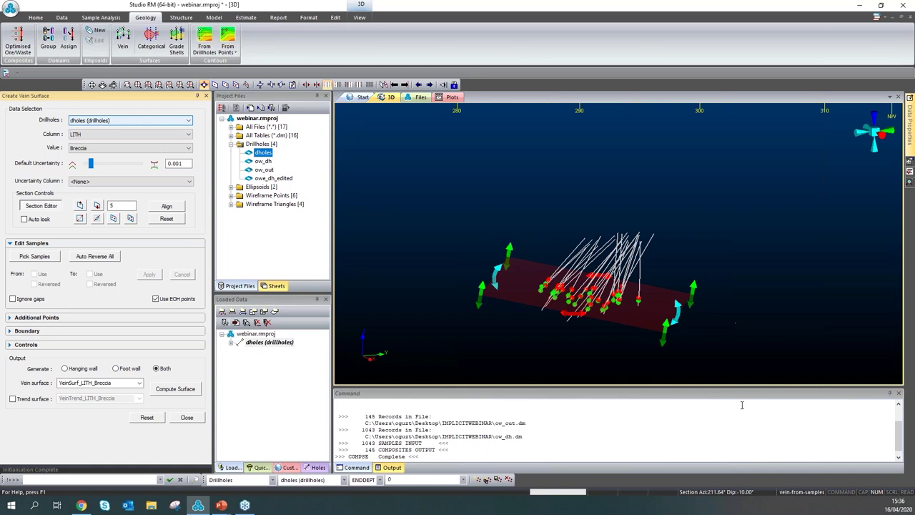
pyautogui.scroll(3, 592, 314)
pyautogui.scroll(5, 593, 314)
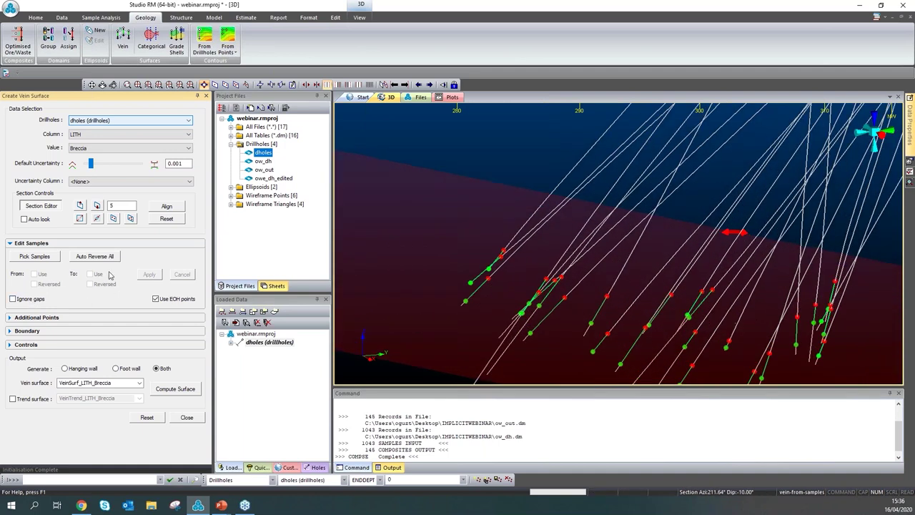
pyautogui.click(10, 318)
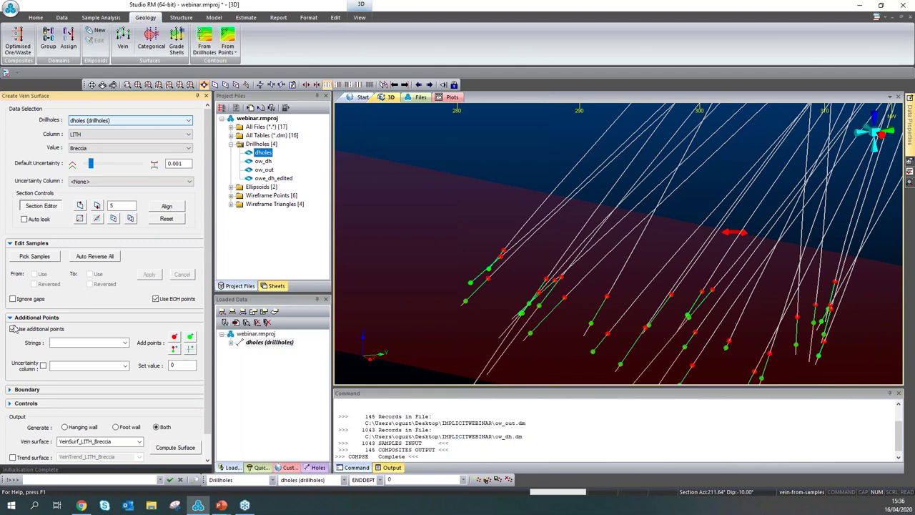
pyautogui.click(13, 329)
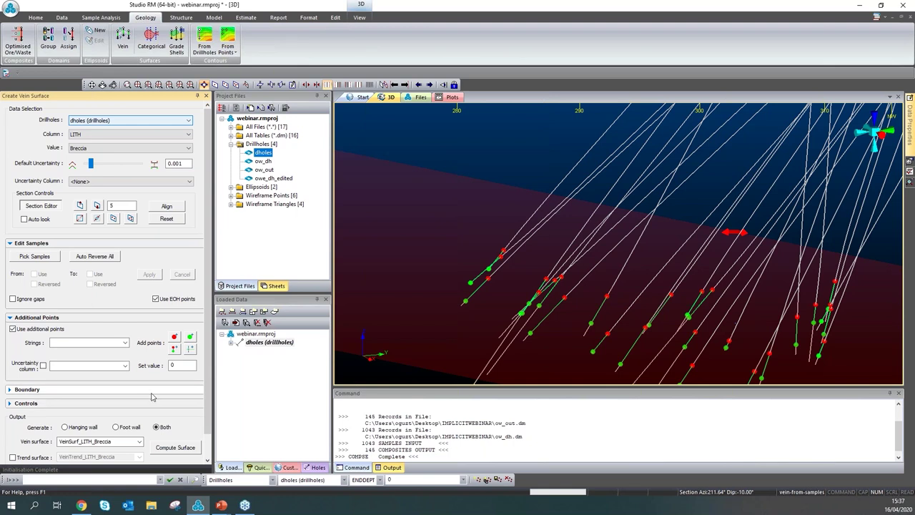
# - Show the boundary and surface control settings and review the automatic boundary types, keeping Alpha shape
pyautogui.click(27, 388)
pyautogui.scroll(-1, 64, 385)
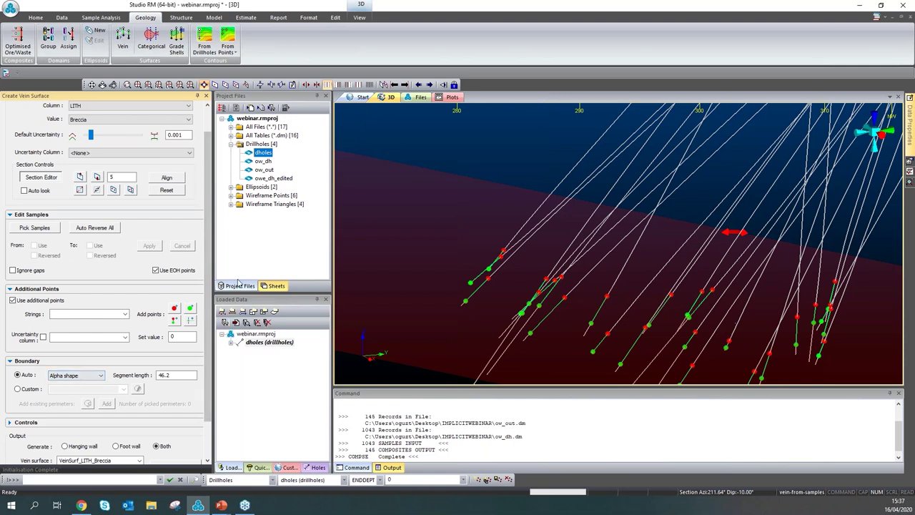
pyautogui.moveTo(209, 274); pyautogui.dragTo(210, 319)
pyautogui.click(72, 331)
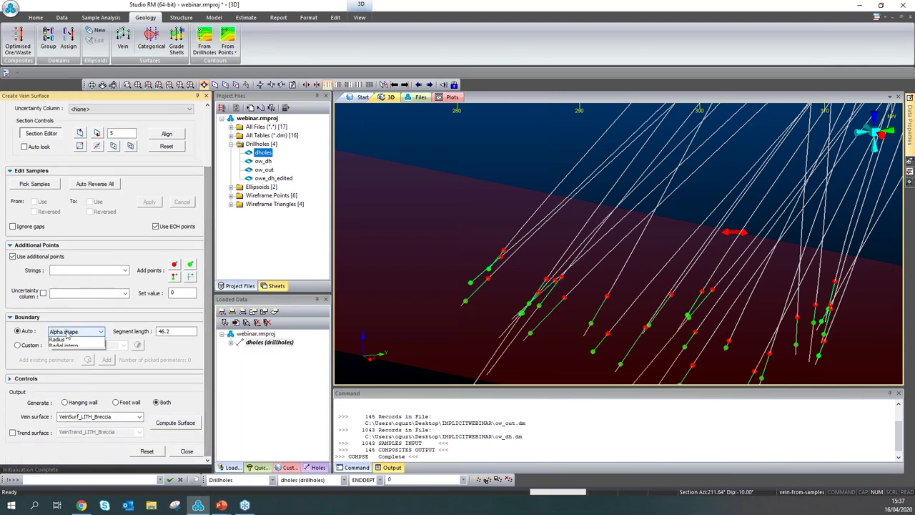
pyautogui.click(63, 344)
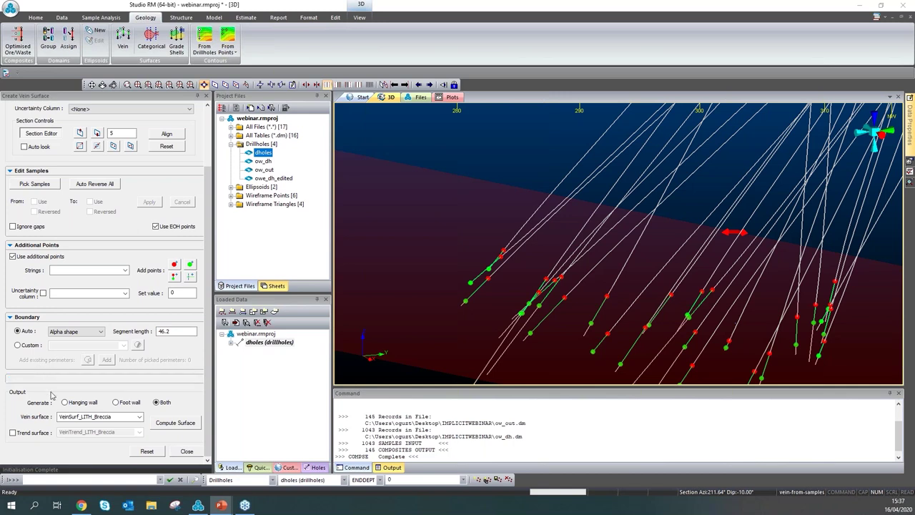
pyautogui.click(11, 379)
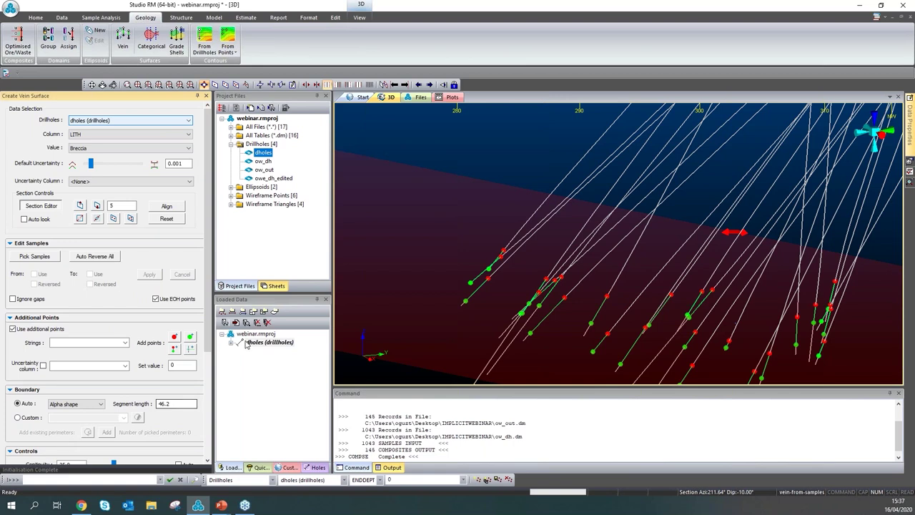
pyautogui.moveTo(208, 335); pyautogui.dragTo(205, 393)
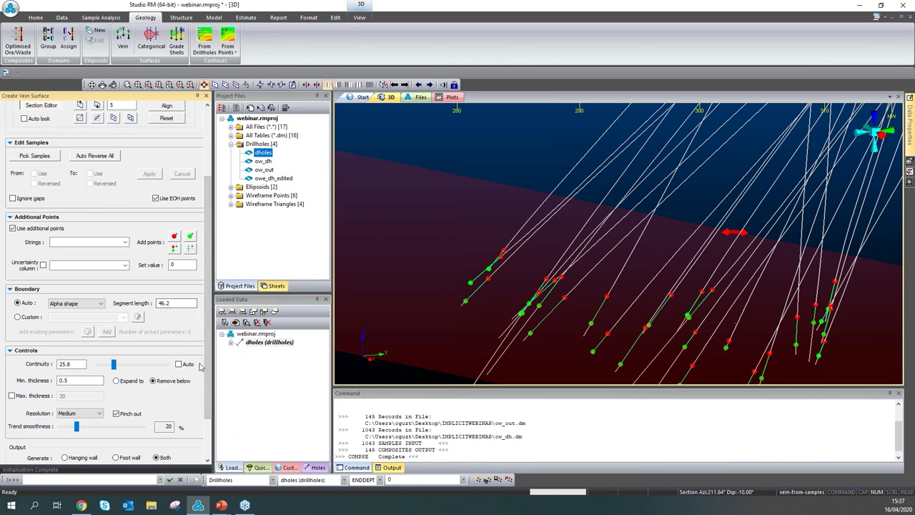
# - Turn off additional points and set the vein surface's minimum thickness to 0.05
pyautogui.scroll(-2, 158, 429)
pyautogui.click(152, 460)
pyautogui.click(69, 335)
pyautogui.write('0')
pyautogui.moveTo(69, 334); pyautogui.dragTo(65, 334)
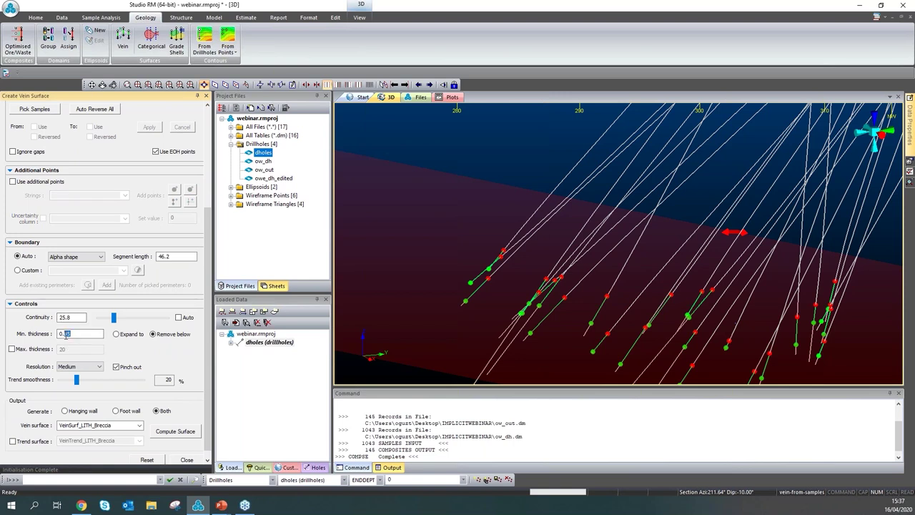
pyautogui.write('15')
pyautogui.click(115, 367)
pyautogui.scroll(-1, 206, 344)
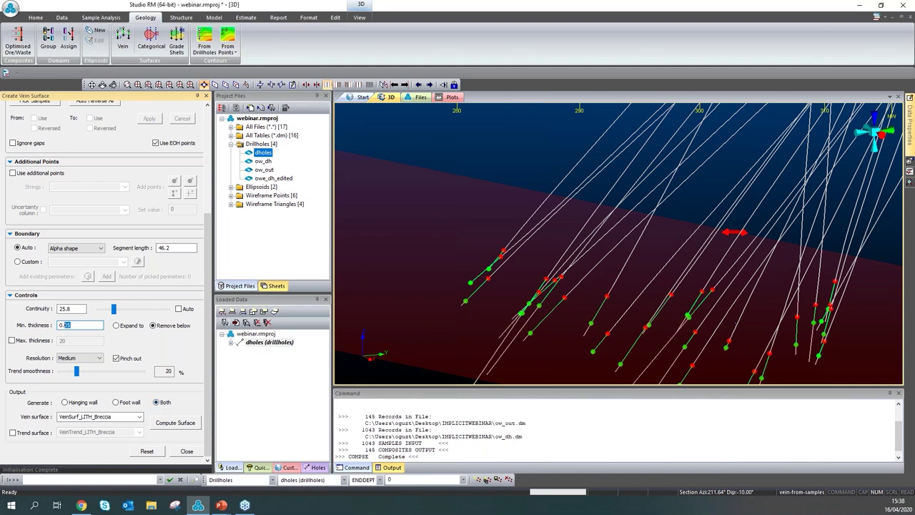
pyautogui.scroll(1, 203, 376)
pyautogui.scroll(-1, 203, 376)
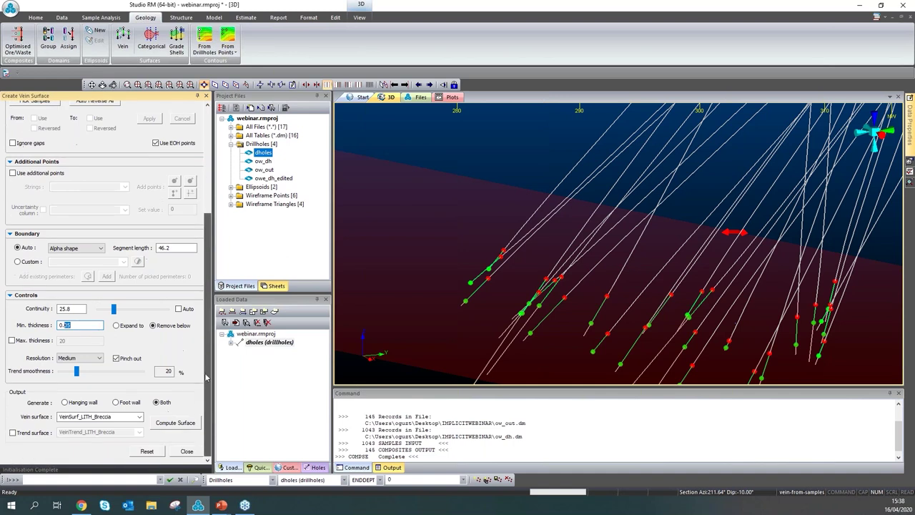
pyautogui.scroll(3, 207, 341)
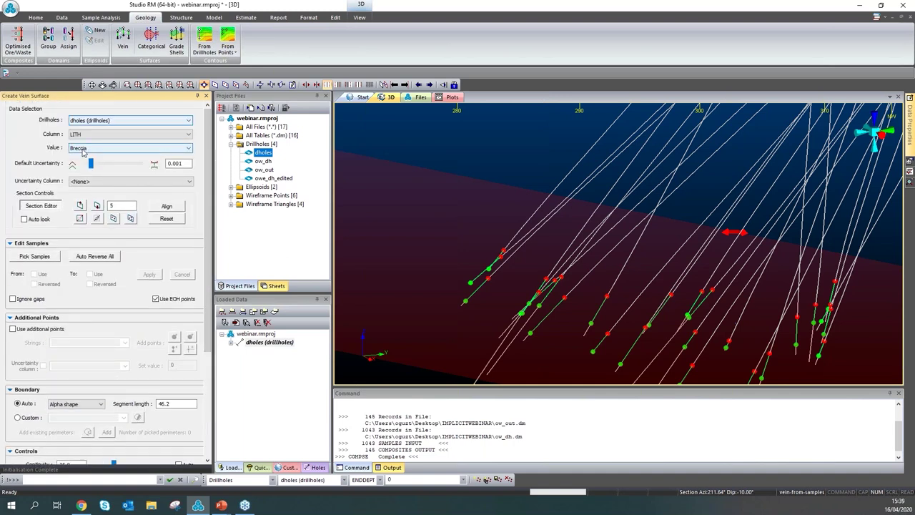
# - Turn off the section editor and set the vein surface's minimum thickness to 0.5
pyautogui.click(47, 209)
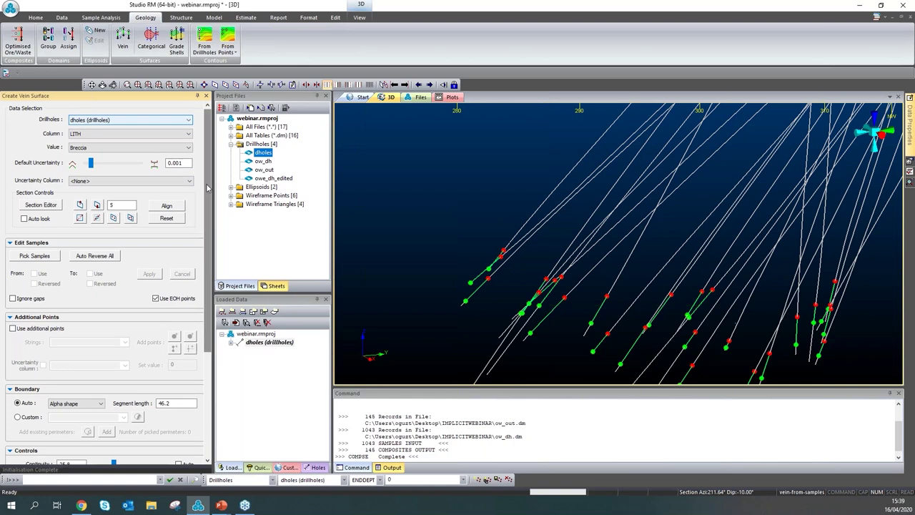
pyautogui.scroll(-1, 207, 193)
pyautogui.scroll(-3, 208, 193)
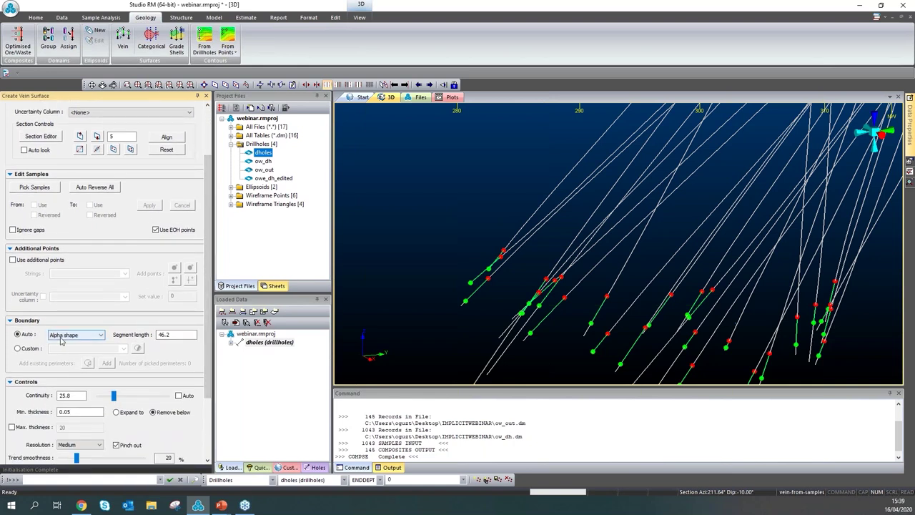
pyautogui.scroll(-5, 200, 365)
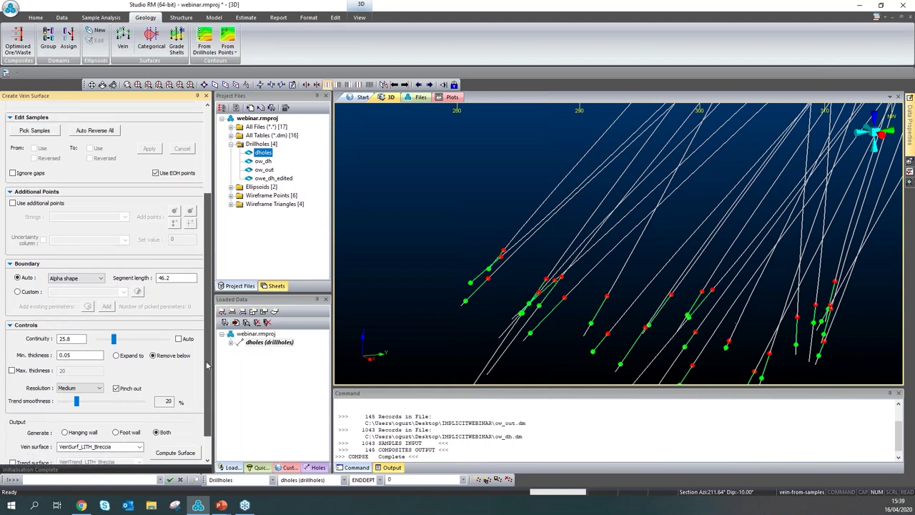
pyautogui.doubleClick(78, 324)
pyautogui.write('0.0')
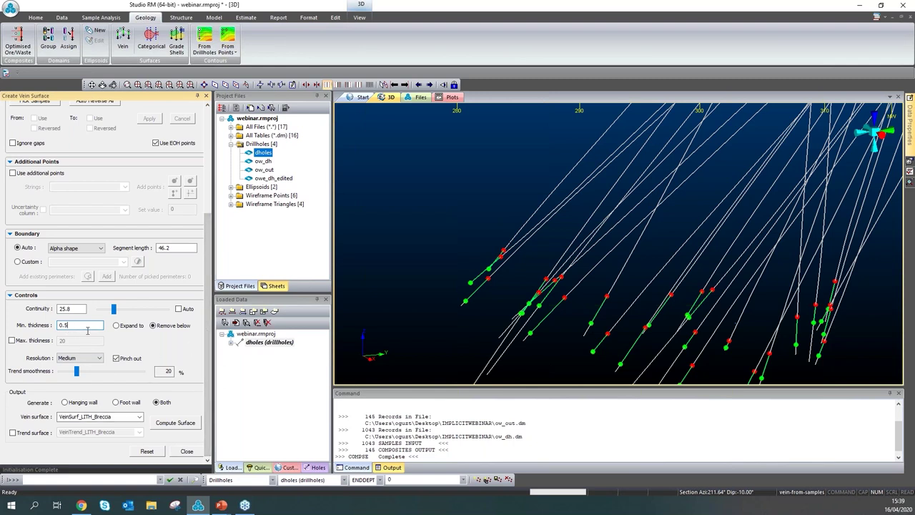
# - Compute the Breccia vein surface and examine its shape against the drillholes in 3D
pyautogui.click(176, 423)
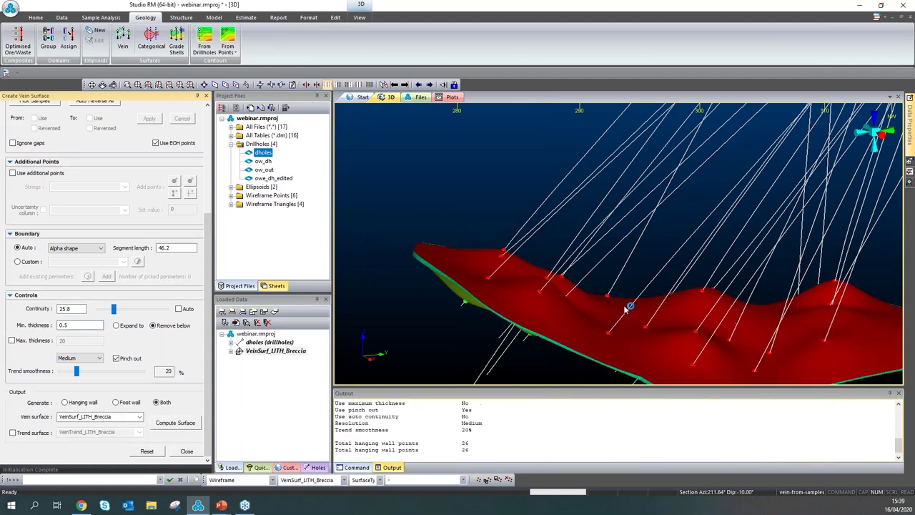
pyautogui.scroll(-5, 661, 284)
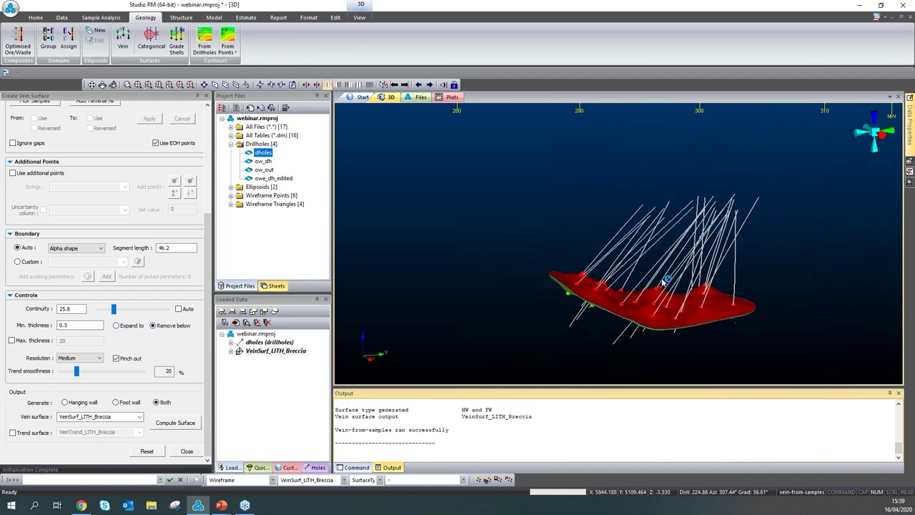
pyautogui.moveTo(661, 284); pyautogui.dragTo(707, 284)
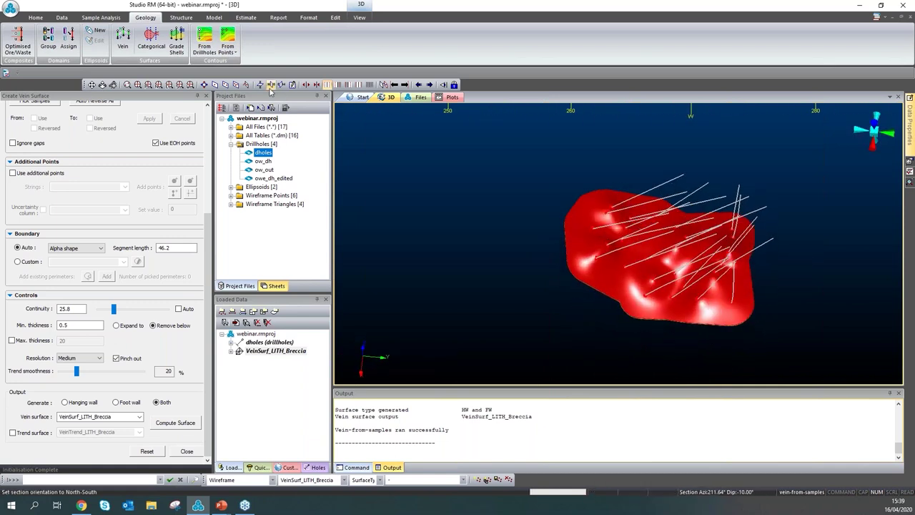
# - Define a vertical section from two points along a north-south line of drillholes in plan view
pyautogui.click(148, 85)
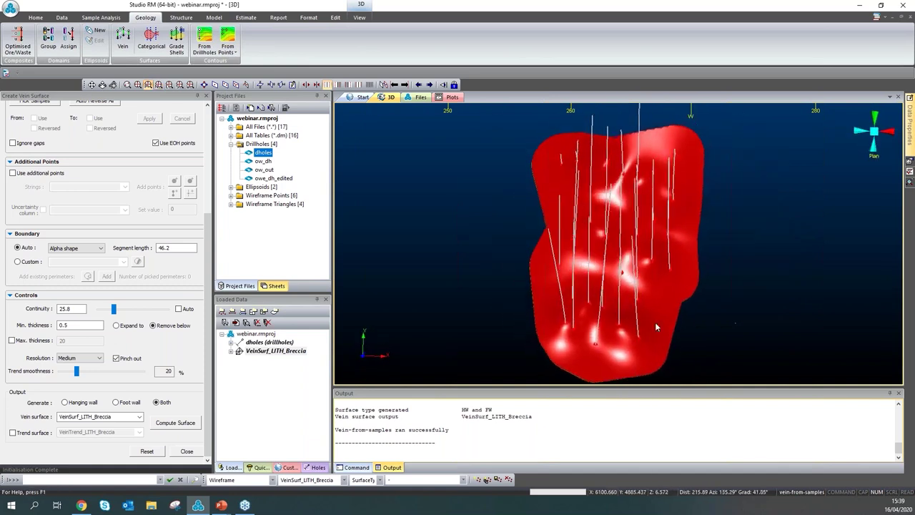
pyautogui.click(597, 296)
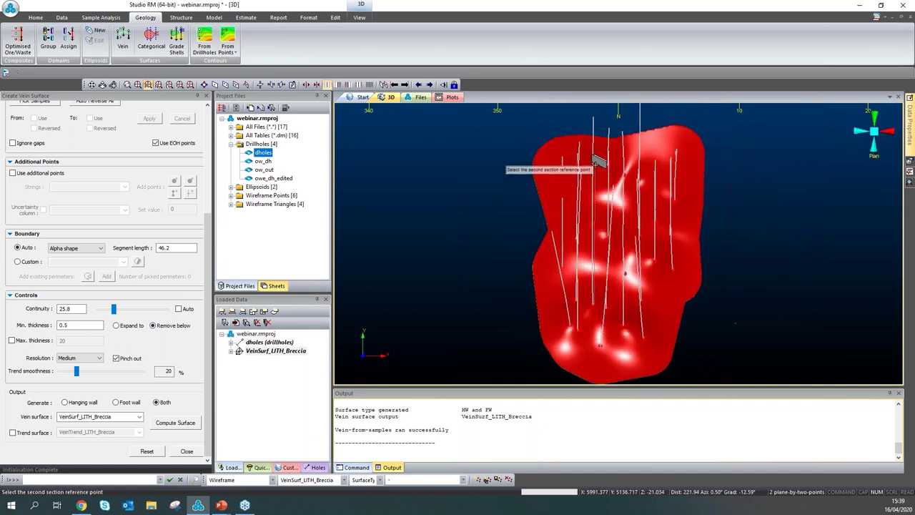
pyautogui.click(598, 114)
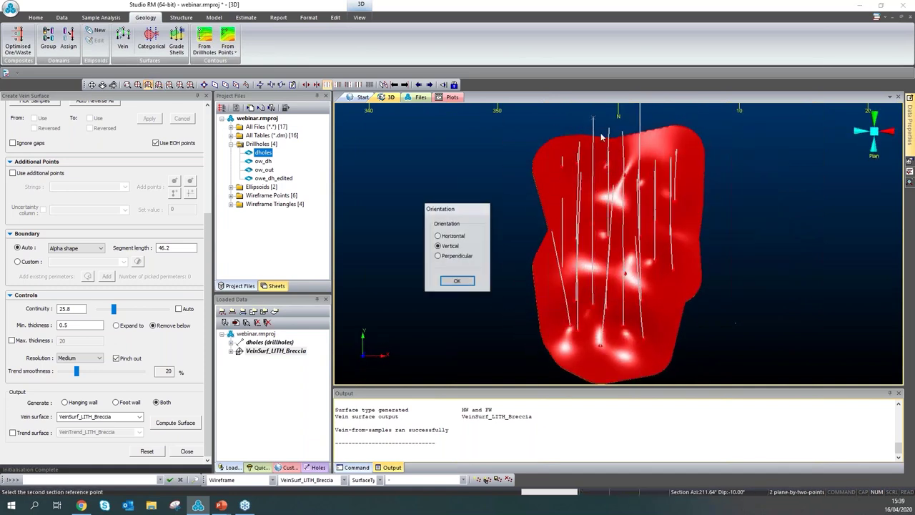
pyautogui.click(457, 281)
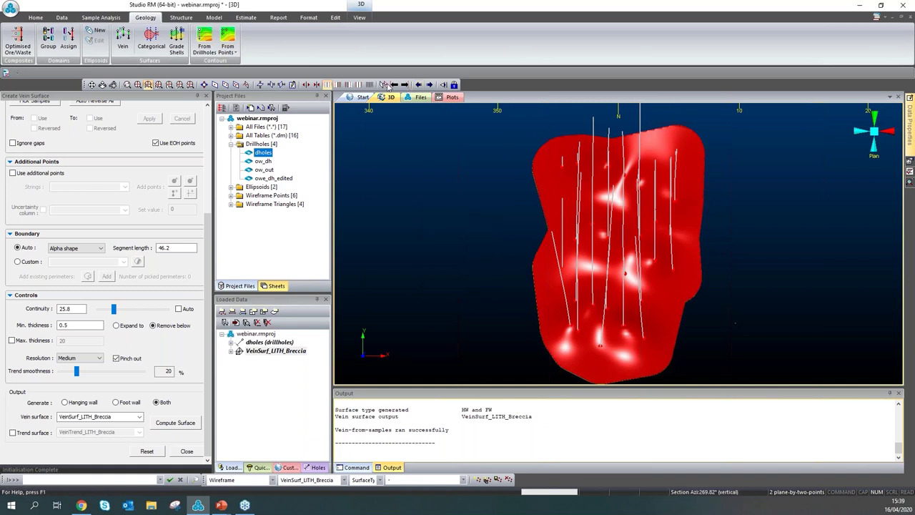
# - Clip the data to the section, align the view to it and display the wireframes as section slices
pyautogui.click(359, 85)
pyautogui.click(443, 85)
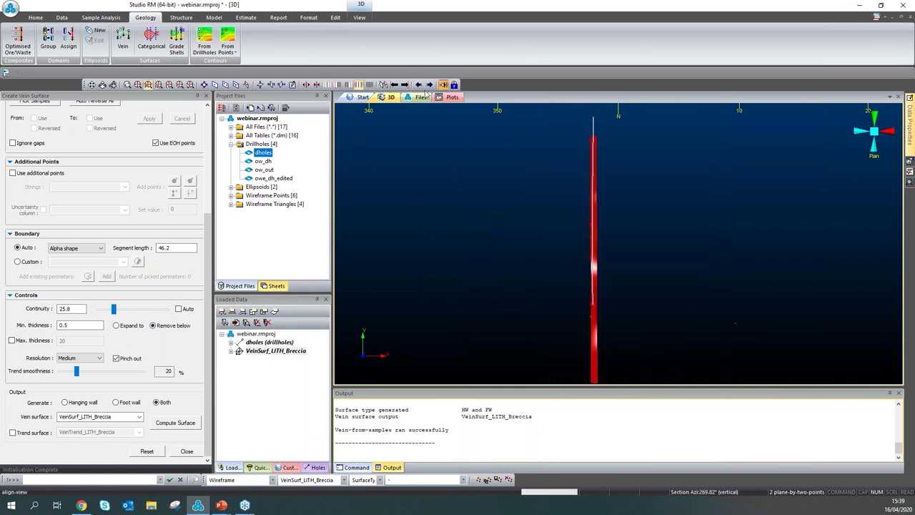
pyautogui.click(314, 18)
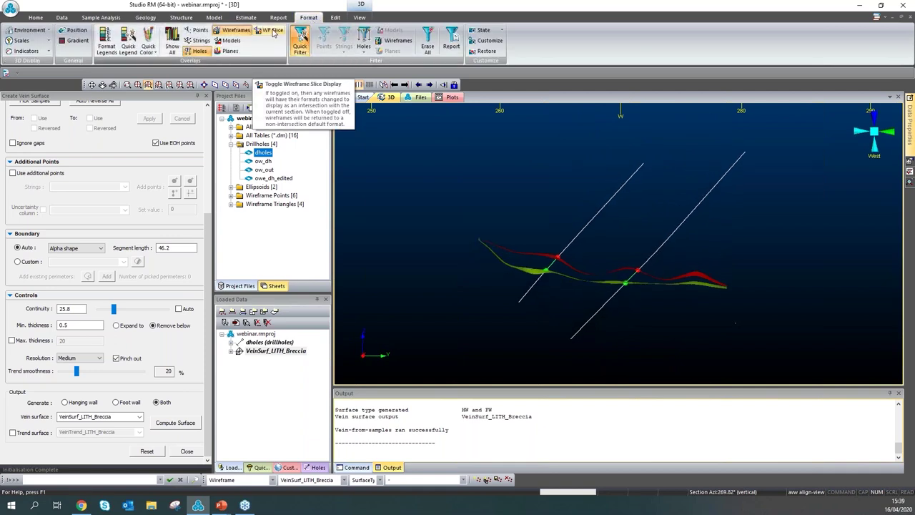
pyautogui.click(272, 32)
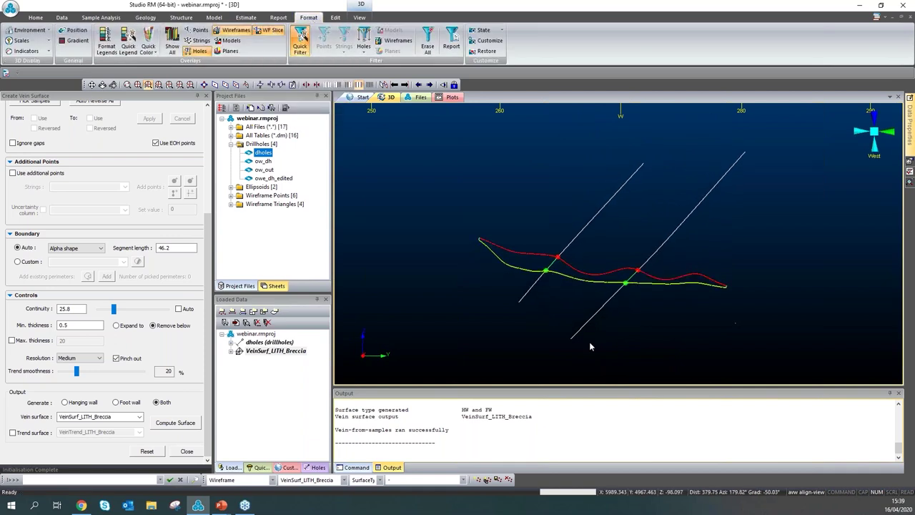
pyautogui.scroll(2, 578, 281)
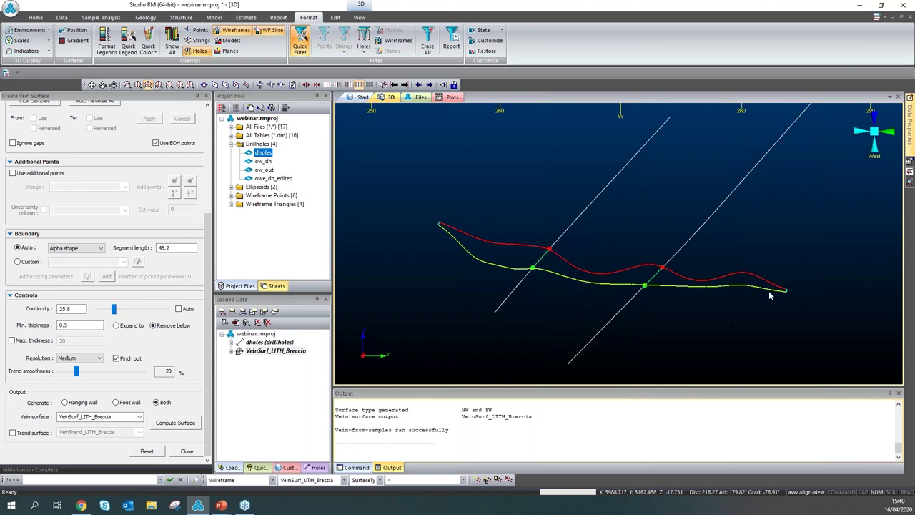
# - Enable additional points and digitize six hanging wall points in section along the dip between the two drillholes
pyautogui.scroll(4, 209, 261)
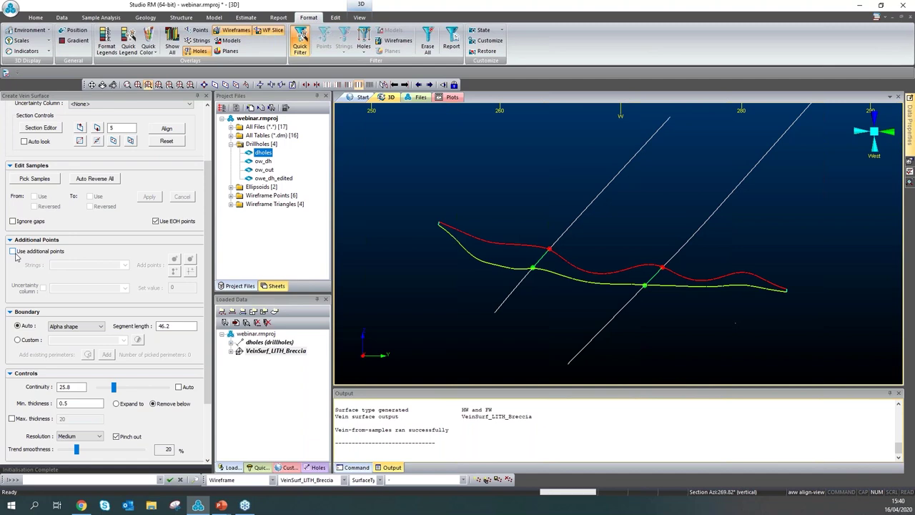
pyautogui.click(19, 254)
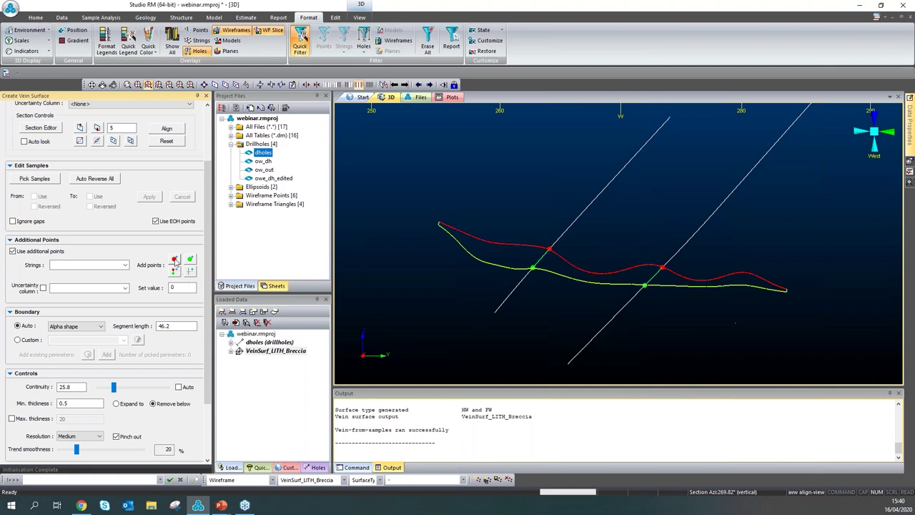
pyautogui.click(175, 262)
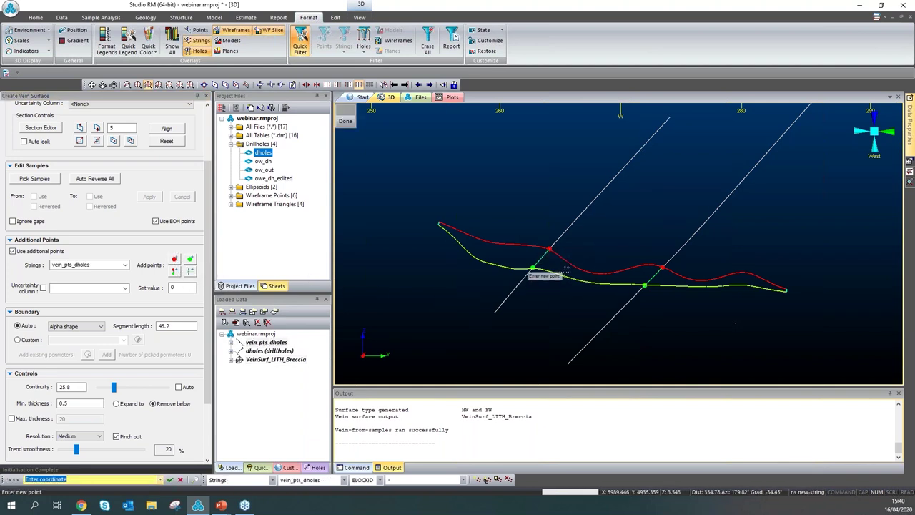
pyautogui.scroll(2, 565, 272)
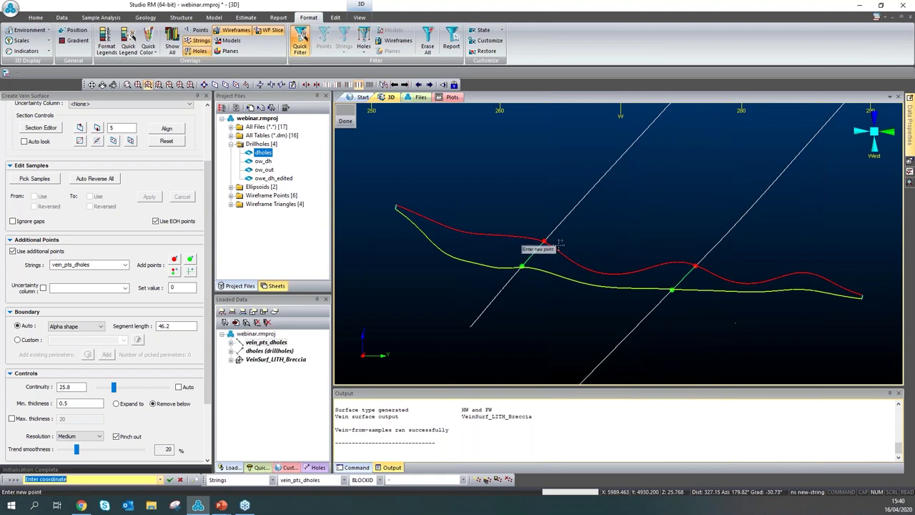
pyautogui.click(560, 245)
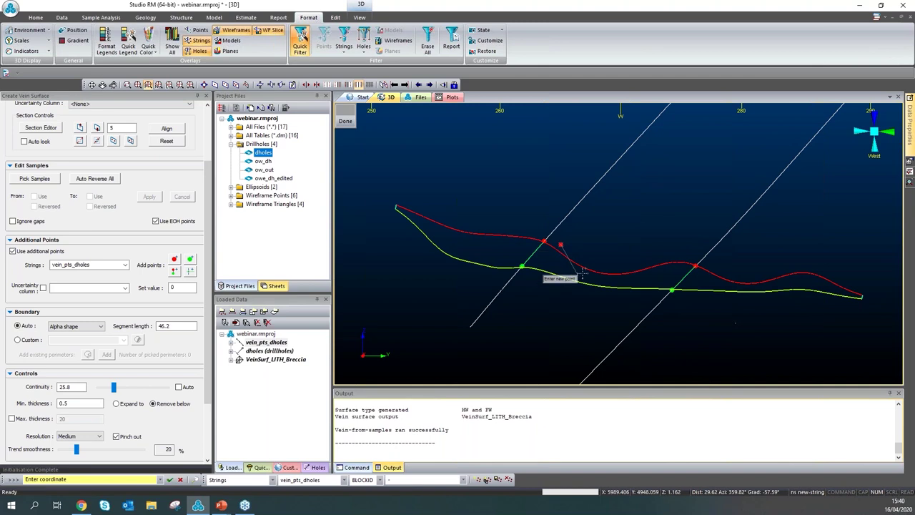
pyautogui.click(579, 249)
pyautogui.click(604, 254)
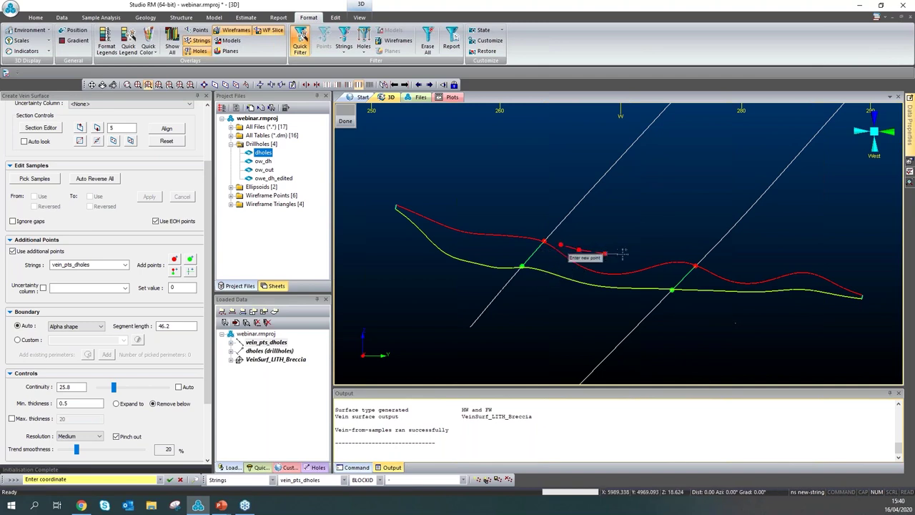
pyautogui.click(630, 257)
pyautogui.click(656, 260)
pyautogui.click(673, 263)
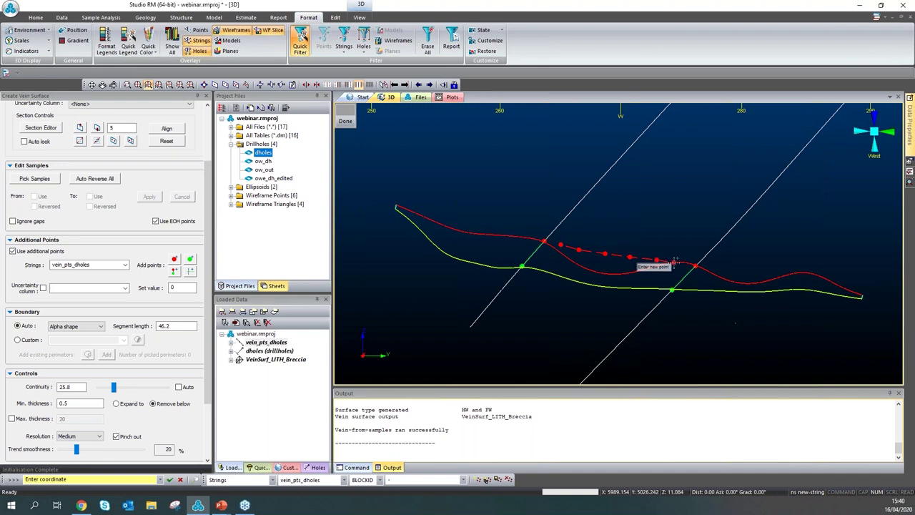
pyautogui.click(345, 120)
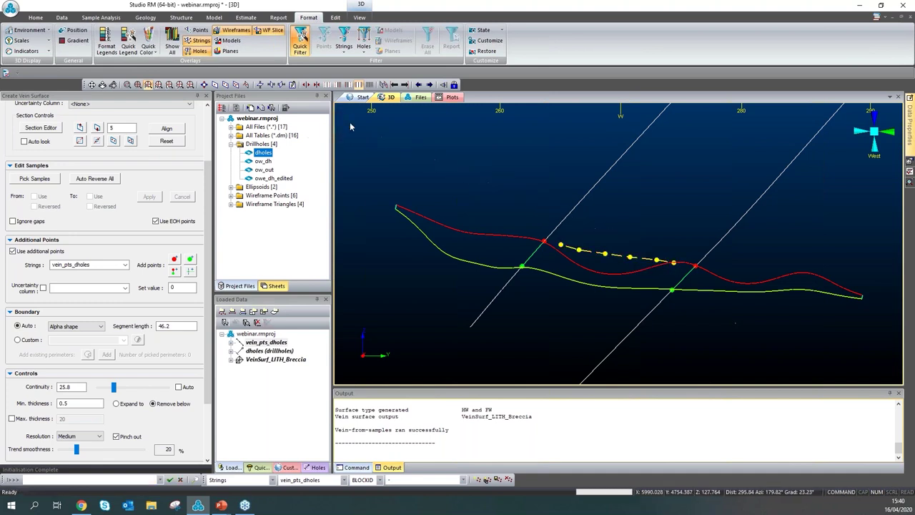
# - Add a paired hanging wall and footwall point just north of the northern drillhole
pyautogui.moveTo(643, 318); pyautogui.dragTo(676, 330)
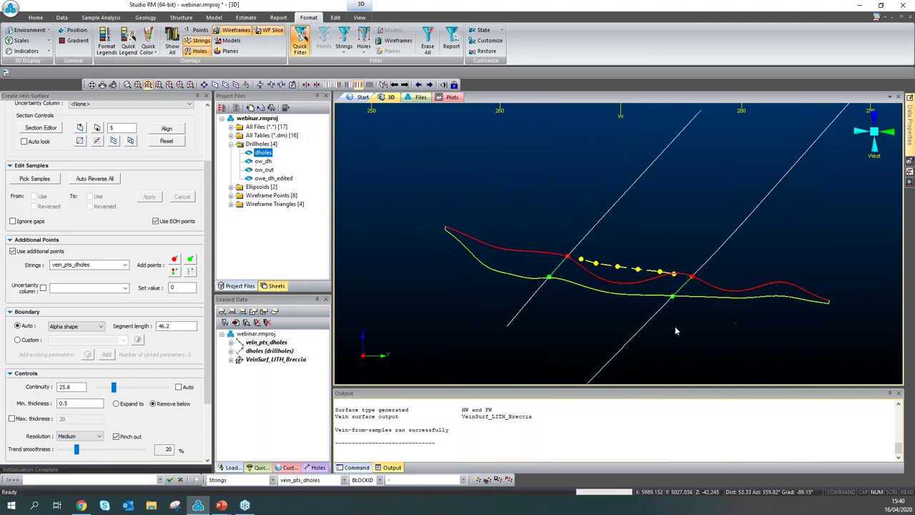
pyautogui.click(174, 273)
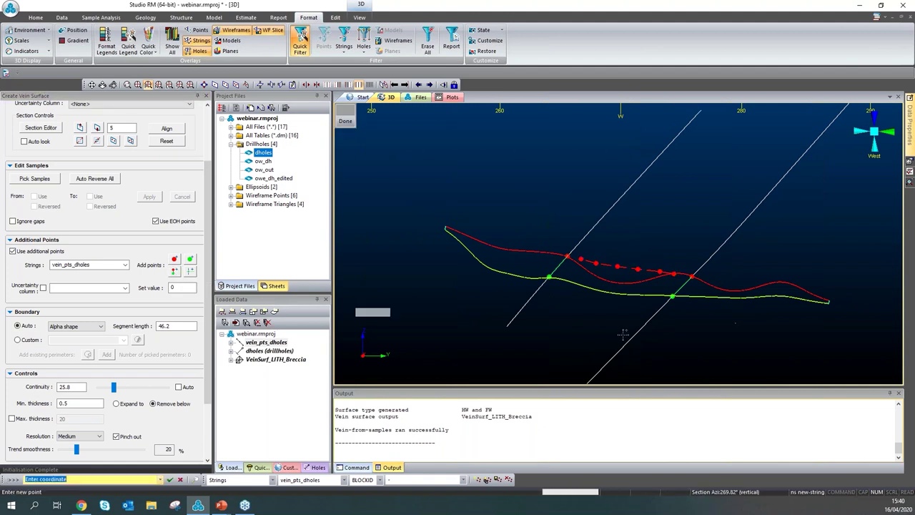
pyautogui.click(741, 279)
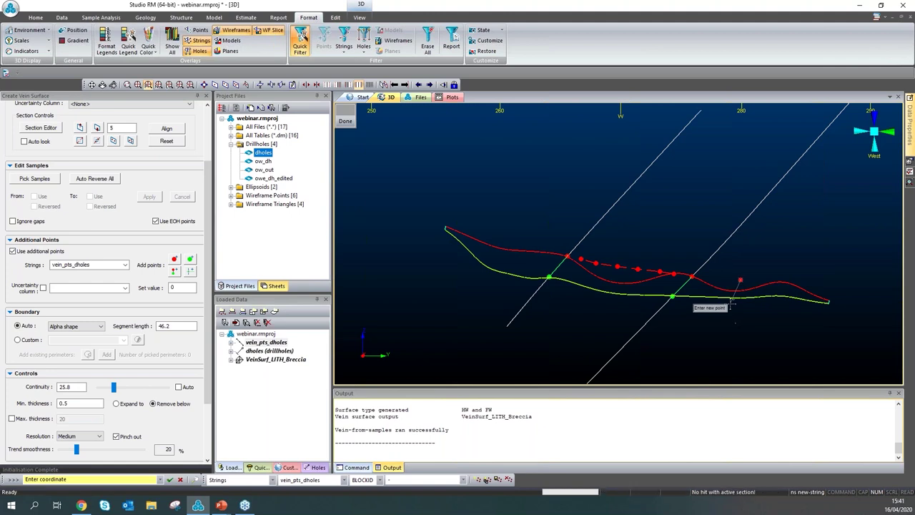
pyautogui.click(730, 303)
pyautogui.click(345, 121)
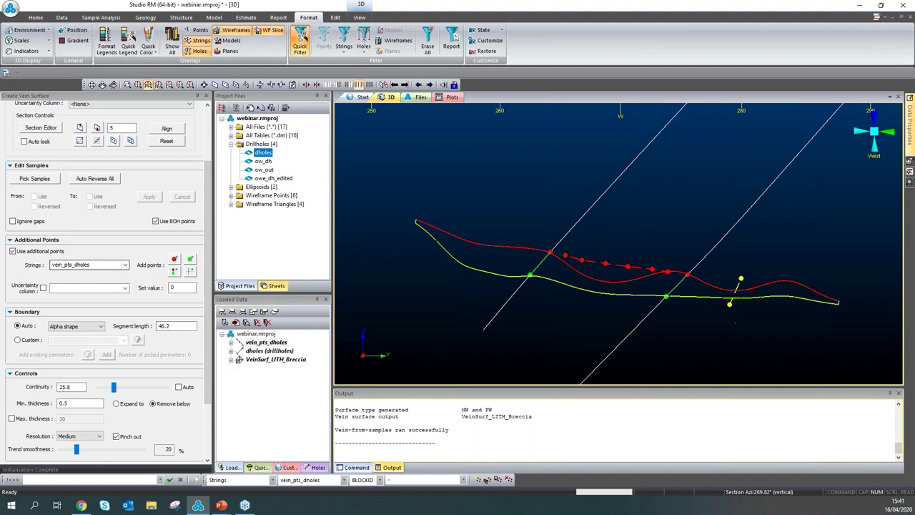
# - Compute the Breccia vein surface with the added points and show only the new surface as a section slice
pyautogui.scroll(-3, 204, 360)
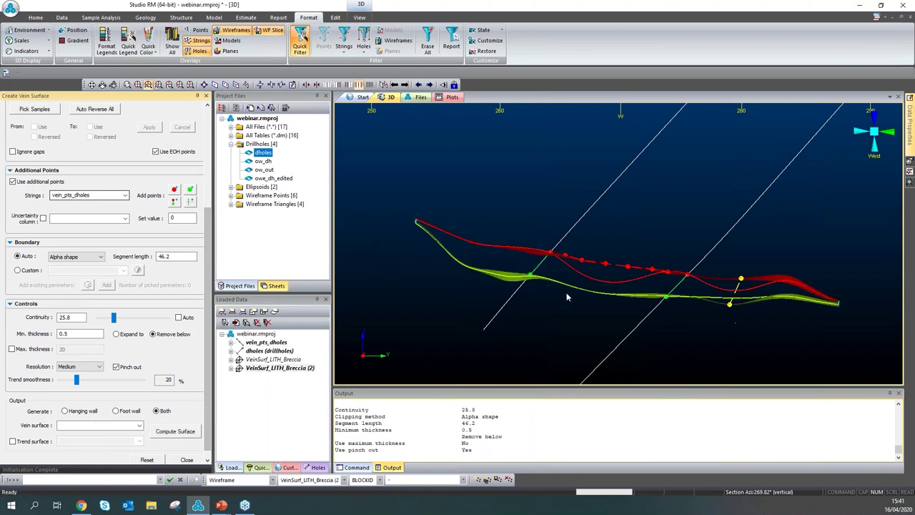
pyautogui.click(276, 286)
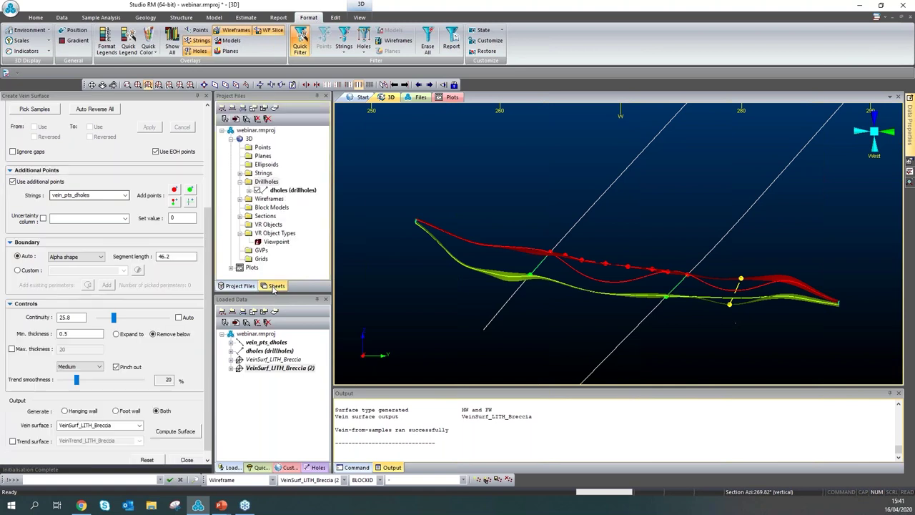
pyautogui.click(240, 200)
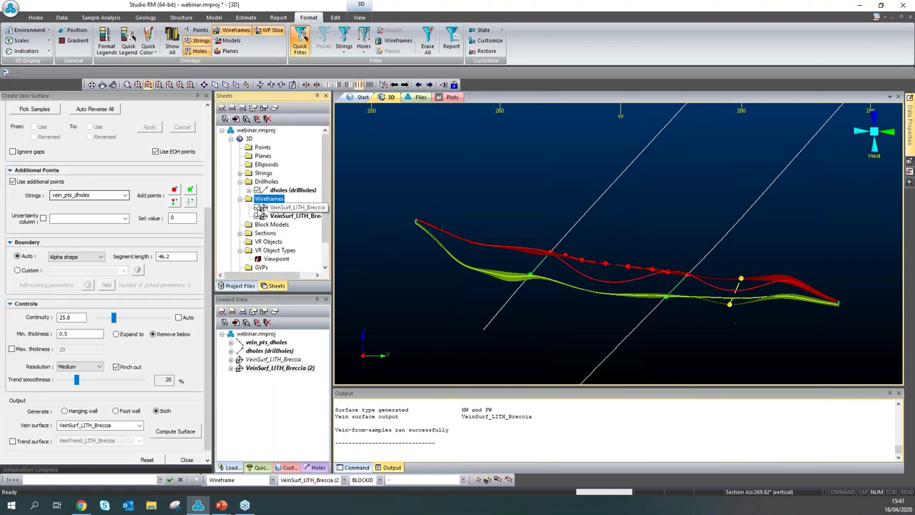
pyautogui.click(258, 207)
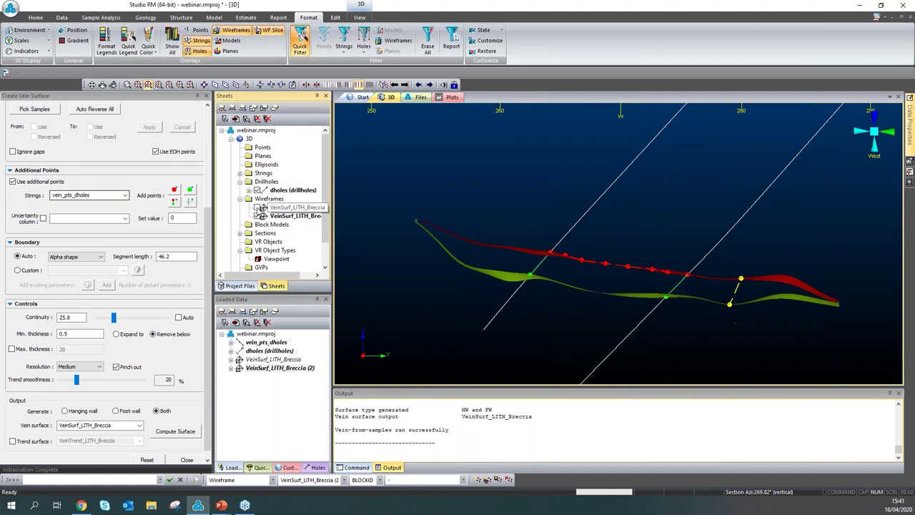
pyautogui.click(290, 207)
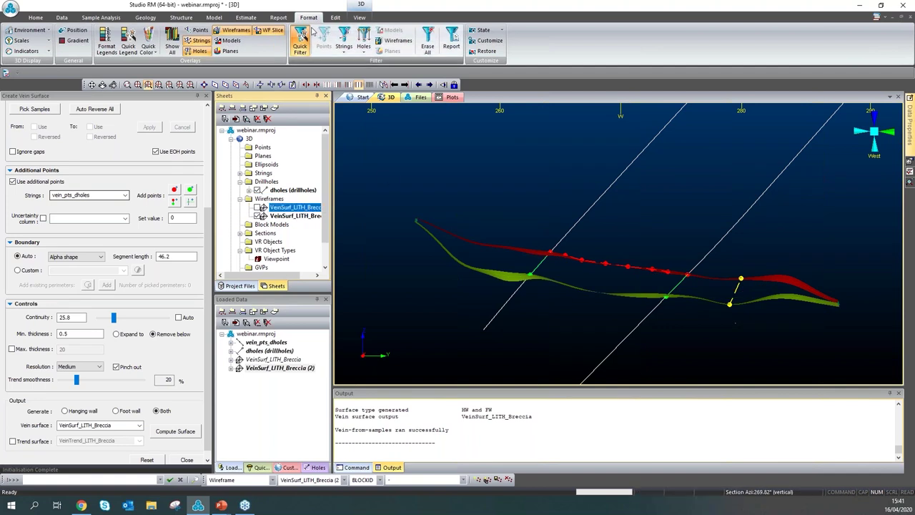
pyautogui.click(274, 37)
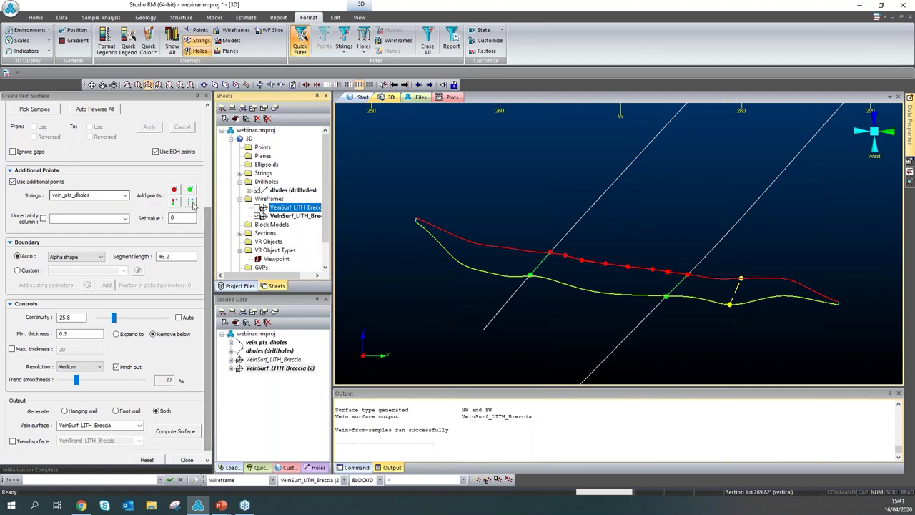
# - Digitize a string of five mid-vein guide points across and beyond the southern end of the vein
pyautogui.click(190, 203)
pyautogui.click(739, 284)
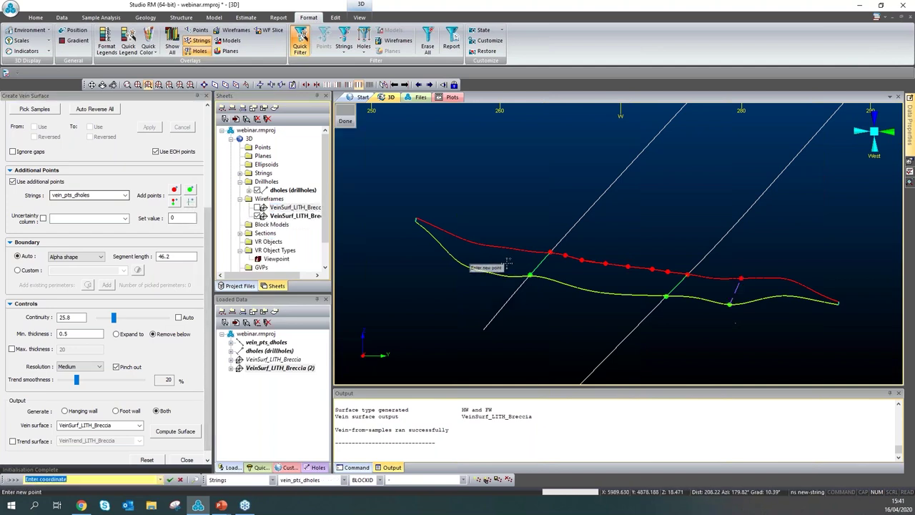
pyautogui.click(486, 259)
pyautogui.click(452, 257)
pyautogui.click(410, 256)
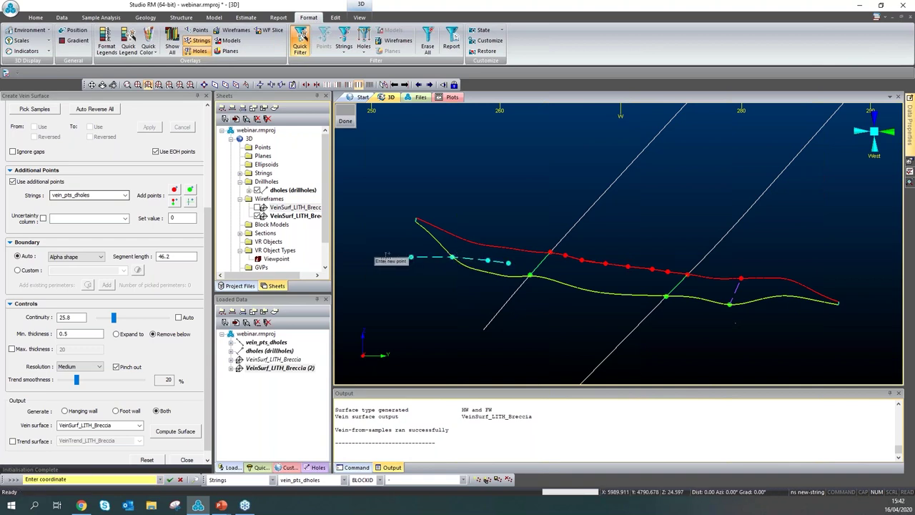
pyautogui.click(386, 263)
pyautogui.click(345, 121)
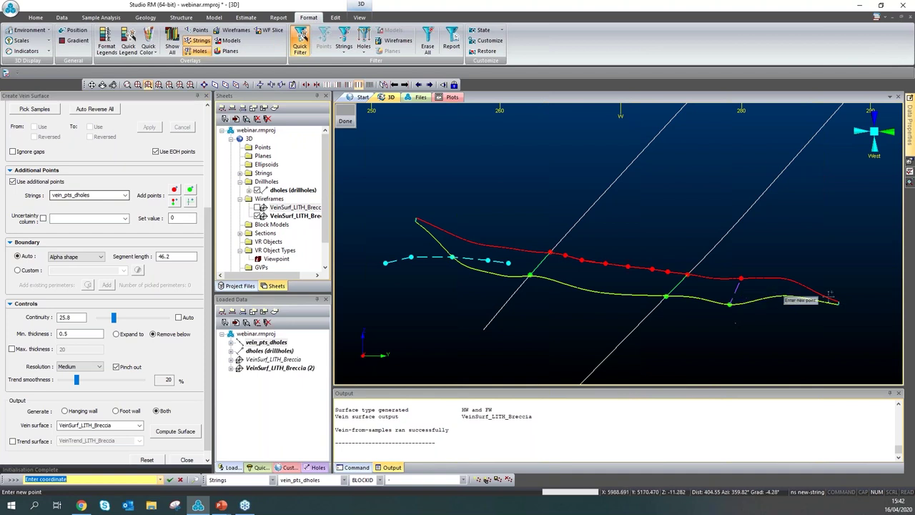
# - Digitize a string of four mid-vein guide points rising past the northern end of the vein
pyautogui.click(765, 293)
pyautogui.click(792, 290)
pyautogui.click(839, 284)
pyautogui.click(861, 276)
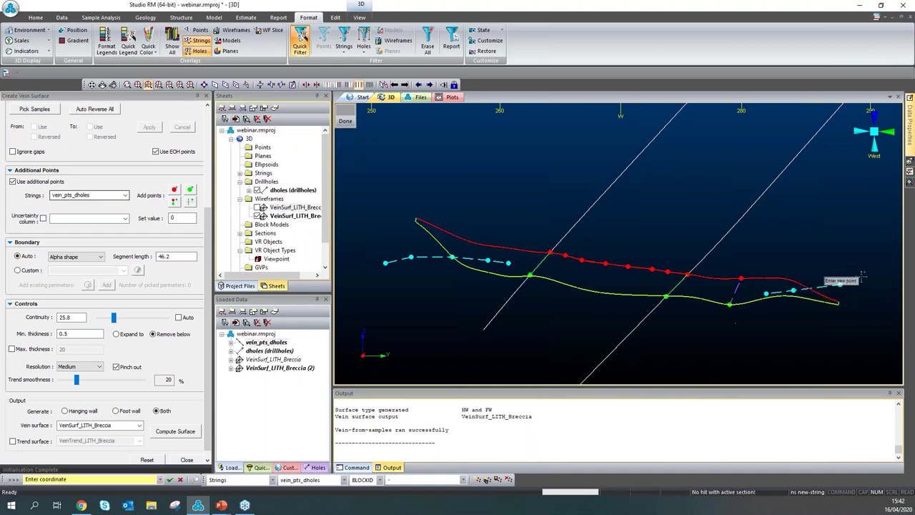
pyautogui.click(345, 120)
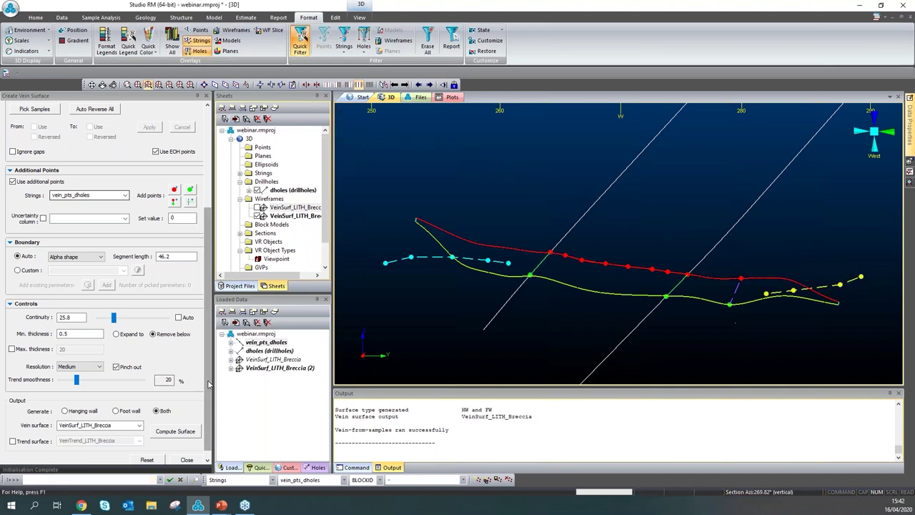
# - Recompute the Breccia vein surface with the guide points and display only the newest surface as a section slice
pyautogui.scroll(-1, 184, 423)
pyautogui.click(185, 423)
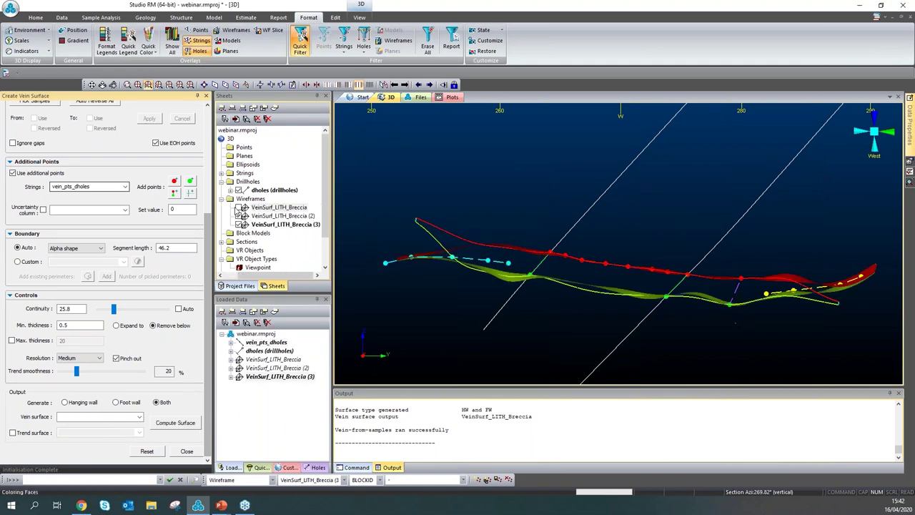
pyautogui.click(239, 215)
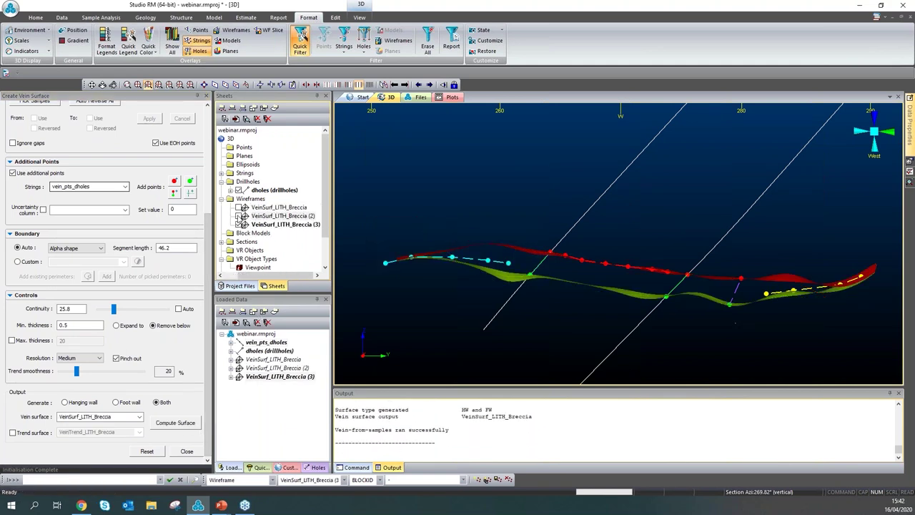
pyautogui.click(269, 30)
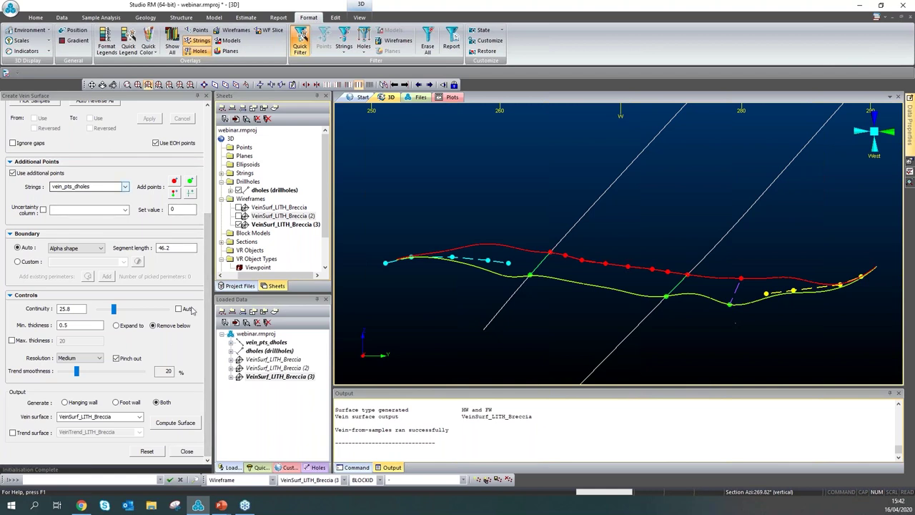
# - Unload the vein_pts_dholes string and all three Breccia vein surfaces, leaving only the drillholes
pyautogui.scroll(5, 208, 268)
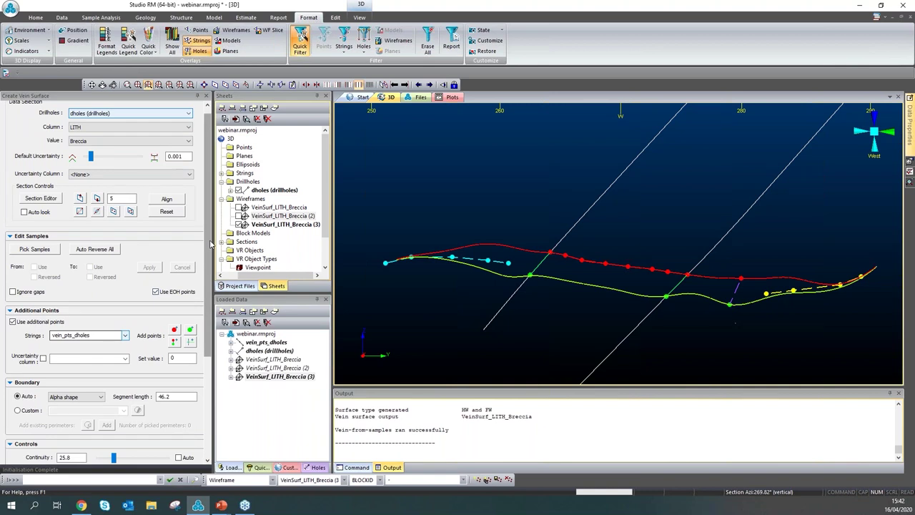
pyautogui.scroll(1, 210, 244)
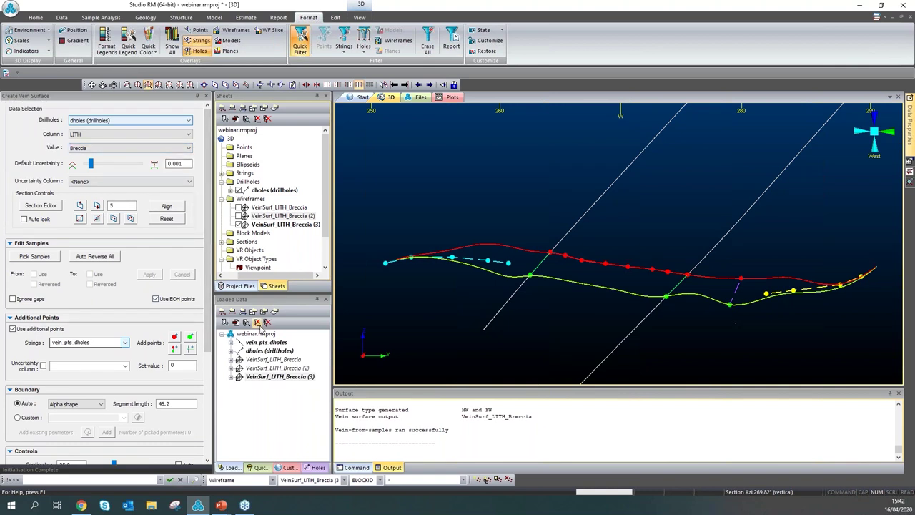
pyautogui.click(257, 323)
pyautogui.click(391, 198)
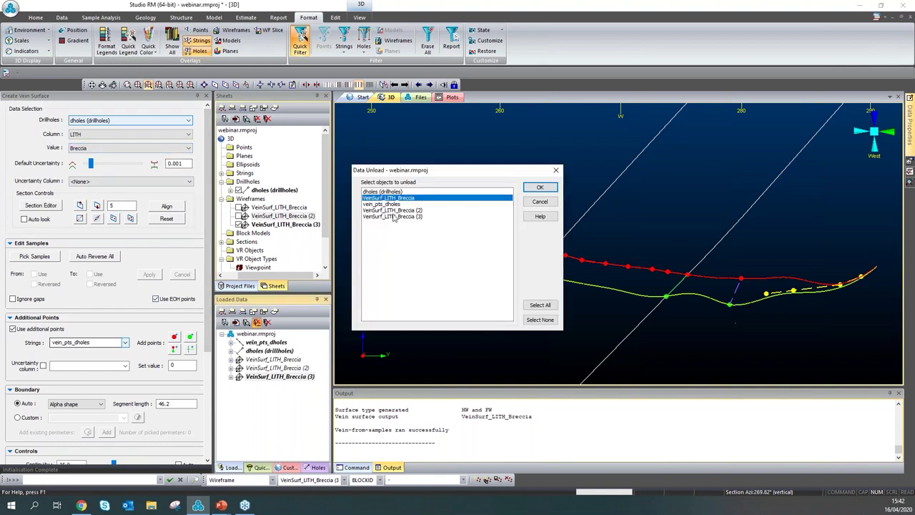
pyautogui.keyDown('shift'); pyautogui.click(392, 216); pyautogui.keyUp('shift')
pyautogui.click(540, 188)
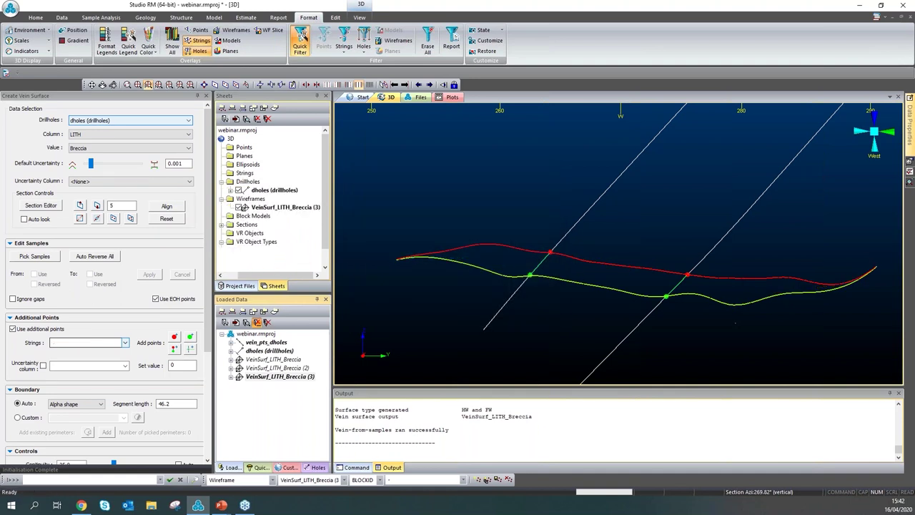
# - Set the LITH value for the vein samples to Siltstone and turn off section clipping to show all drillholes
pyautogui.click(74, 149)
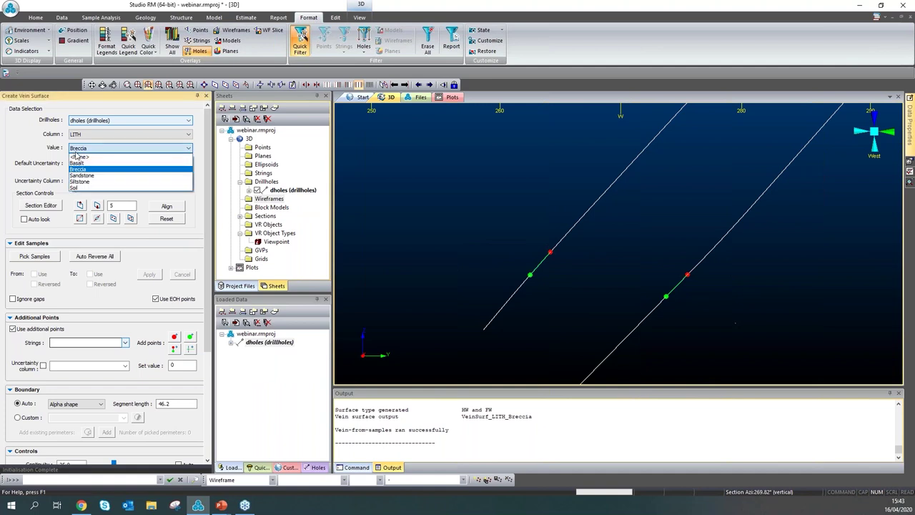
pyautogui.click(80, 183)
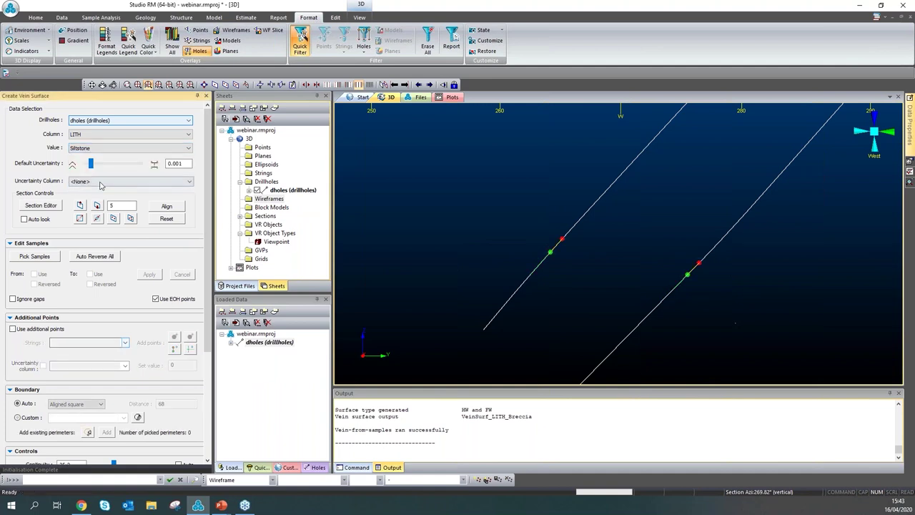
pyautogui.click(345, 85)
pyautogui.moveTo(592, 261); pyautogui.dragTo(684, 254)
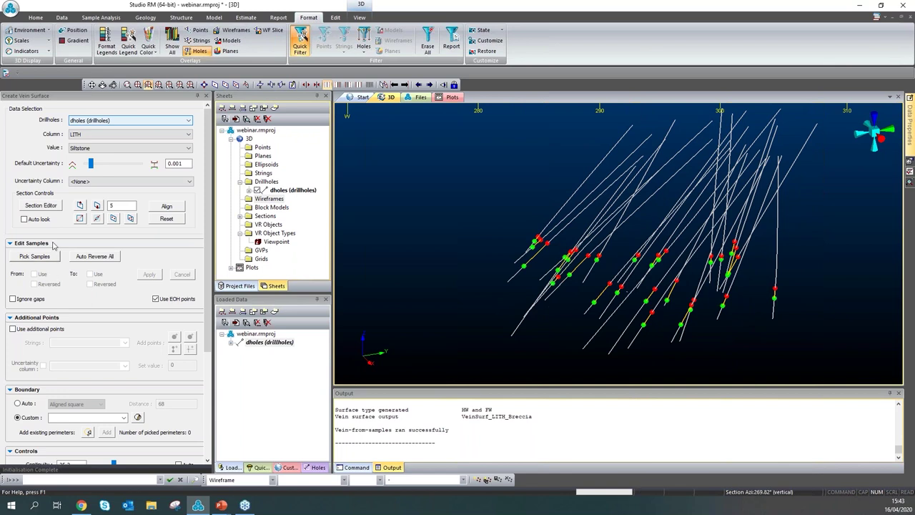
# - Check the section plane's orientation against the Siltstone samples with the section editor, leaving the editor off
pyautogui.click(50, 207)
pyautogui.moveTo(628, 314); pyautogui.dragTo(642, 332)
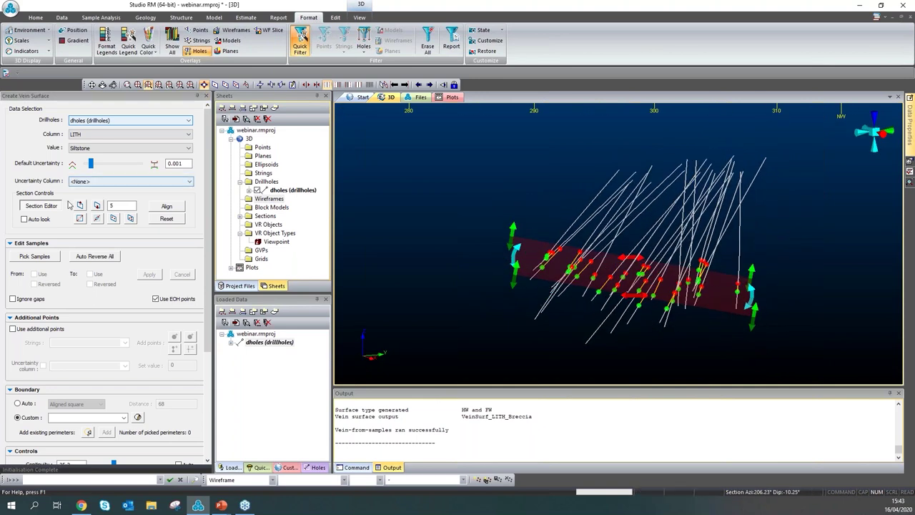
pyautogui.click(41, 207)
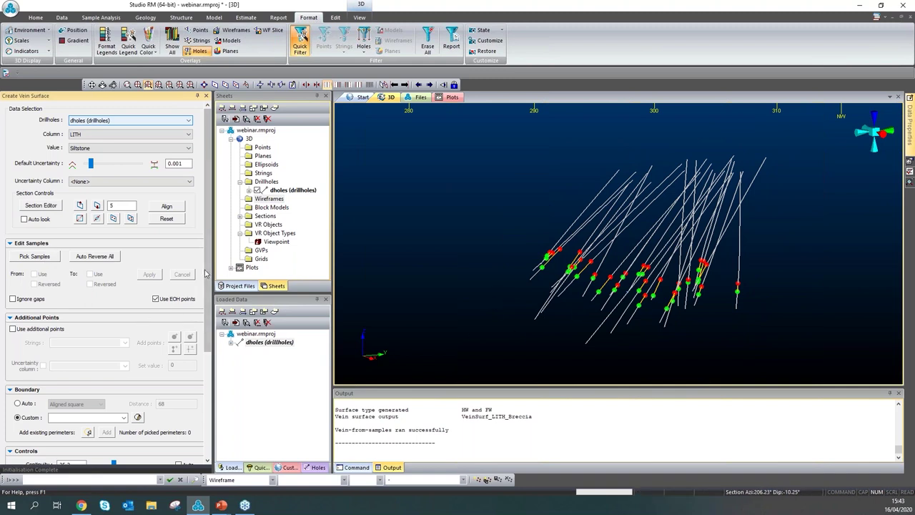
# - Switch the vein boundary from custom to the automatic Aligned square option with a distance of 68
pyautogui.scroll(-3, 205, 273)
pyautogui.click(21, 321)
pyautogui.click(75, 322)
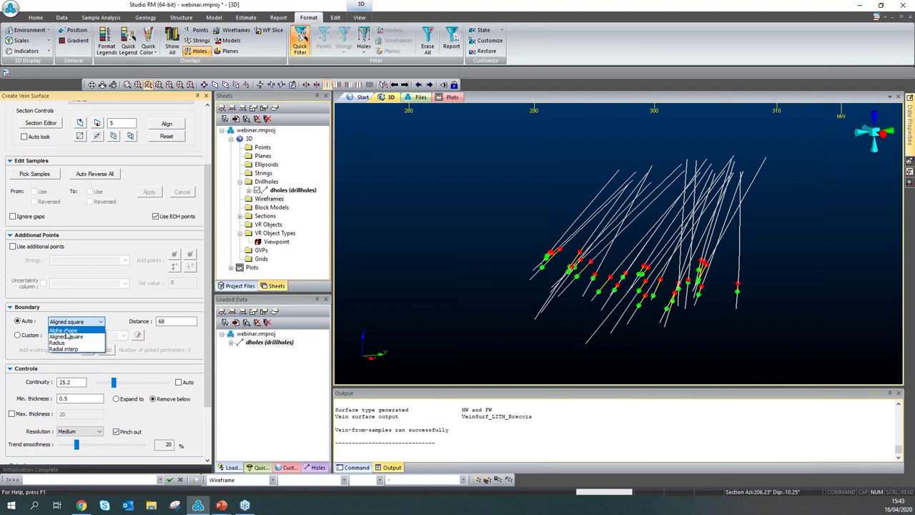
pyautogui.click(70, 337)
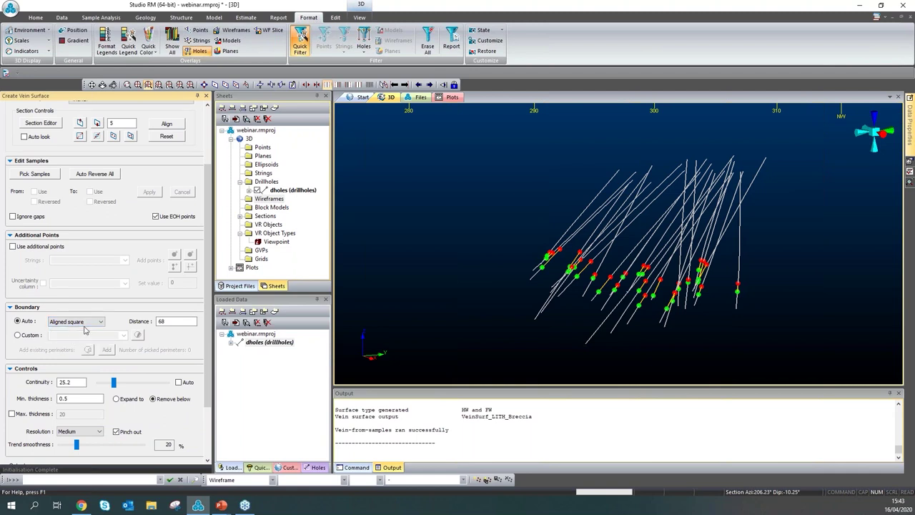
pyautogui.scroll(-3, 204, 352)
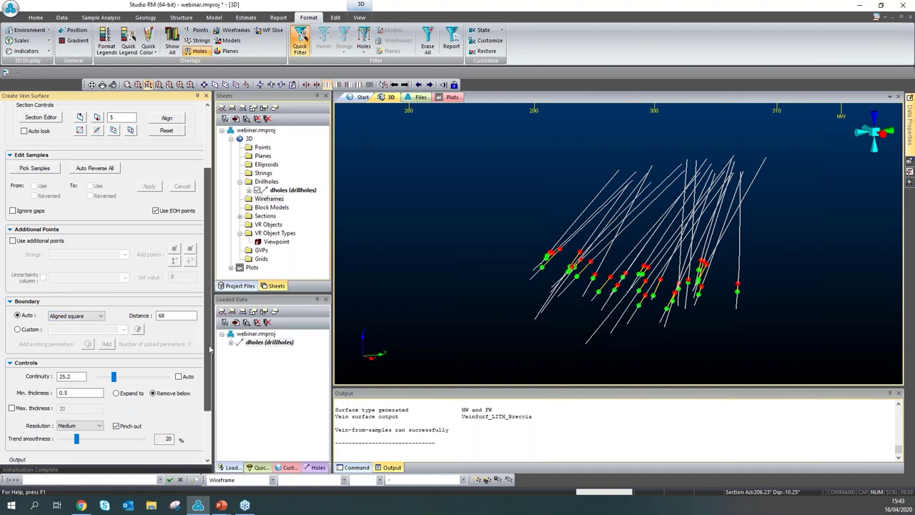
pyautogui.scroll(-2, 156, 455)
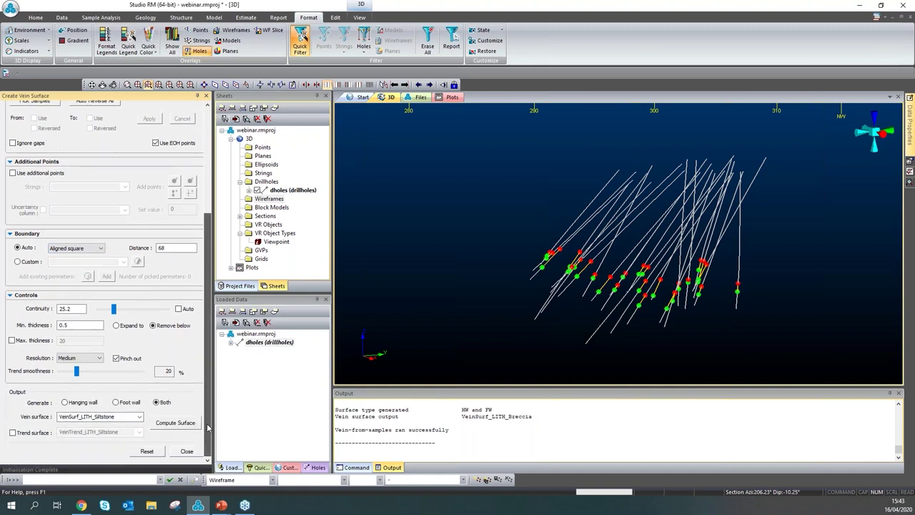
# - Reset the vein settings and compute the Siltstone surface with an automatic Aligned square boundary and a minimum thickness of 0.5
pyautogui.click(150, 452)
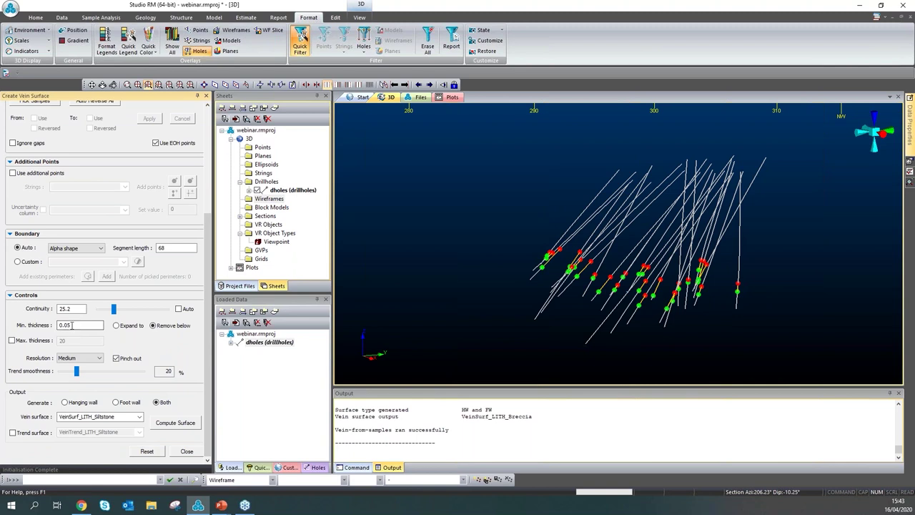
pyautogui.click(76, 248)
pyautogui.click(69, 267)
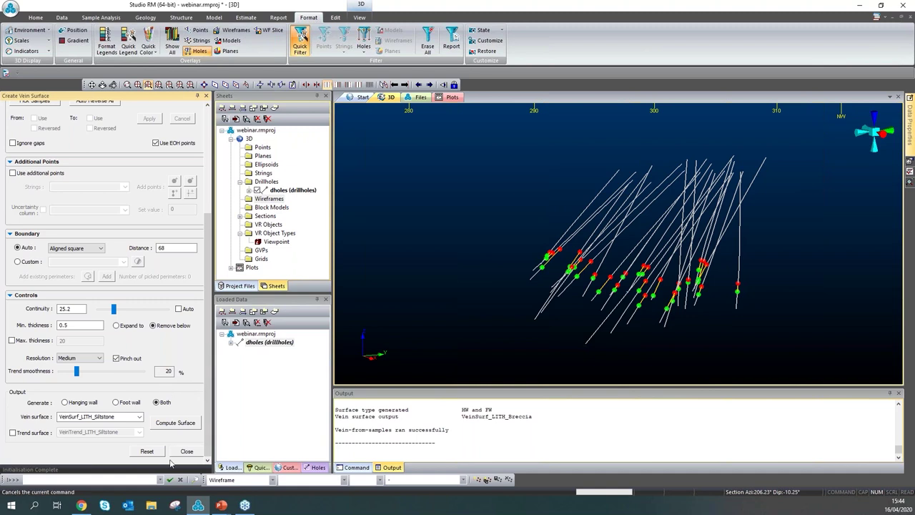
pyautogui.click(179, 423)
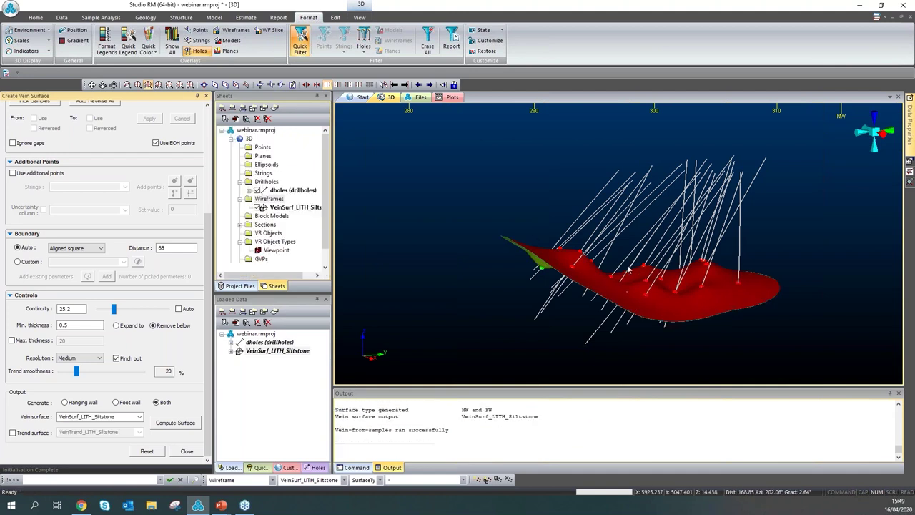
# - Inspect the Siltstone surface from above, hide it and switch the vein boundary to custom
pyautogui.moveTo(628, 308); pyautogui.dragTo(551, 305)
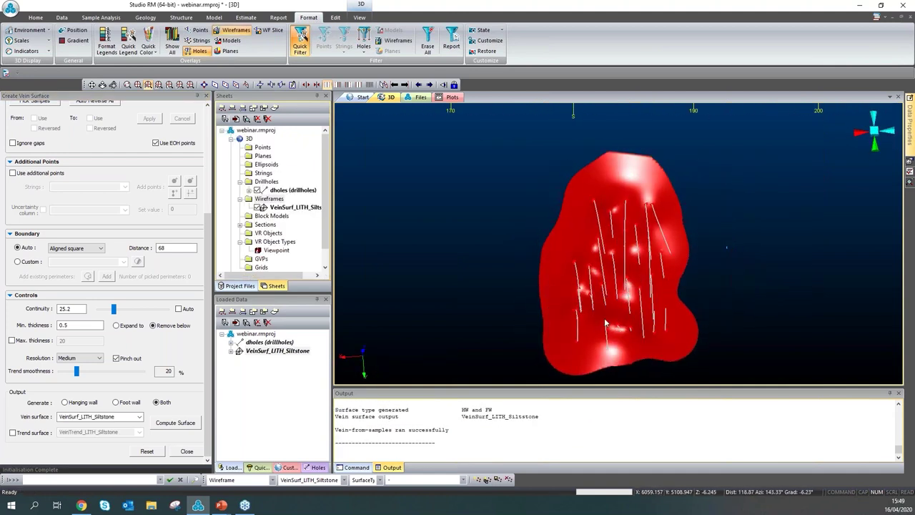
pyautogui.moveTo(611, 312); pyautogui.dragTo(472, 286)
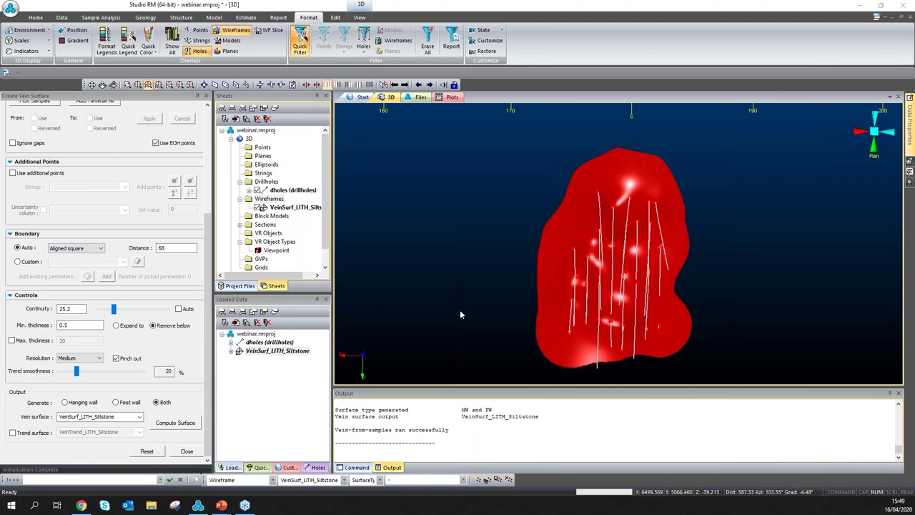
pyautogui.click(259, 207)
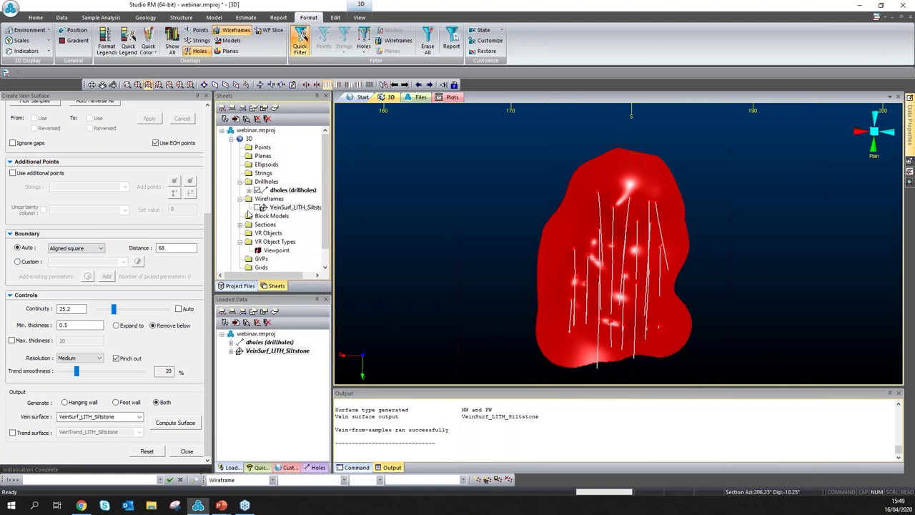
pyautogui.click(22, 263)
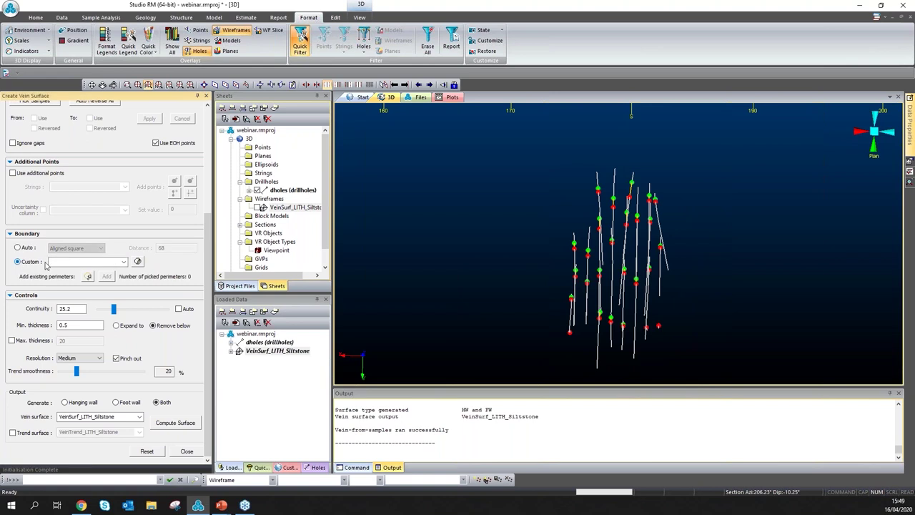
pyautogui.click(139, 261)
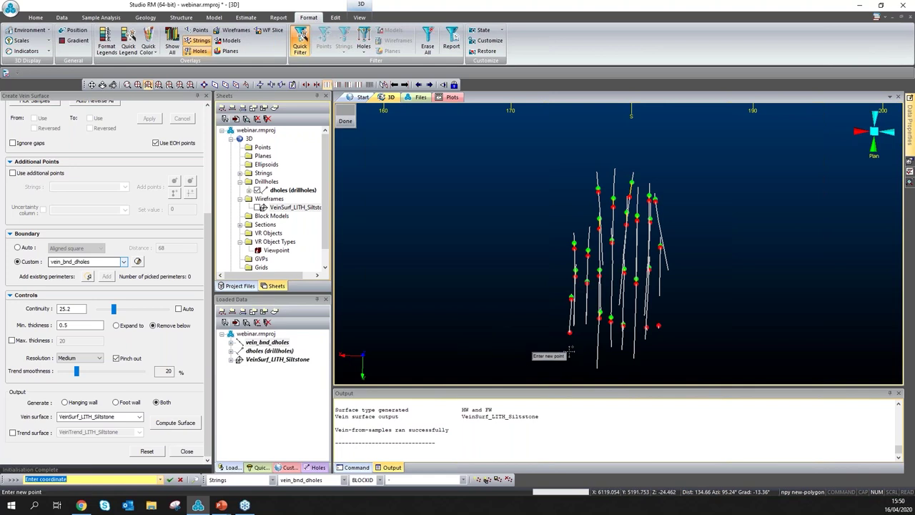
pyautogui.click(562, 301)
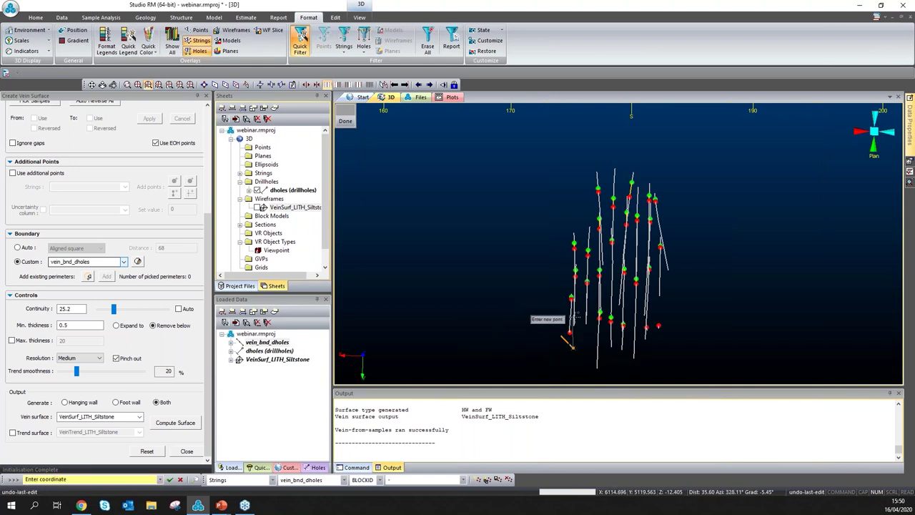
pyautogui.rightClick(568, 314)
pyautogui.press('Delete')
pyautogui.press('Return')
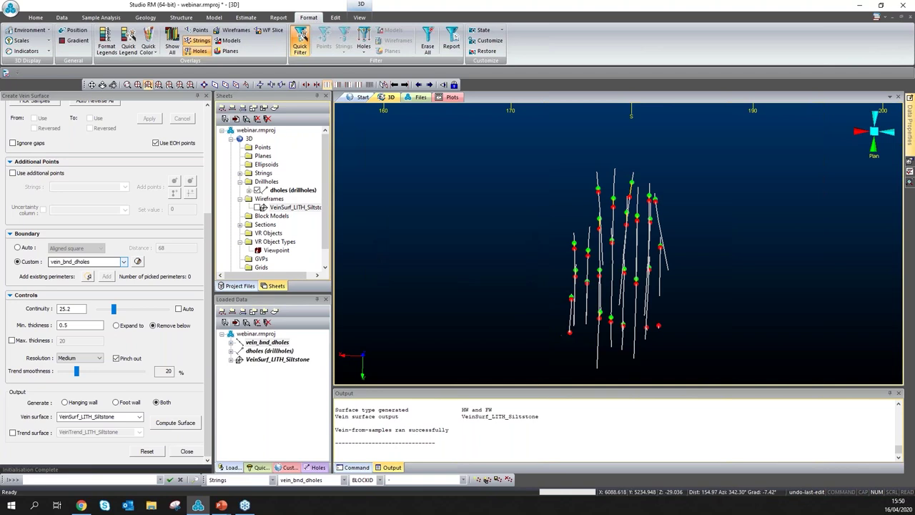
pyautogui.click(253, 322)
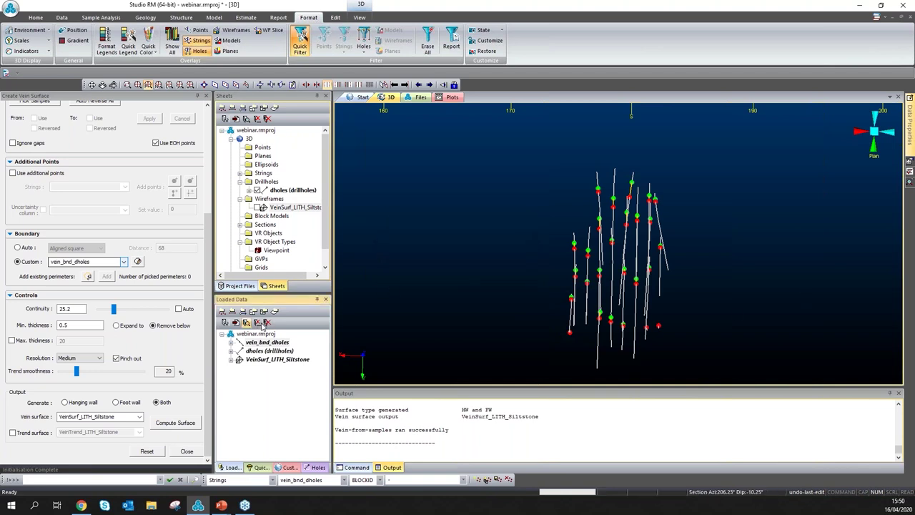
pyautogui.doubleClick(383, 206)
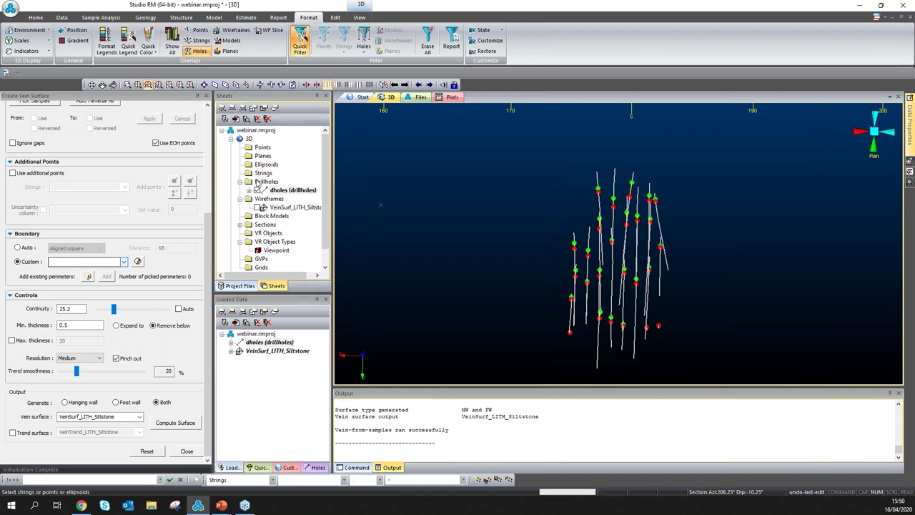
# - Turn on the section editor and align the view with the section plane through the Siltstone samples
pyautogui.scroll(3, 79, 168)
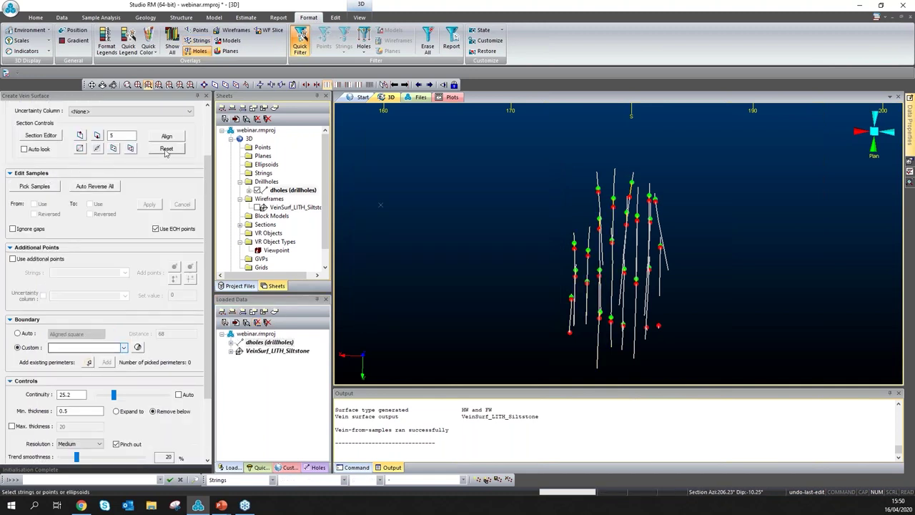
pyautogui.click(41, 135)
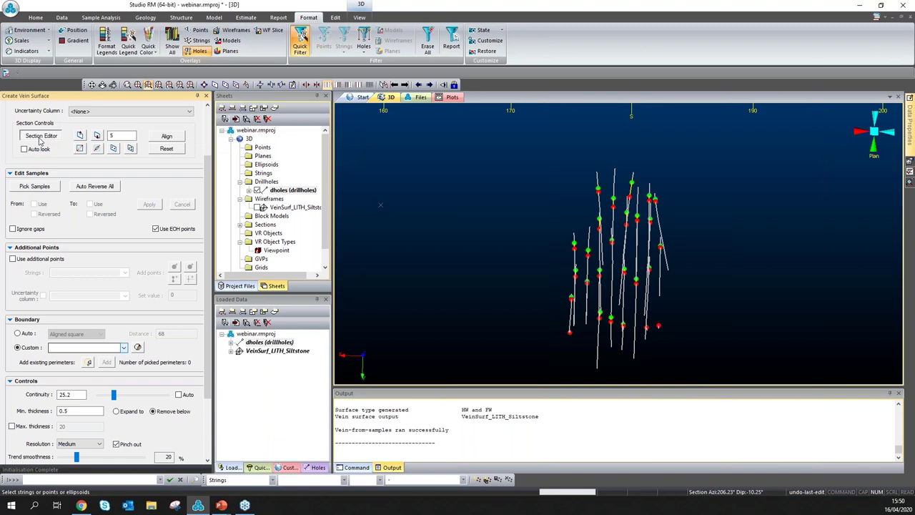
pyautogui.click(167, 135)
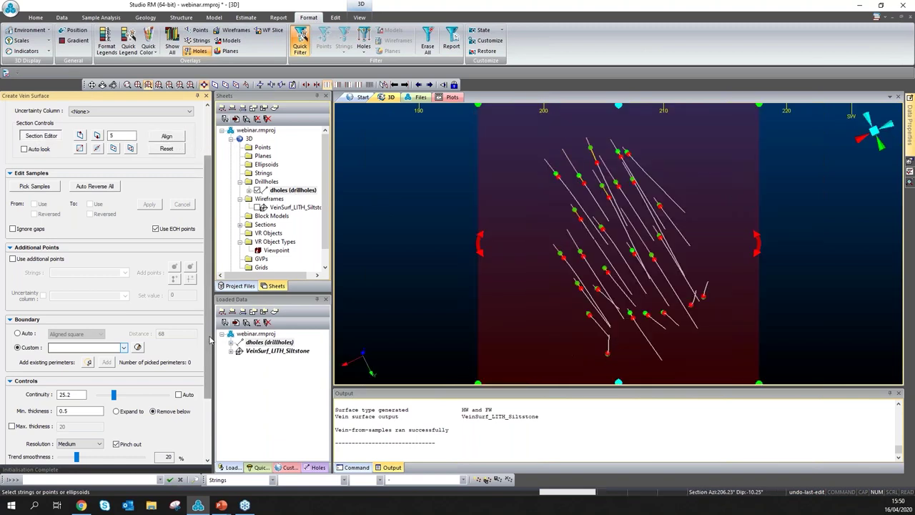
# - Digitise a closed custom boundary string around all the Siltstone drillhole samples in the aligned section view
pyautogui.scroll(-2, 129, 323)
pyautogui.click(138, 320)
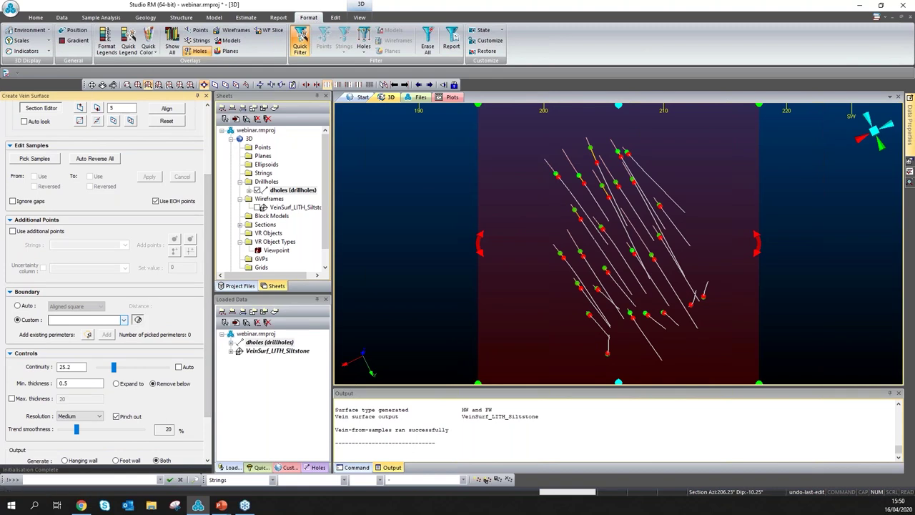
pyautogui.click(598, 369)
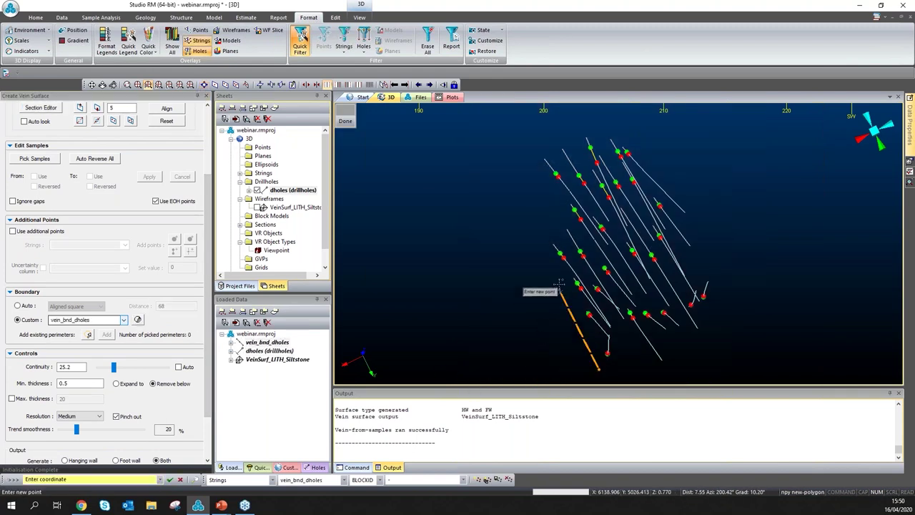
pyautogui.click(548, 222)
pyautogui.click(541, 154)
pyautogui.click(594, 135)
pyautogui.click(623, 129)
pyautogui.click(644, 152)
pyautogui.click(663, 178)
pyautogui.click(684, 215)
pyautogui.click(708, 248)
pyautogui.click(714, 277)
pyautogui.click(713, 311)
pyautogui.click(697, 338)
pyautogui.click(666, 362)
pyautogui.click(645, 372)
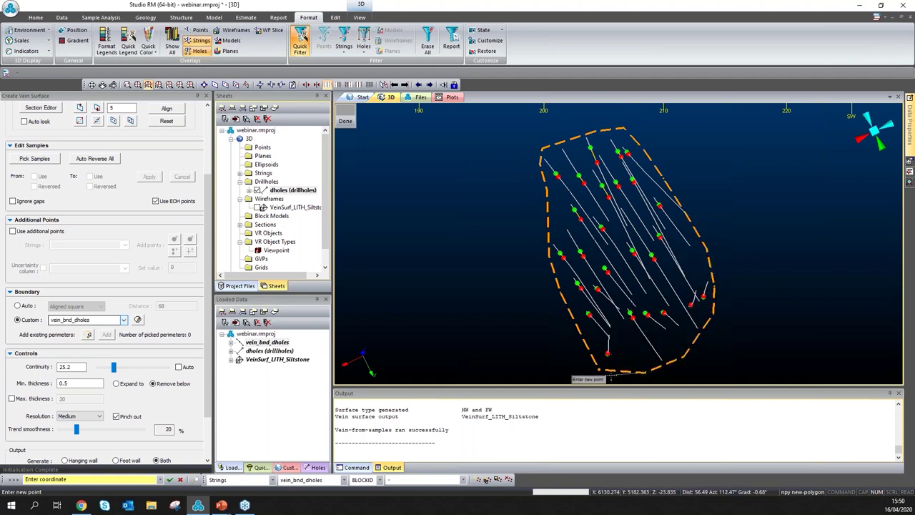
pyautogui.click(616, 374)
pyautogui.click(345, 122)
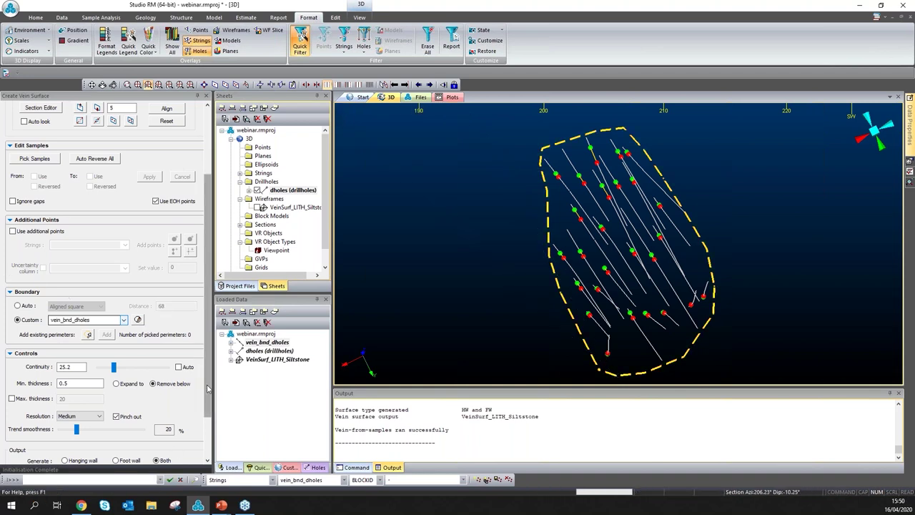
# - Compute the Siltstone hanging wall and footwall surface within the custom vein_bnd_dholes boundary
pyautogui.scroll(-2, 209, 415)
pyautogui.scroll(-1, 208, 416)
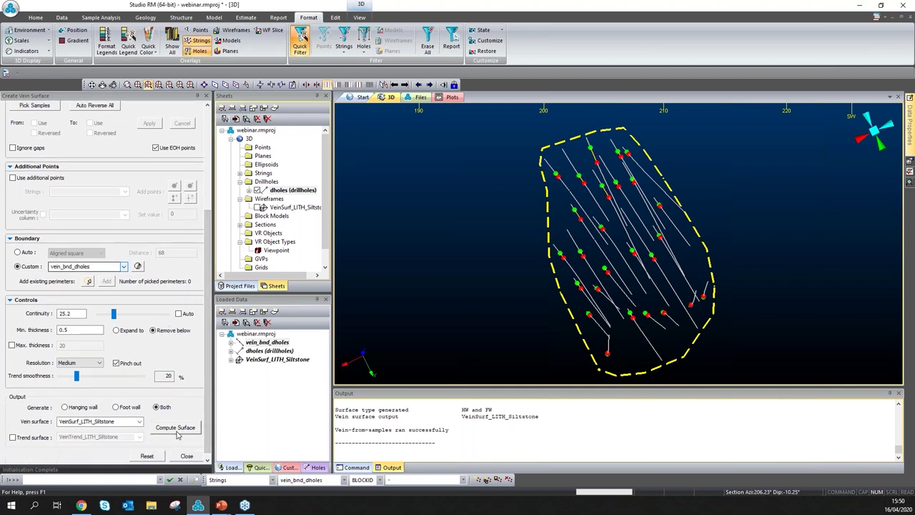
pyautogui.click(177, 429)
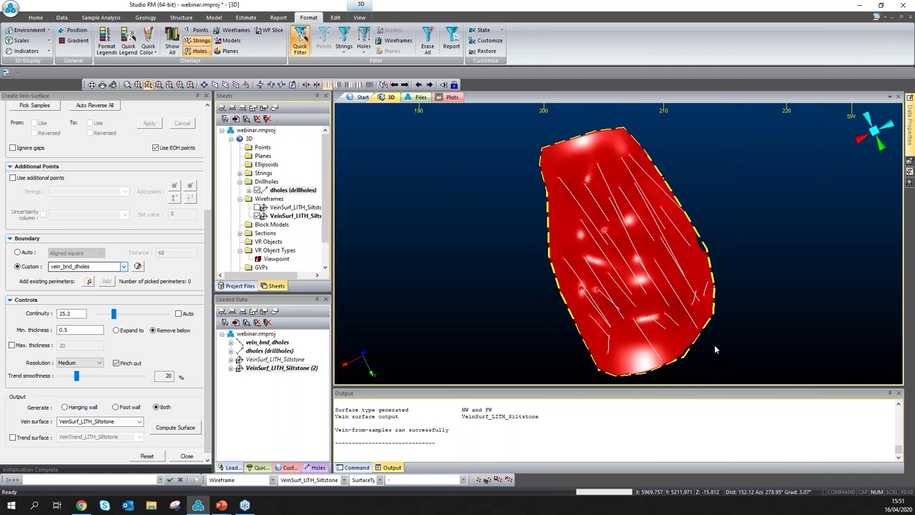
# - Define a vertical north-south section by two points along a drillhole line, clipped and viewed face-on, with the new Siltstone surface as a wireframe slice
pyautogui.moveTo(715, 350); pyautogui.dragTo(578, 306)
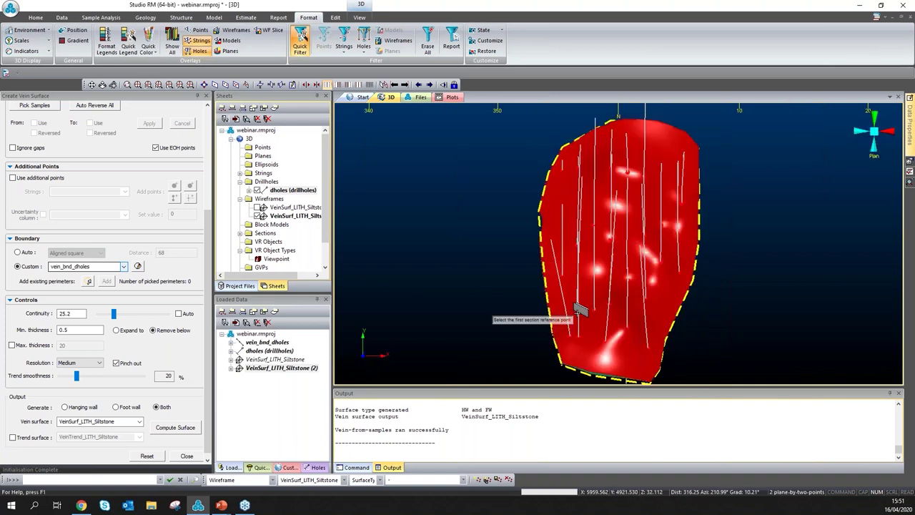
pyautogui.click(458, 282)
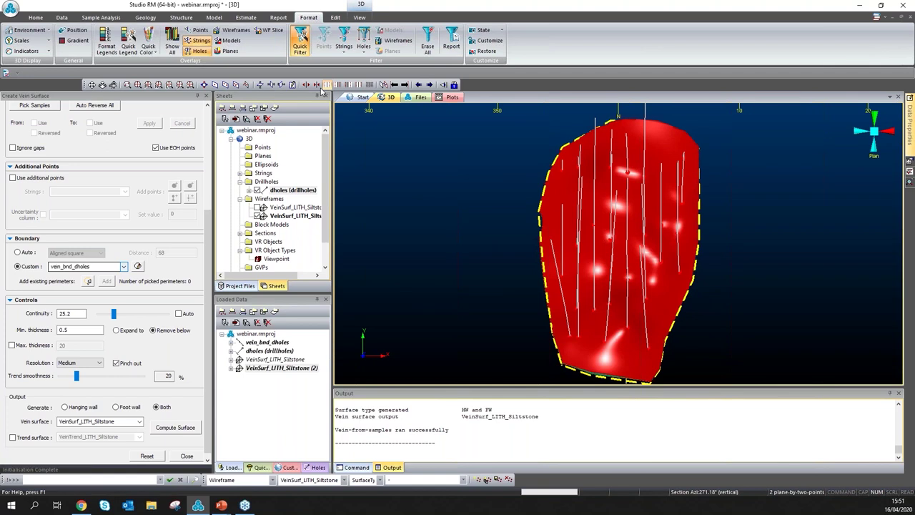
pyautogui.click(453, 84)
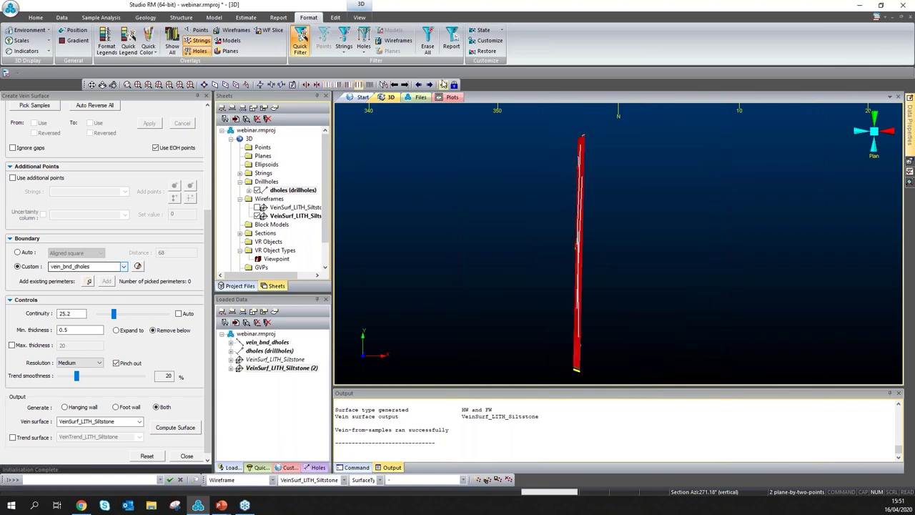
pyautogui.click(443, 84)
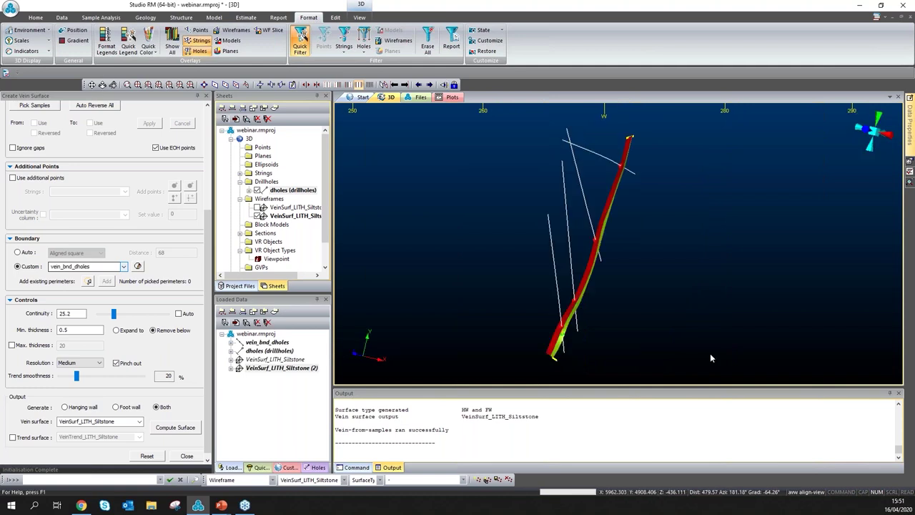
pyautogui.click(270, 31)
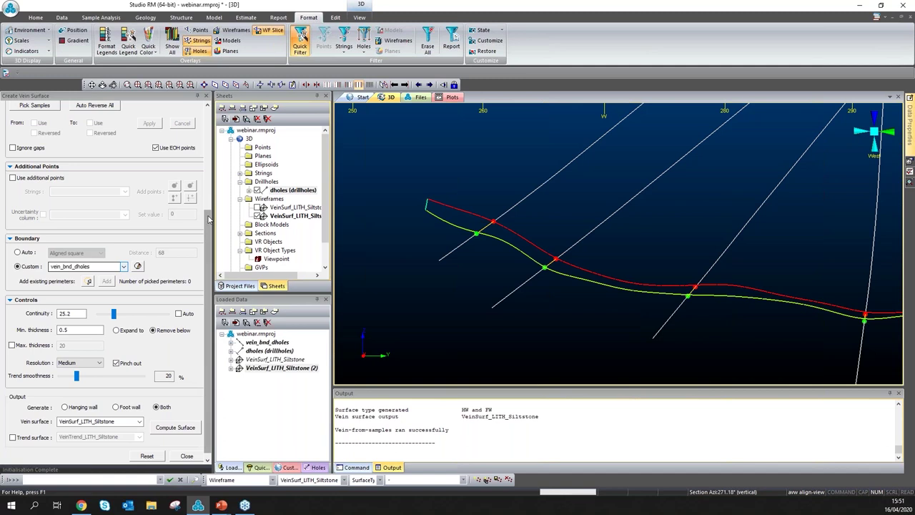
# - Exclude the From point of the Siltstone sample in the section's second drillhole from the southern end and apply the edit
pyautogui.scroll(4, 114, 229)
pyautogui.click(33, 238)
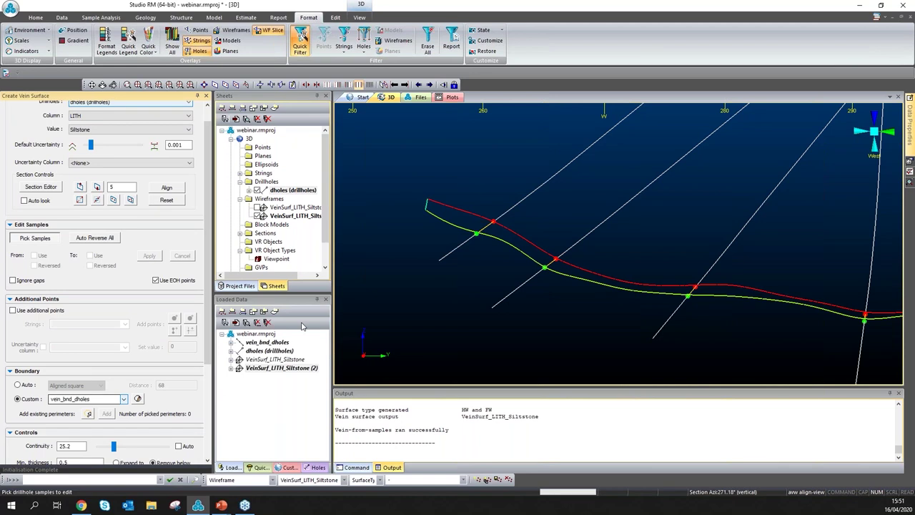
pyautogui.click(551, 266)
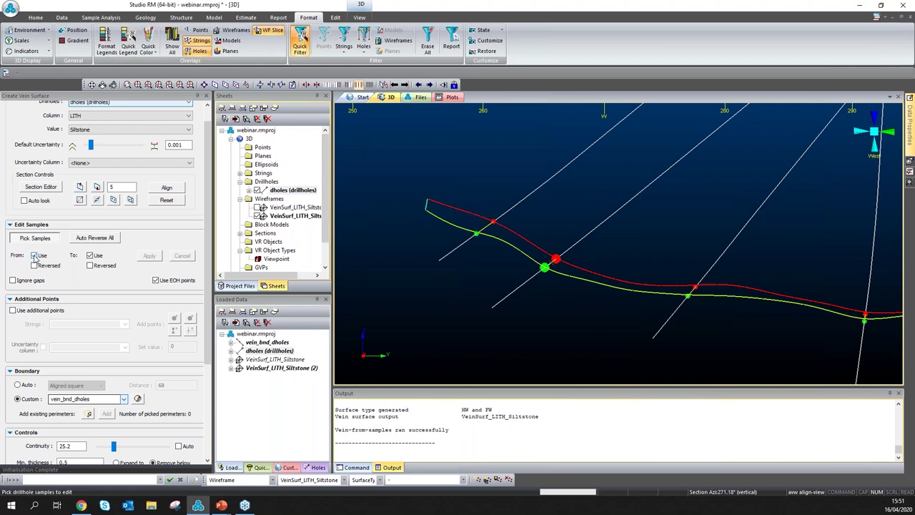
pyautogui.click(33, 256)
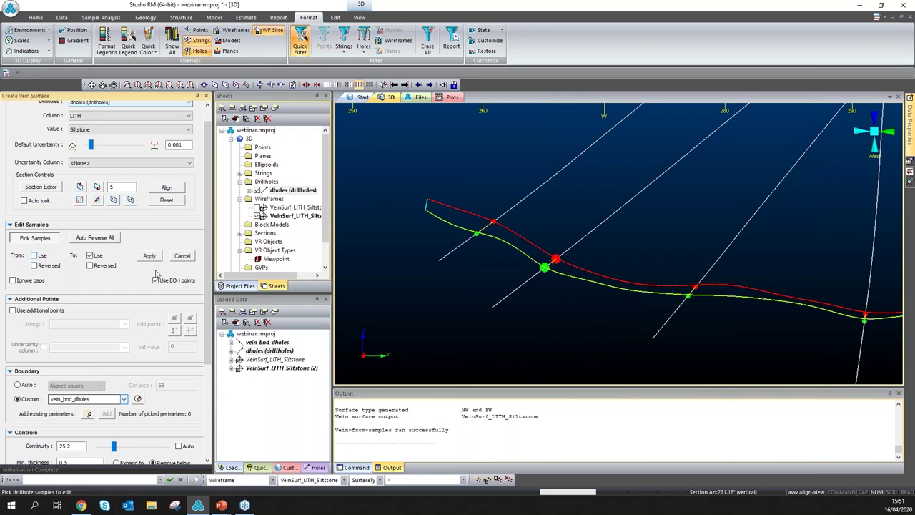
pyautogui.click(148, 256)
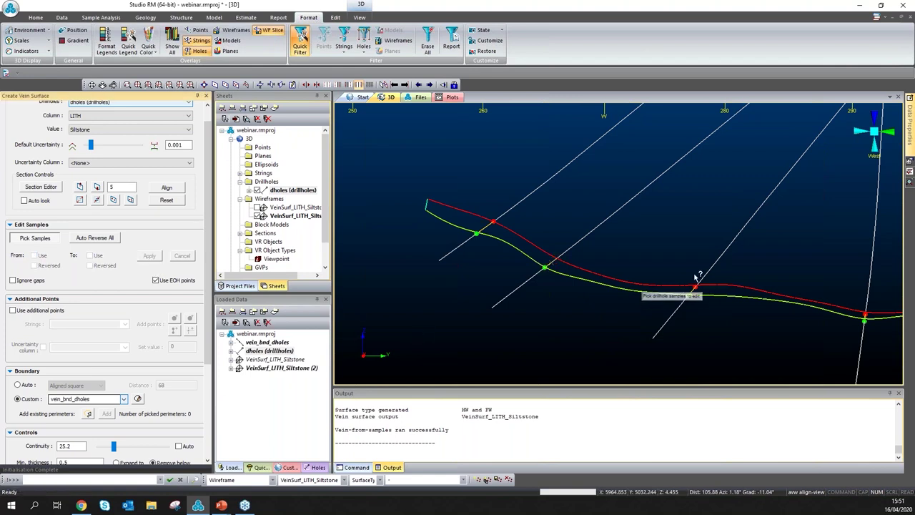
pyautogui.scroll(1, 556, 258)
pyautogui.scroll(3, 556, 258)
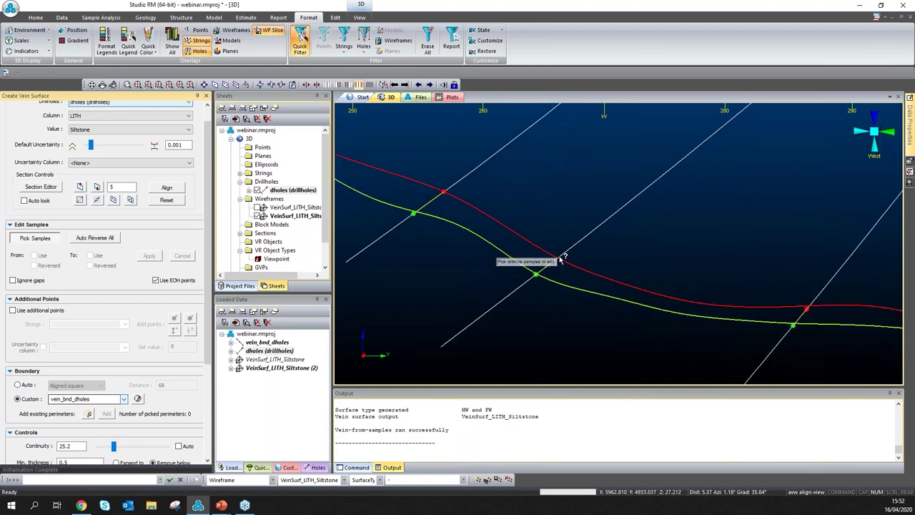
# - Recompute the Siltstone hanging wall and footwall surface from the edited samples, within the custom vein_bnd_dholes boundary
pyautogui.scroll(-1, 591, 277)
pyautogui.scroll(-2, 591, 278)
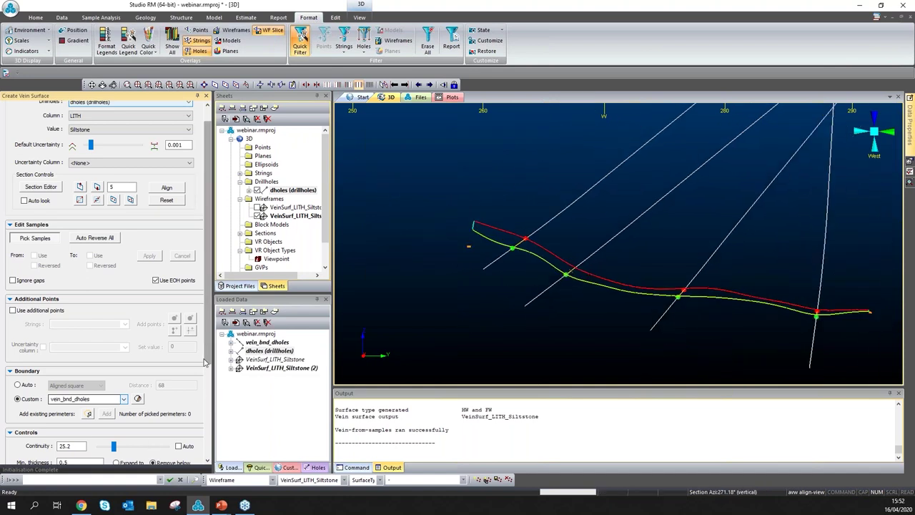
pyautogui.scroll(-5, 204, 363)
pyautogui.click(180, 430)
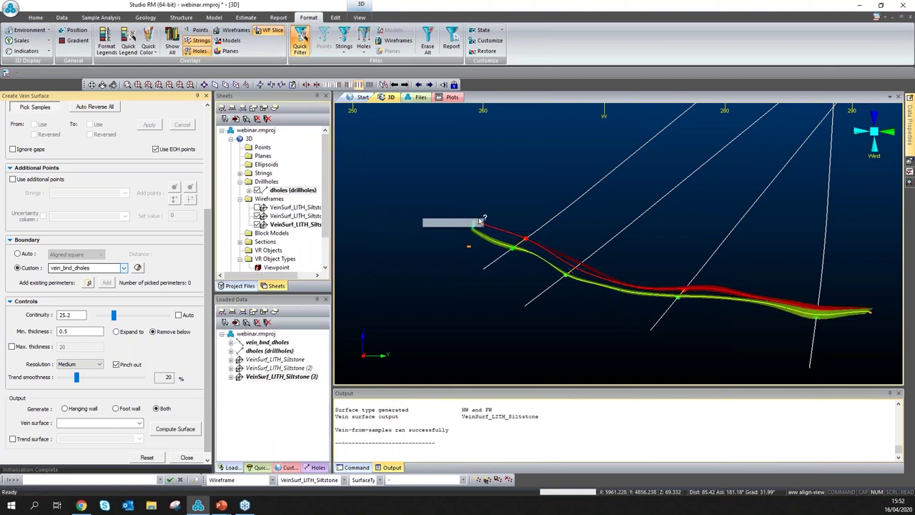
# - Hide the earlier surface VeinSurf_LITH_Siltstone (2) and display the recomputed one as a slice around the edited sample
pyautogui.click(257, 215)
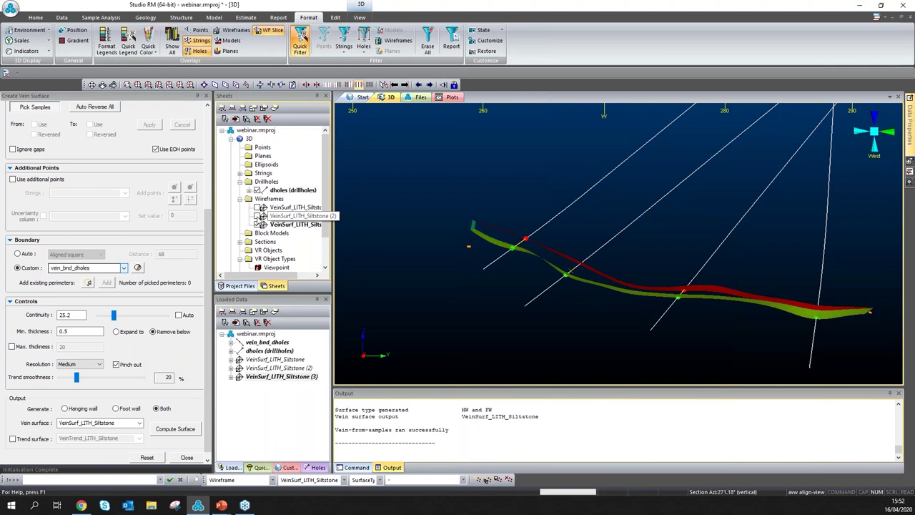
pyautogui.click(265, 33)
pyautogui.scroll(5, 615, 297)
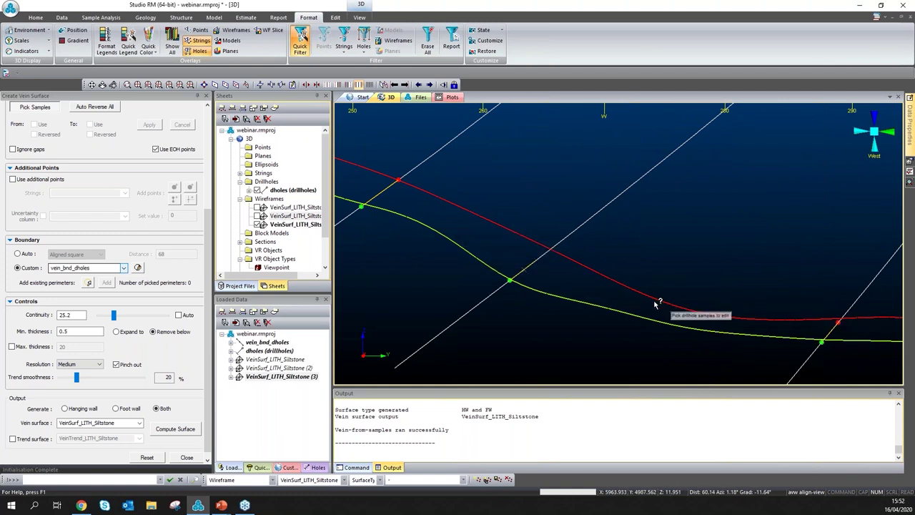
pyautogui.scroll(-5, 541, 247)
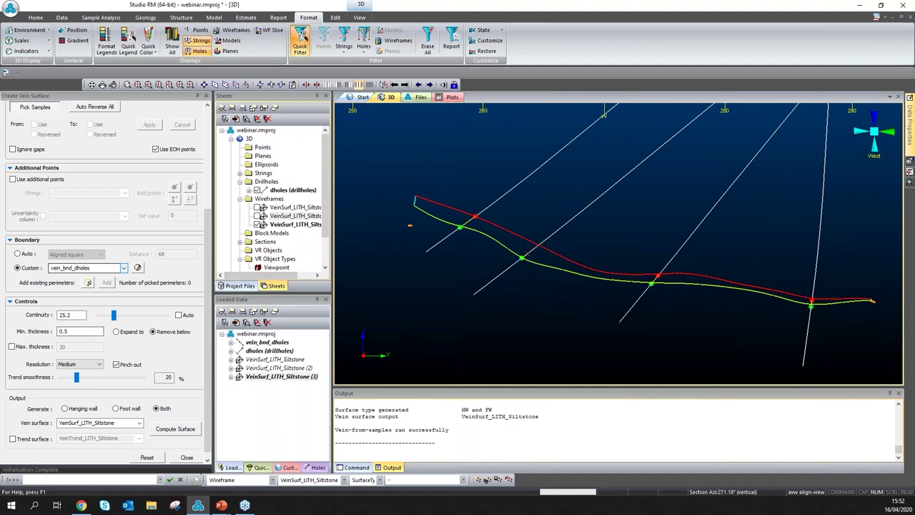
pyautogui.scroll(-1, 211, 265)
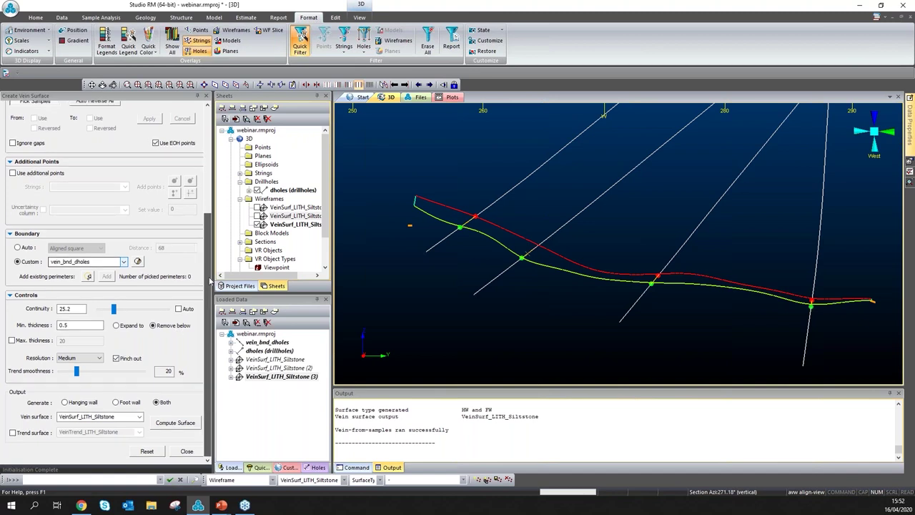
# - Close the vein surface tool and unload the drillholes, the boundary string and all three Siltstone vein surfaces
pyautogui.click(187, 453)
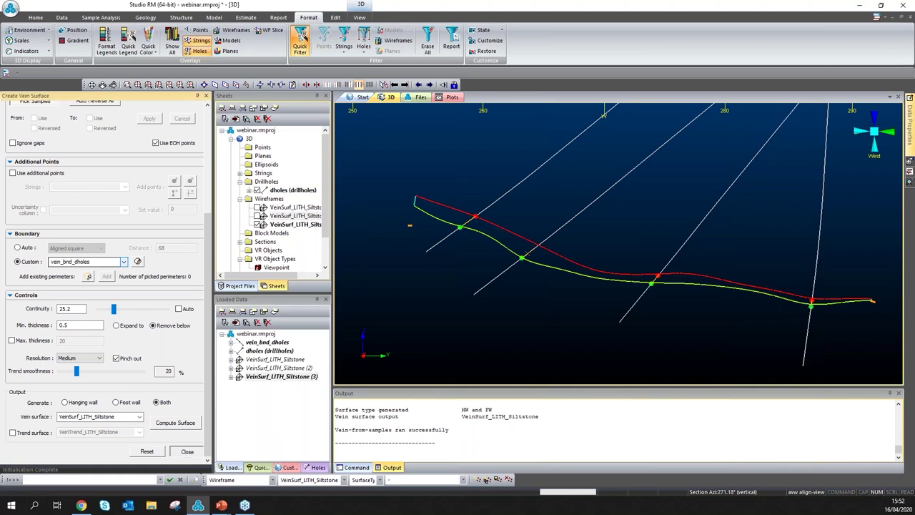
pyautogui.click(42, 322)
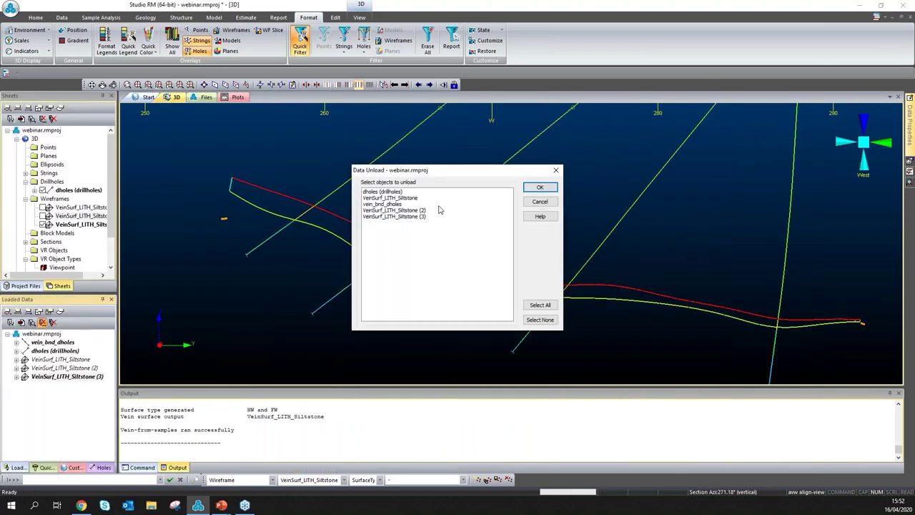
pyautogui.click(386, 217)
pyautogui.click(390, 192)
pyautogui.click(392, 215)
pyautogui.click(399, 193)
pyautogui.keyDown('shift'); pyautogui.click(402, 216); pyautogui.keyUp('shift')
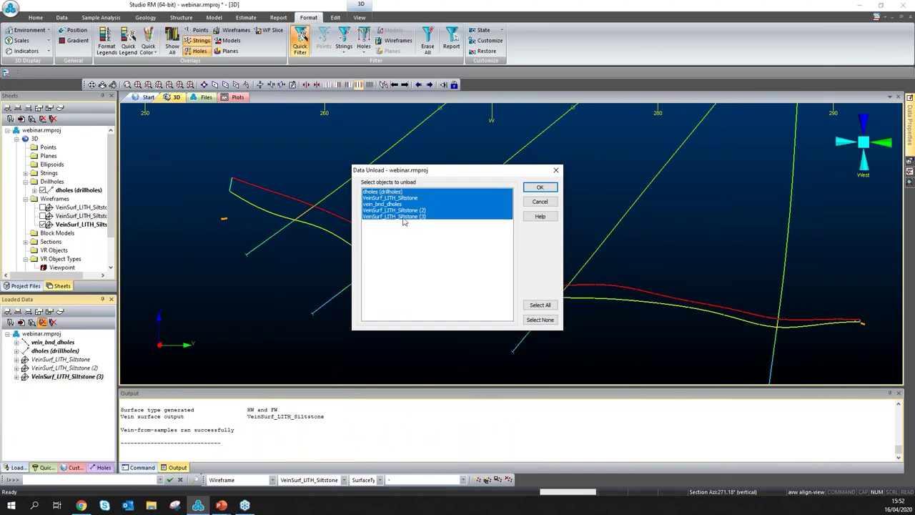
pyautogui.click(551, 189)
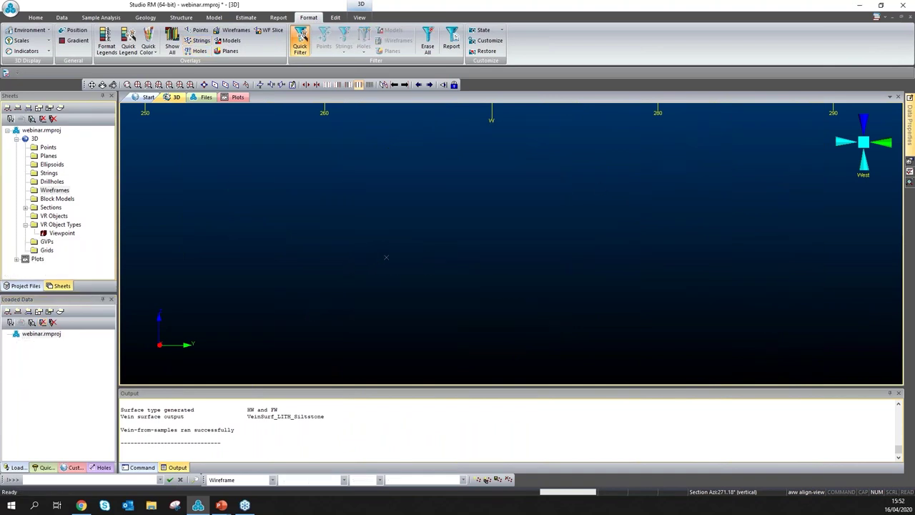
pyautogui.hotkey('alt', 'Tab')
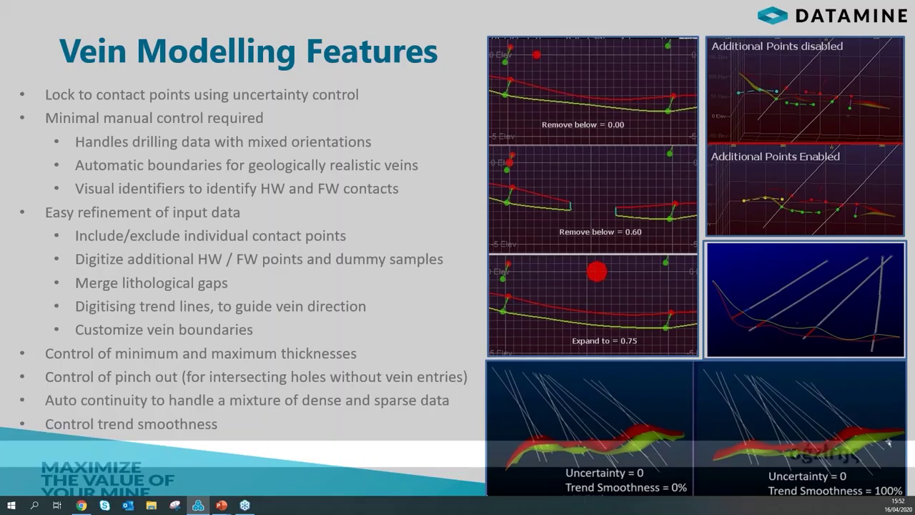
pyautogui.hotkey('alt', 'Tab')
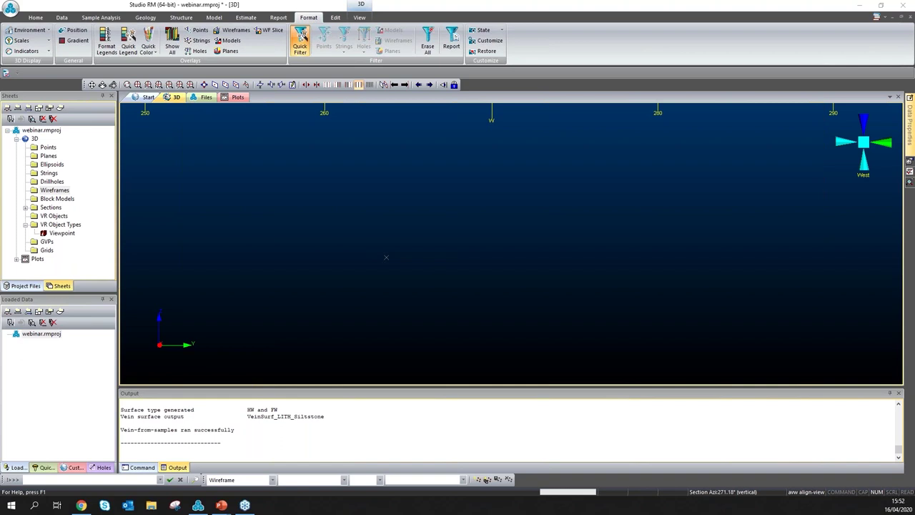
pyautogui.hotkey('alt', 'Tab')
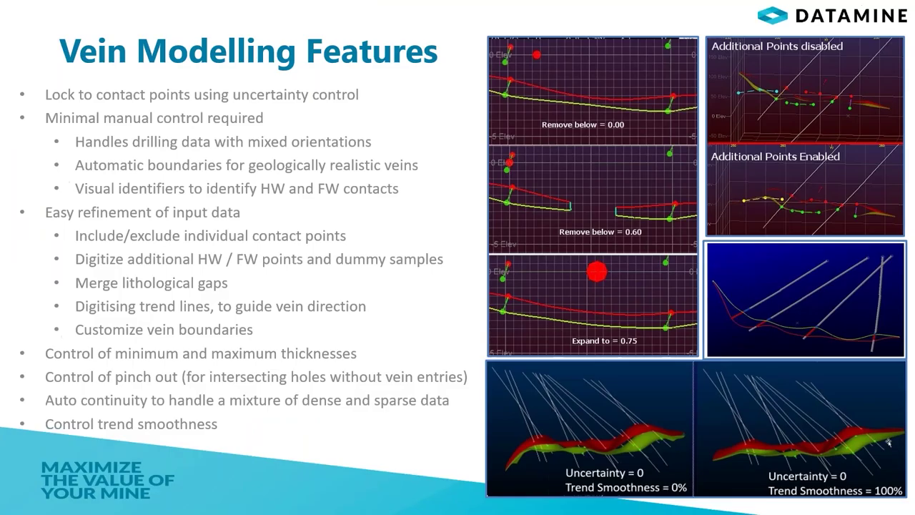
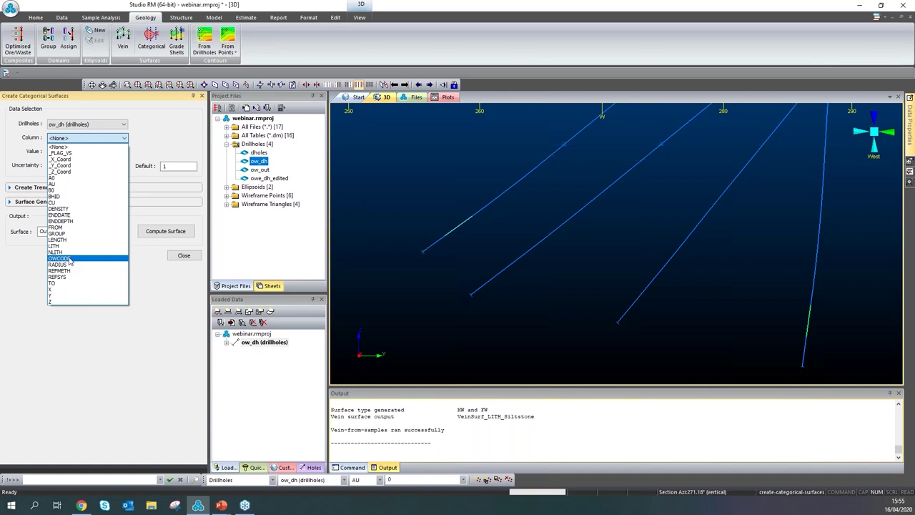
# - Set the categorical surface input for the ow_dh drillholes to column OWCODE with value 1
pyautogui.click(69, 258)
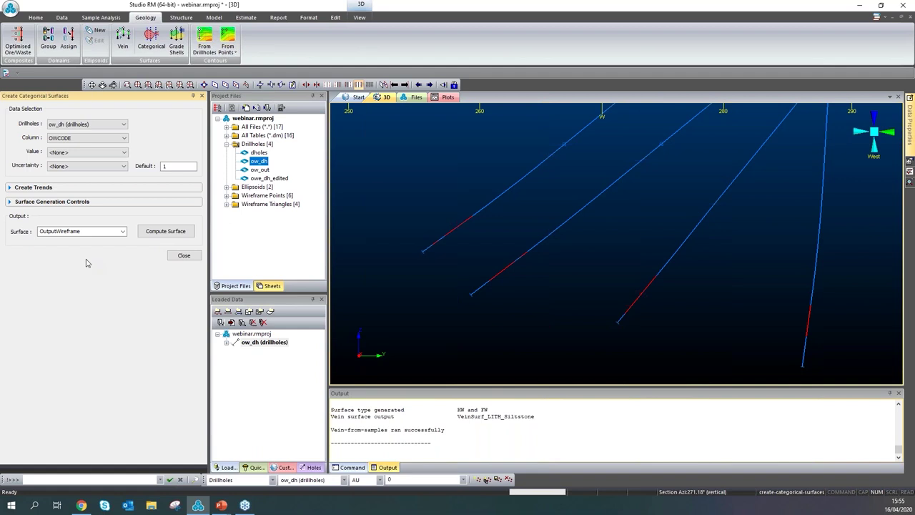
pyautogui.click(56, 153)
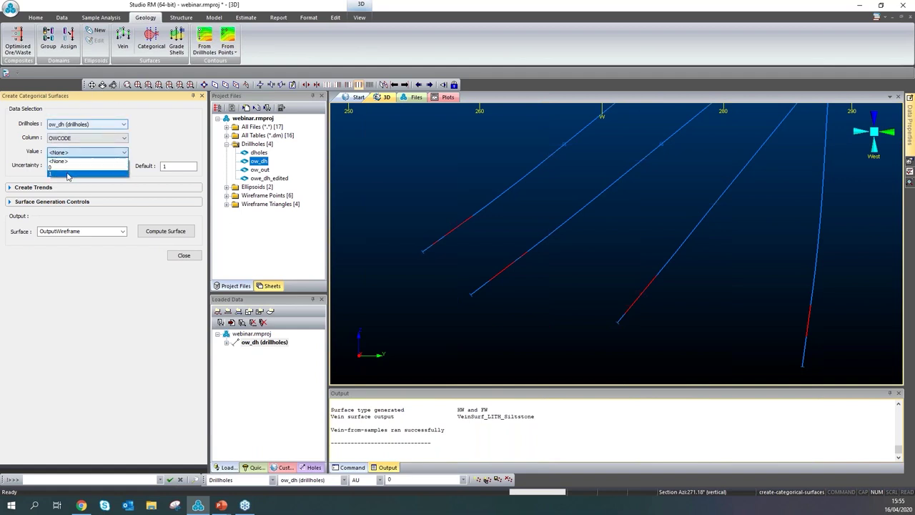
pyautogui.click(65, 175)
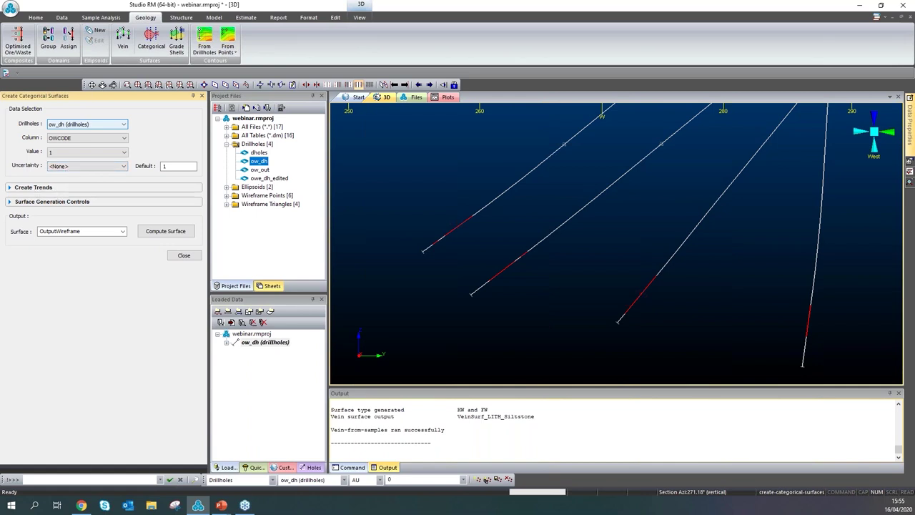
pyautogui.hotkey('alt', 'Tab')
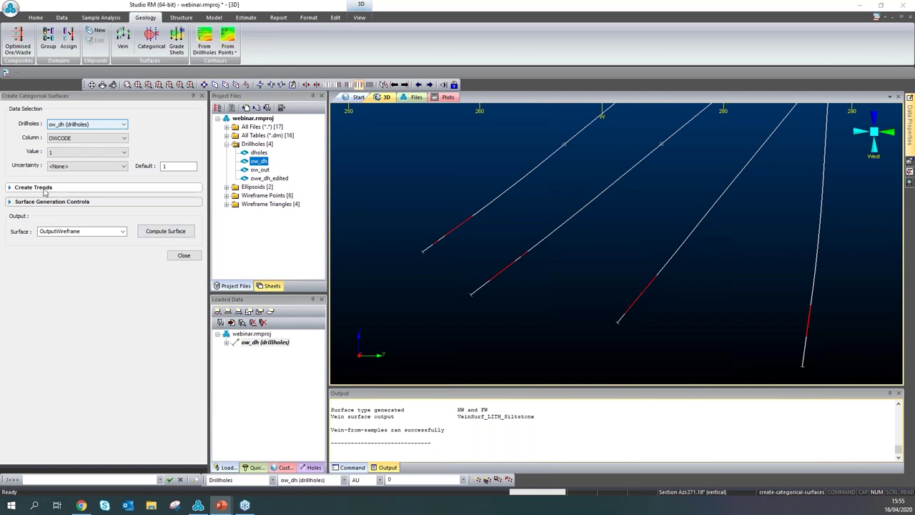
# - Expand the trend creation settings and turn off section clipping to show all ow_dh drillholes in an oblique 3D view
pyautogui.click(11, 187)
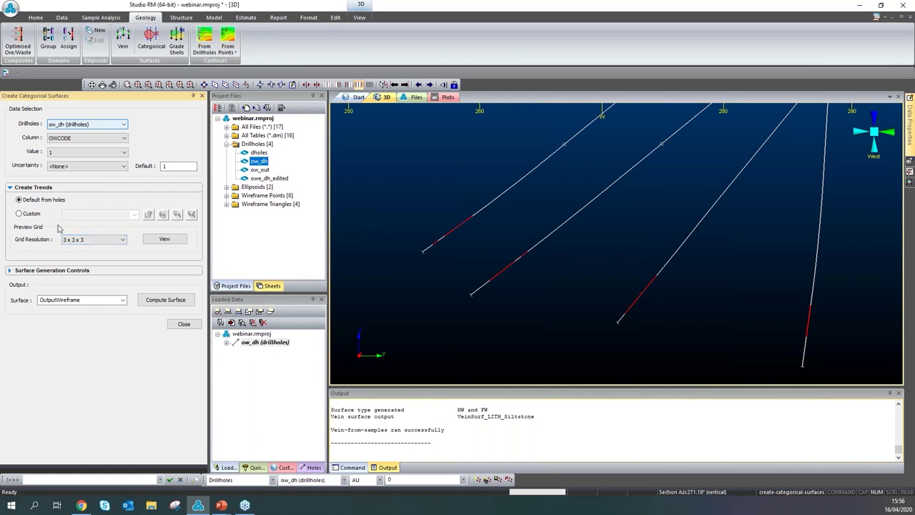
pyautogui.moveTo(570, 314); pyautogui.dragTo(584, 281)
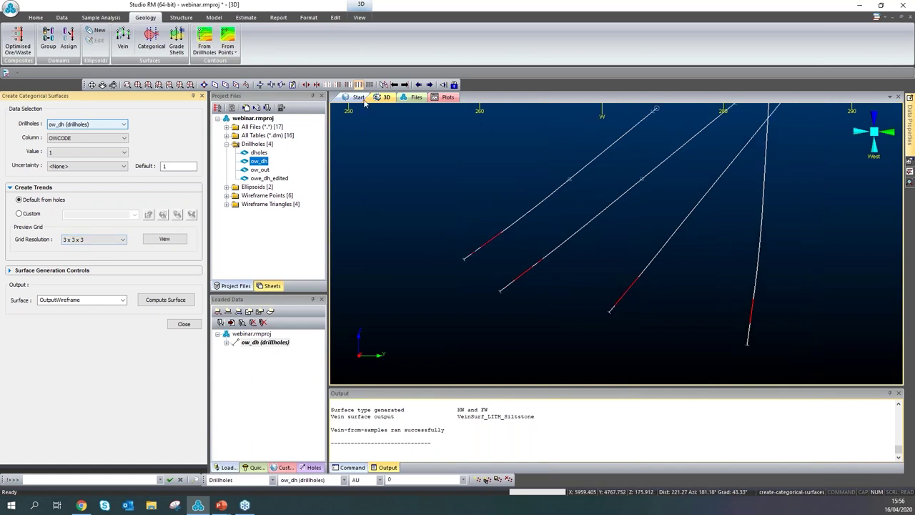
pyautogui.click(335, 85)
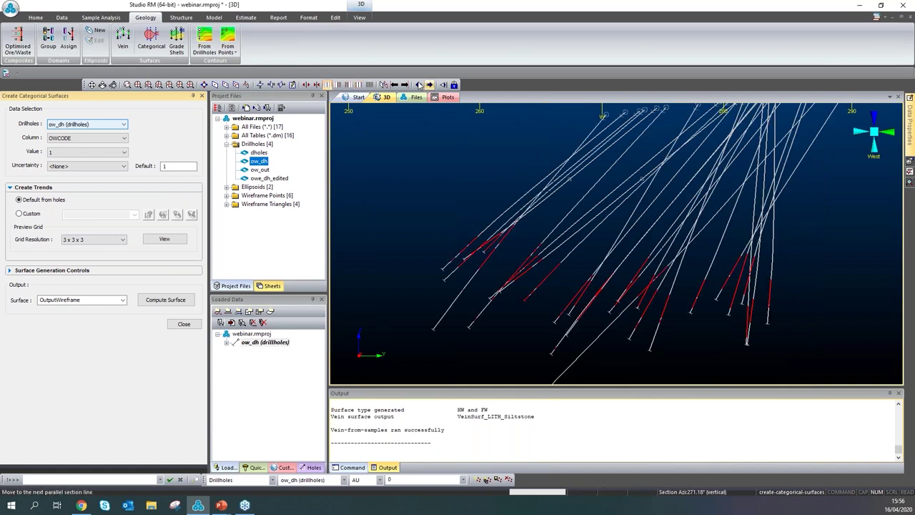
pyautogui.click(260, 84)
pyautogui.moveTo(639, 262); pyautogui.dragTo(571, 261)
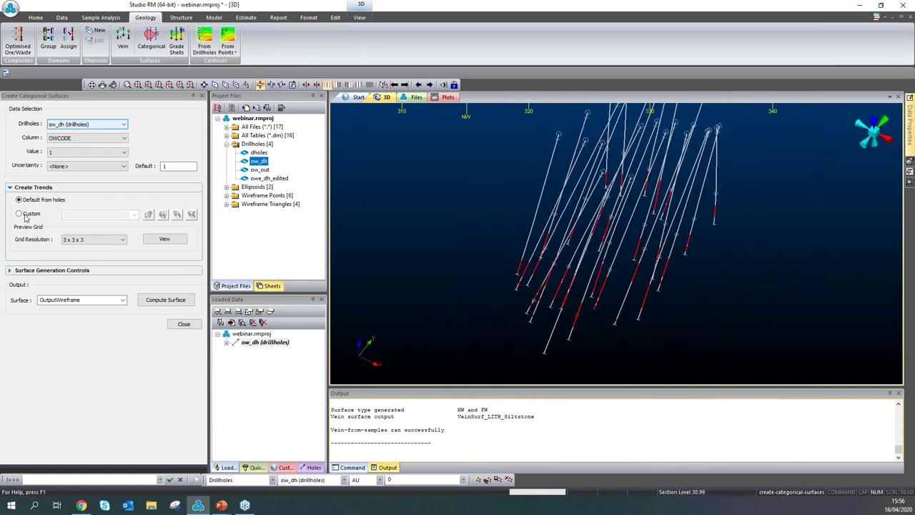
# - Switch to custom trends and create a trend ellipsoid from the OWCODE 1 samples in the south-western drillholes
pyautogui.click(20, 214)
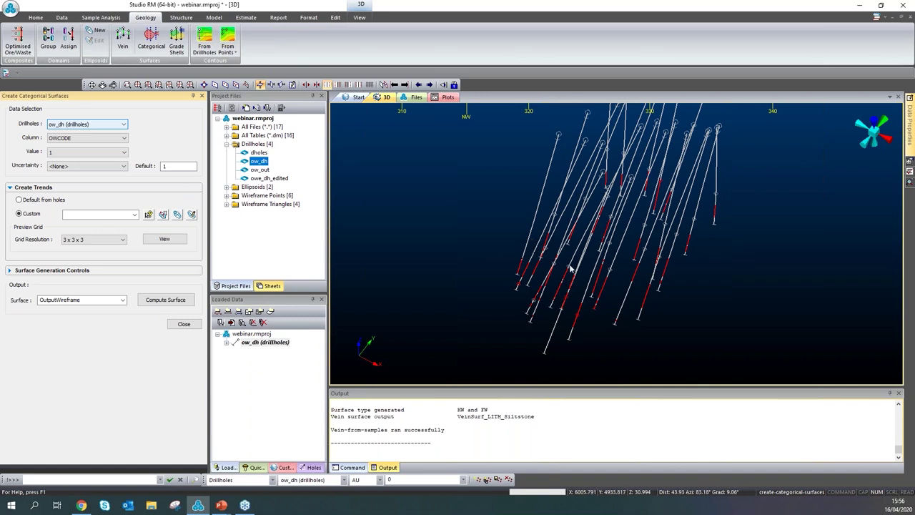
pyautogui.moveTo(540, 274); pyautogui.dragTo(593, 290)
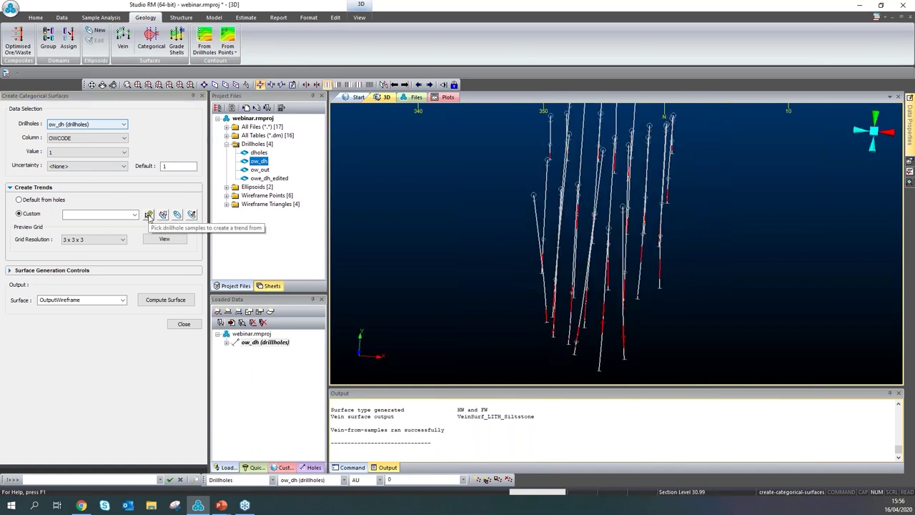
pyautogui.click(149, 215)
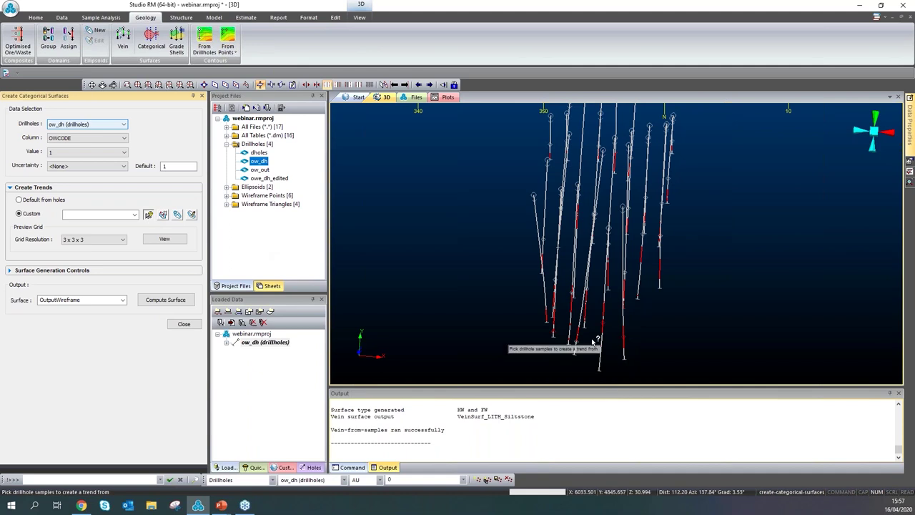
pyautogui.moveTo(563, 303); pyautogui.dragTo(621, 363)
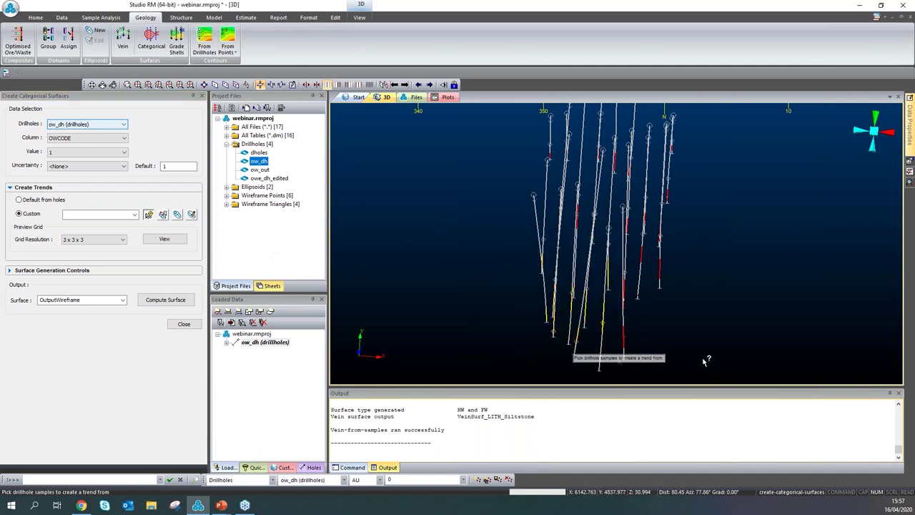
pyautogui.moveTo(711, 345); pyautogui.dragTo(629, 323, button='middle')
pyautogui.moveTo(712, 336); pyautogui.dragTo(653, 319, button='middle')
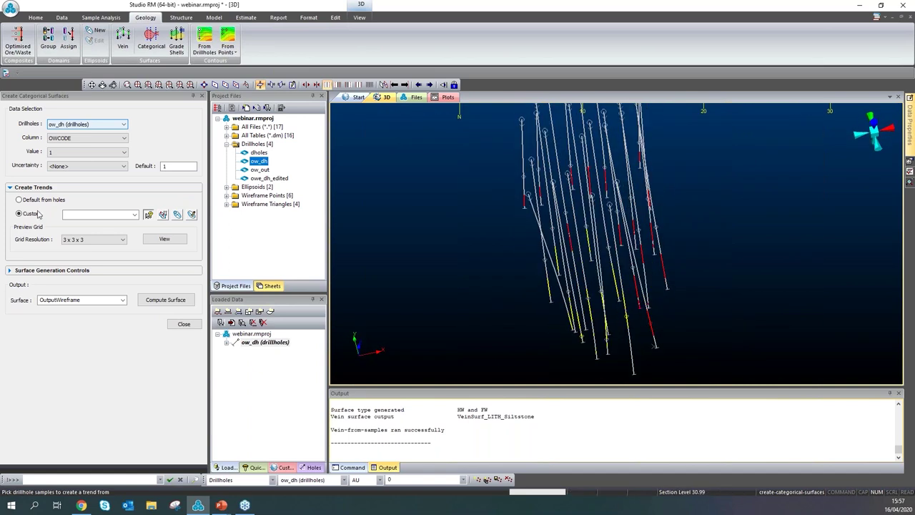
pyautogui.click(163, 214)
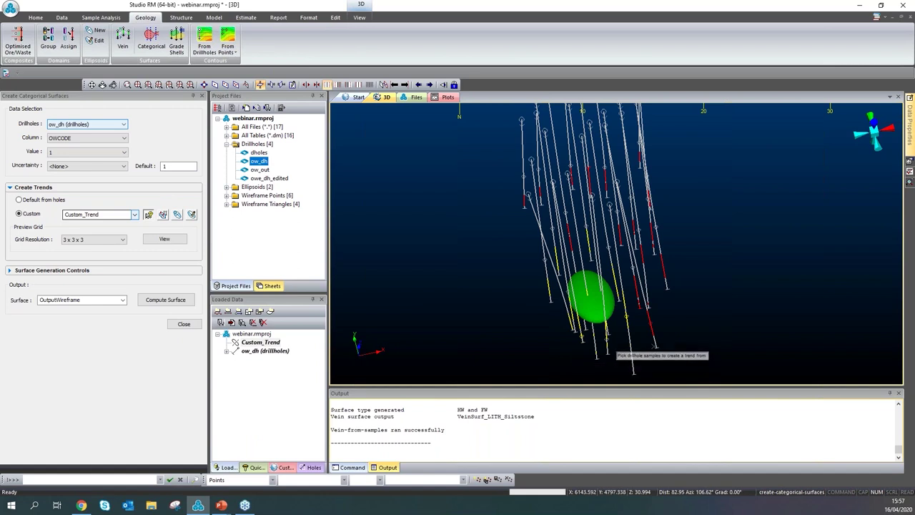
# - Add a second custom trend ellipsoid from the samples in the eastern drillholes, seen in plan
pyautogui.moveTo(651, 286); pyautogui.dragTo(707, 343, button='middle')
pyautogui.moveTo(582, 161); pyautogui.dragTo(726, 348)
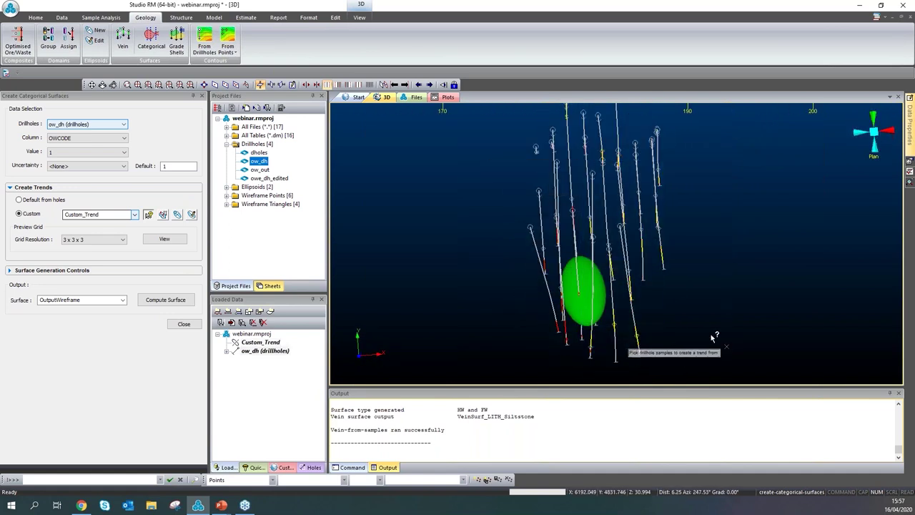
pyautogui.click(163, 216)
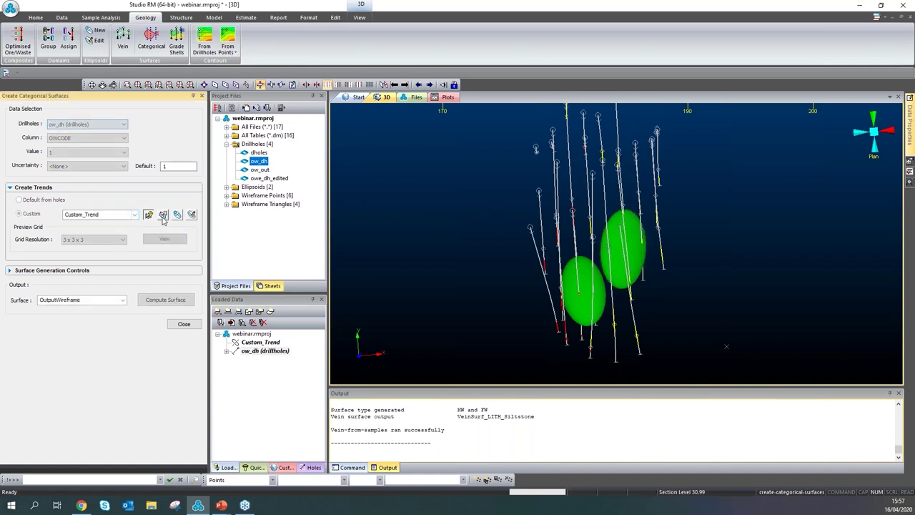
# - Add a third custom trend ellipsoid from the samples in the northern part of the drillhole group
pyautogui.moveTo(729, 350); pyautogui.dragTo(717, 331, button='middle')
pyautogui.scroll(-3, 536, 143)
pyautogui.moveTo(528, 125); pyautogui.dragTo(611, 215)
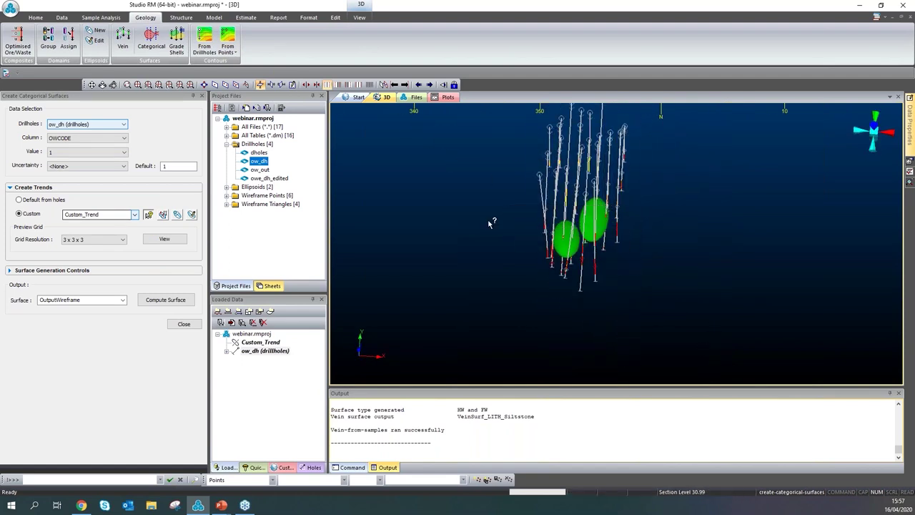
pyautogui.click(163, 215)
pyautogui.moveTo(666, 215); pyautogui.dragTo(711, 290, button='middle')
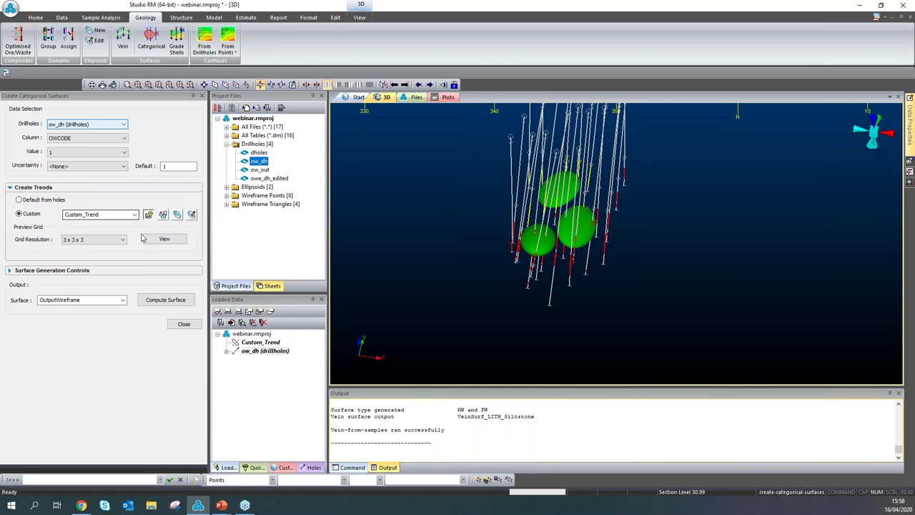
# - Load the visualizetrendgrid ellipsoids from the project files into the 3D view and inspect them around the drillholes from the side
pyautogui.click(227, 187)
pyautogui.moveTo(268, 208); pyautogui.dragTo(411, 258)
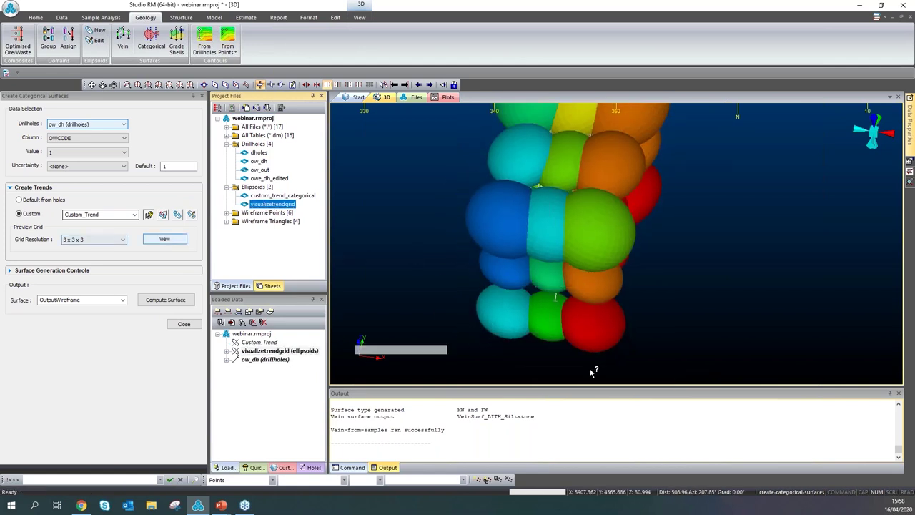
pyautogui.moveTo(693, 365); pyautogui.dragTo(609, 295)
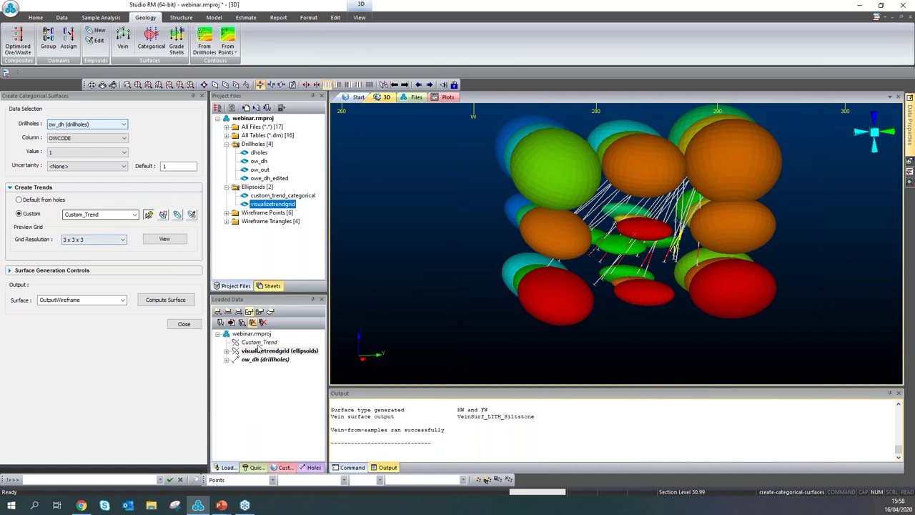
# - Unload the visualizetrendgrid ellipsoids from the project data
pyautogui.click(252, 322)
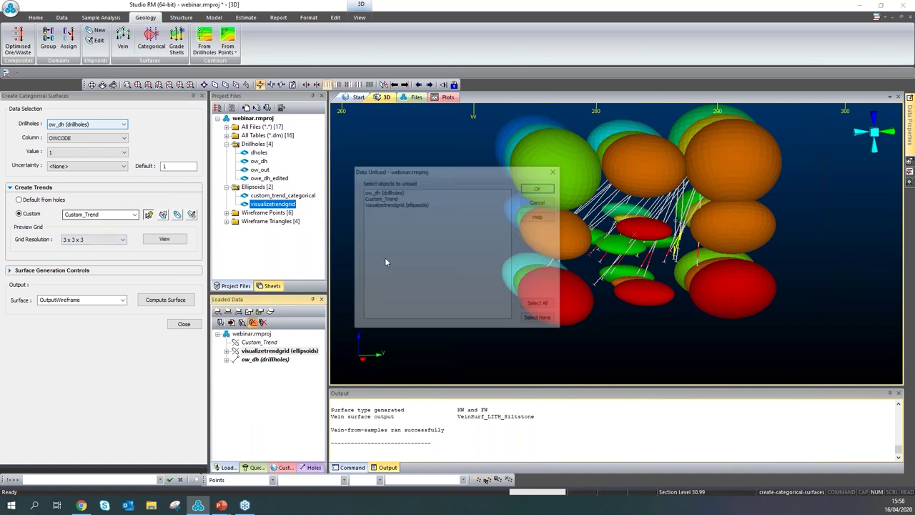
pyautogui.click(391, 204)
pyautogui.click(539, 188)
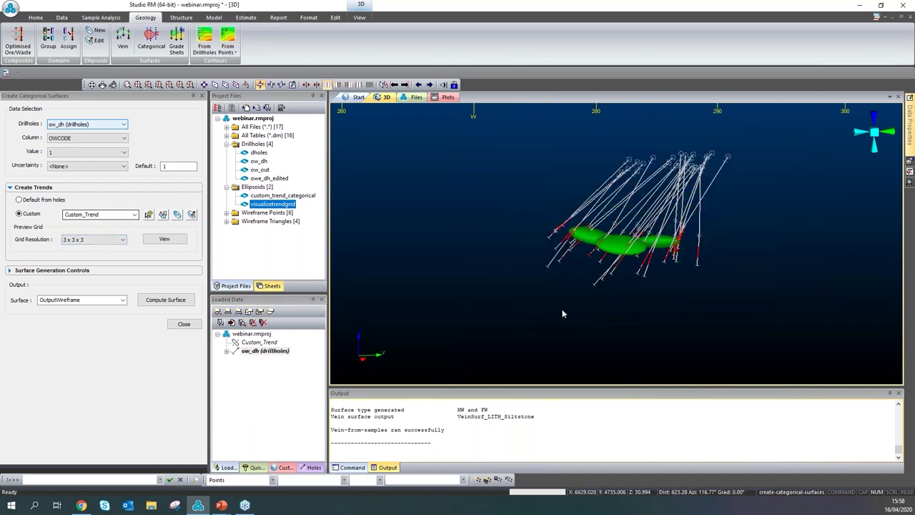
# - Show the surface generation controls and review the available resolution options without changing the current one
pyautogui.click(9, 271)
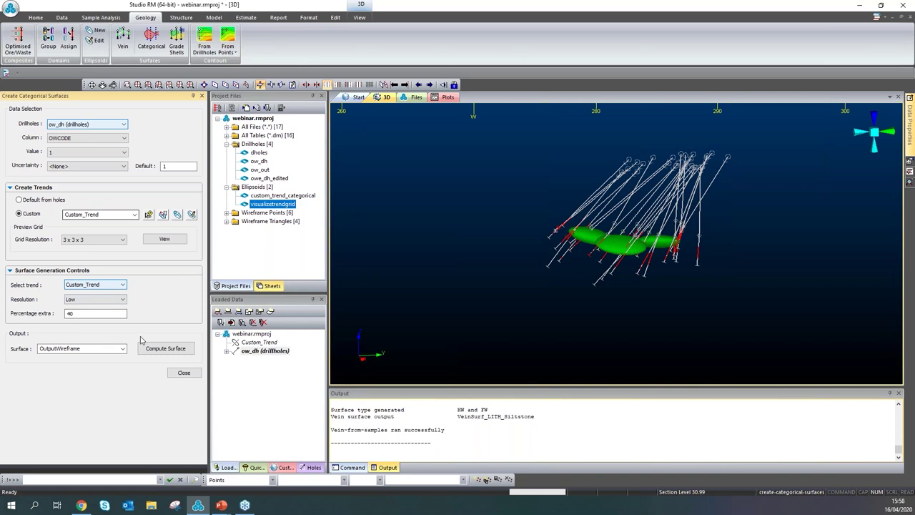
pyautogui.click(82, 301)
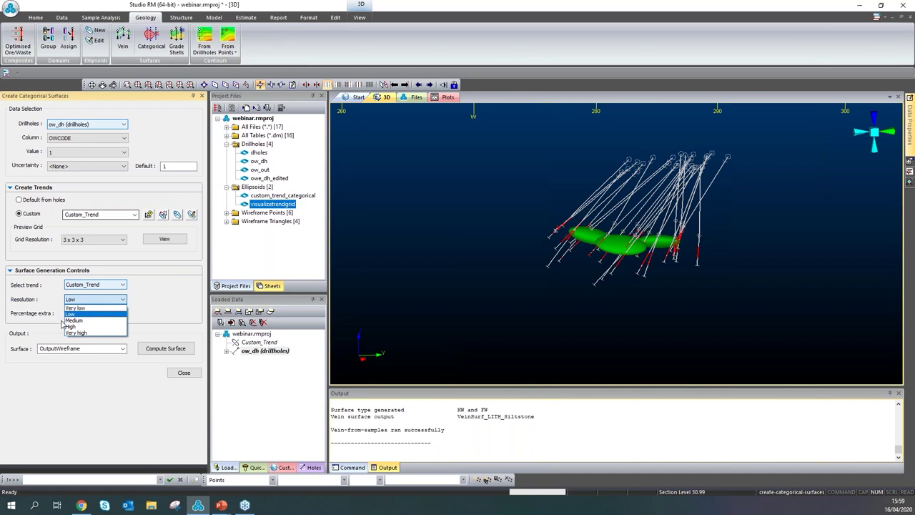
pyautogui.click(33, 318)
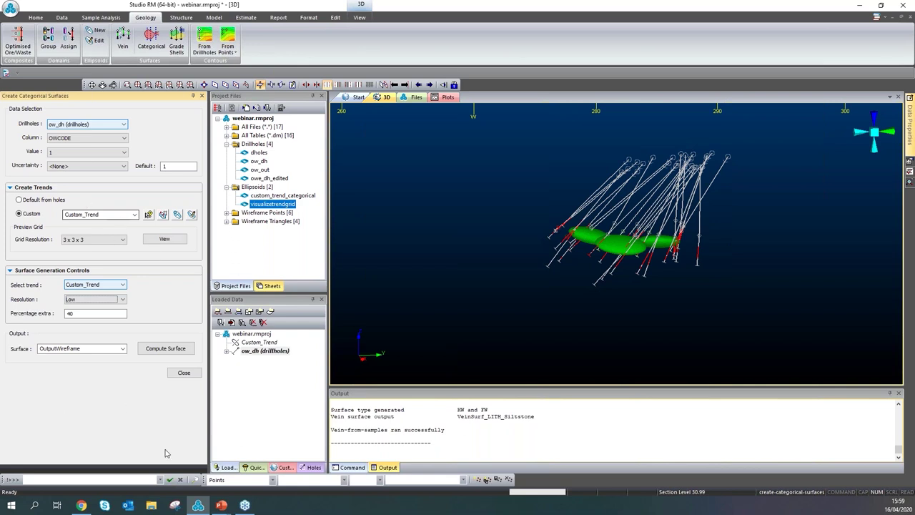
# - Unload the Custom_Trend ellipsoids and load the Categorical_tr wireframe from the project files into the 3D view
pyautogui.click(252, 322)
pyautogui.click(388, 200)
pyautogui.click(543, 185)
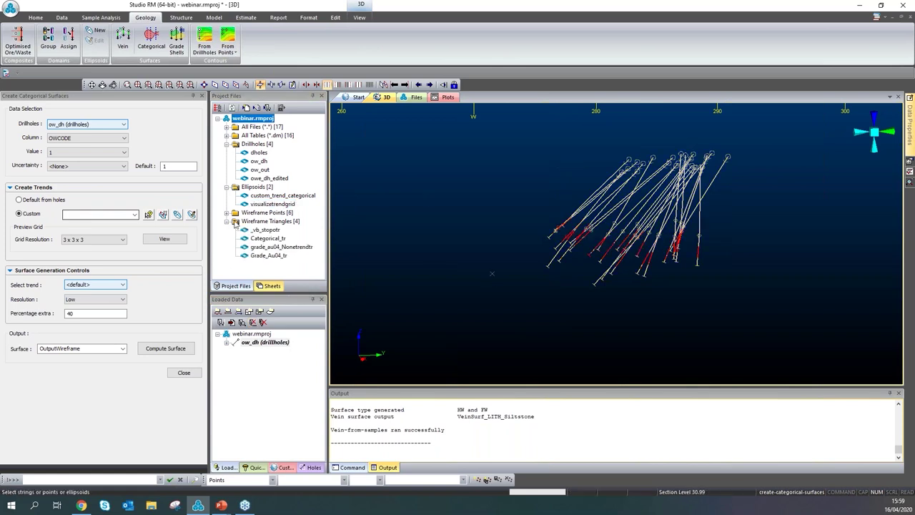
pyautogui.click(70, 152)
pyautogui.click(70, 154)
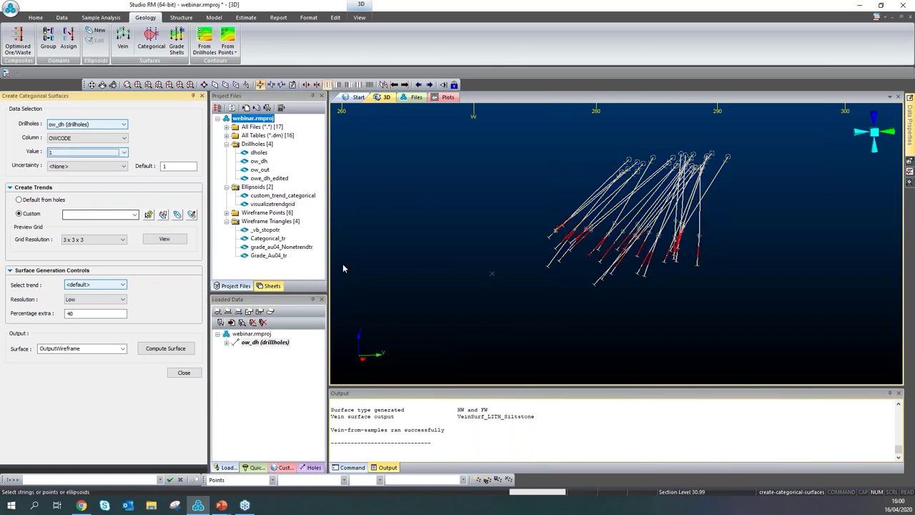
pyautogui.moveTo(269, 240); pyautogui.dragTo(674, 306)
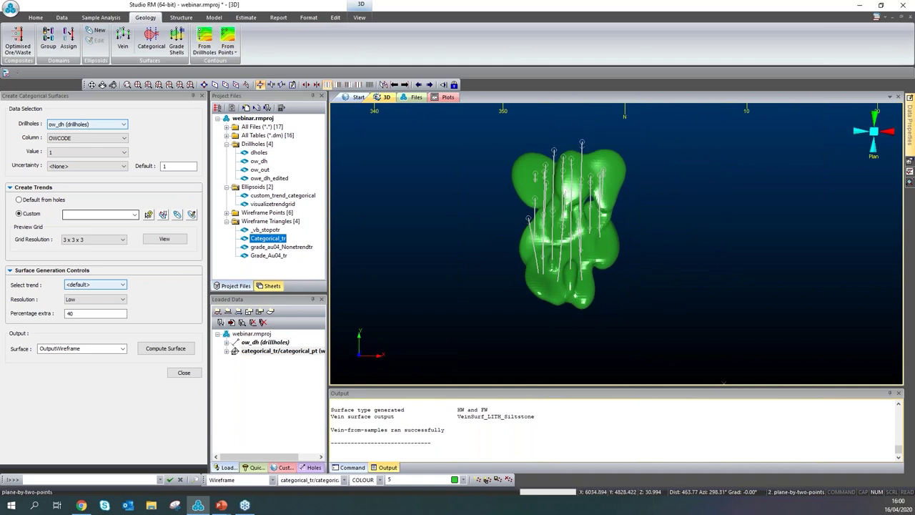
# - Define a vertical section by two points running north-south through the categorical surface and clip the data in front of it
pyautogui.click(546, 263)
pyautogui.click(547, 173)
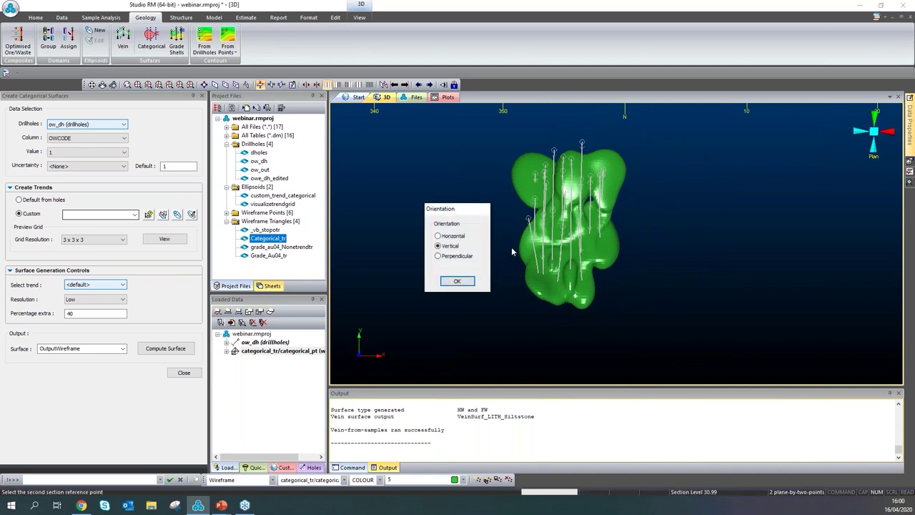
pyautogui.click(457, 281)
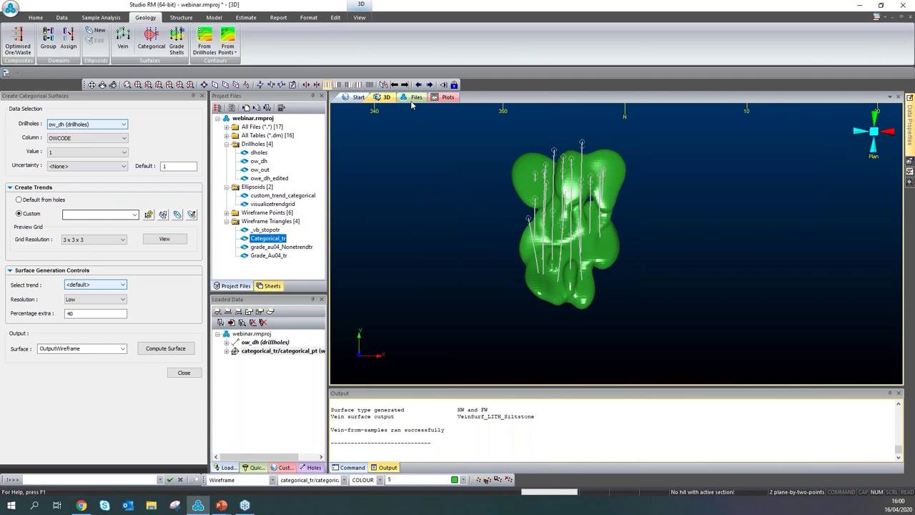
pyautogui.click(340, 85)
pyautogui.moveTo(656, 327); pyautogui.dragTo(543, 286)
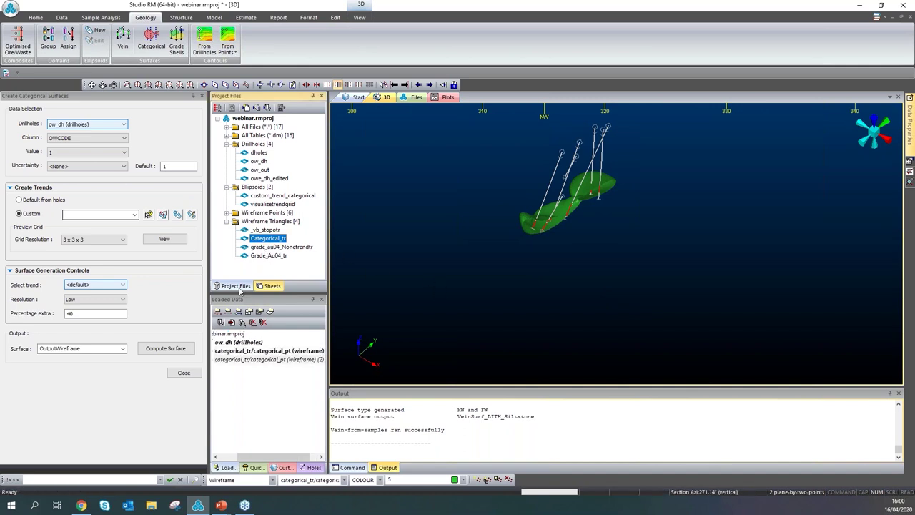
# - Apply Intersection shading to the categorical_tr/categorical_pt (wireframe) (2) overlay and check the section outline against the drillholes
pyautogui.click(266, 286)
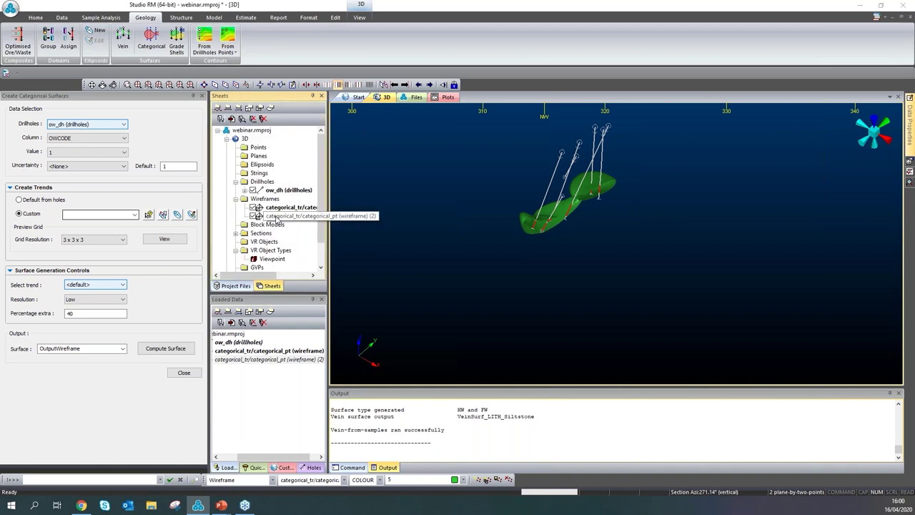
pyautogui.doubleClick(275, 216)
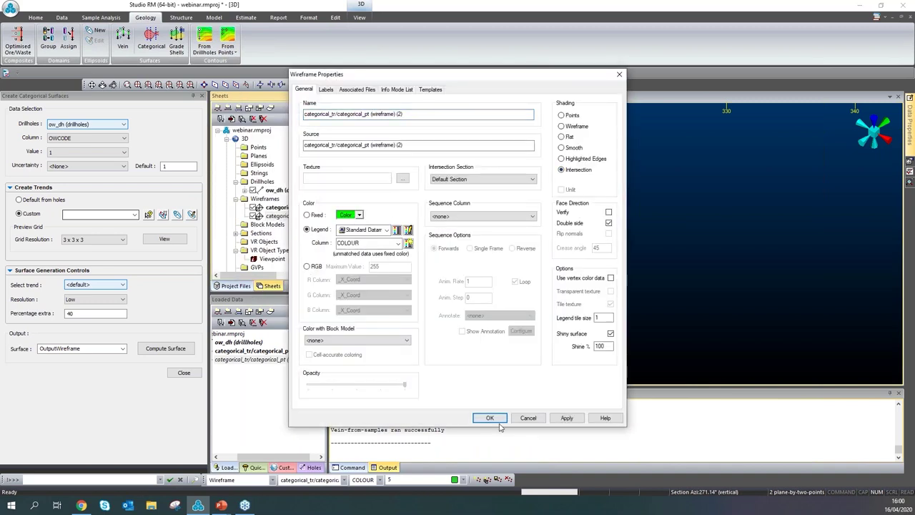
pyautogui.click(492, 420)
pyautogui.moveTo(675, 273); pyautogui.dragTo(662, 238)
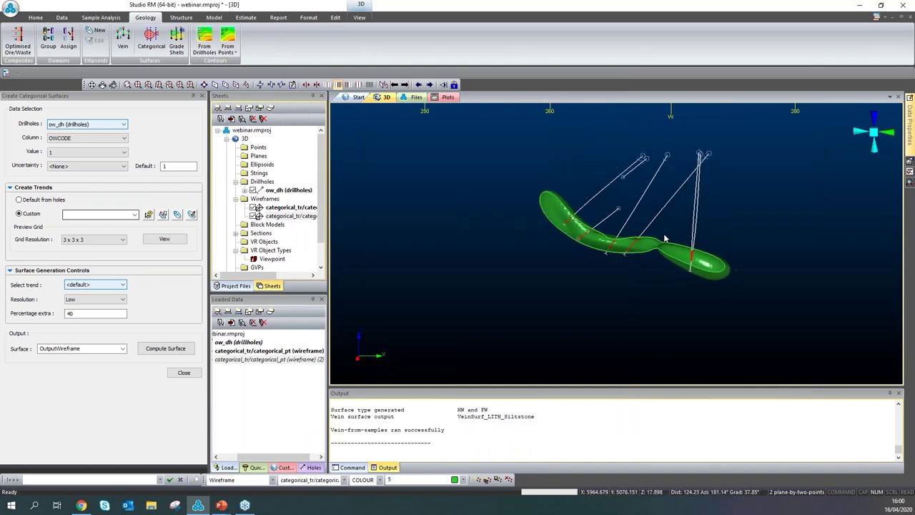
pyautogui.moveTo(765, 293); pyautogui.dragTo(758, 310)
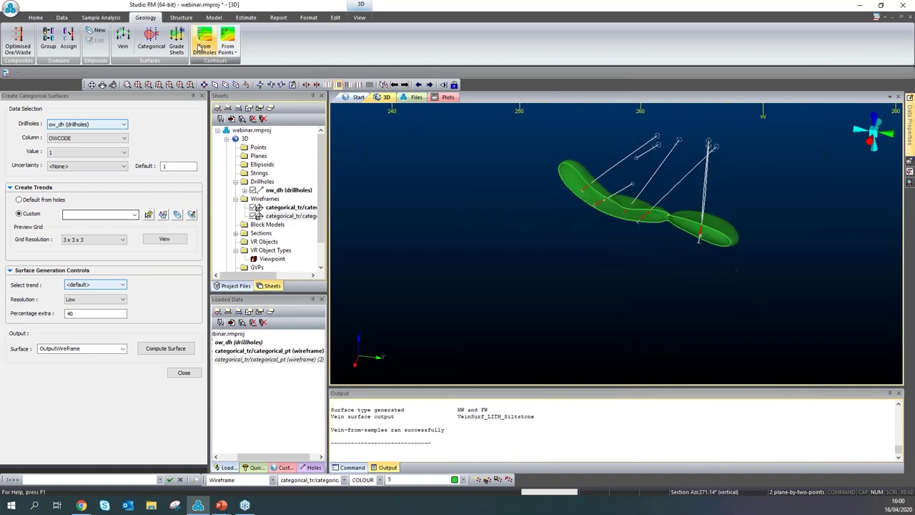
# - Enable interactive section editing and move the section plane through the categorical surface to examine its cut outline around the drillhole intercepts
pyautogui.click(341, 19)
pyautogui.click(359, 18)
pyautogui.click(228, 50)
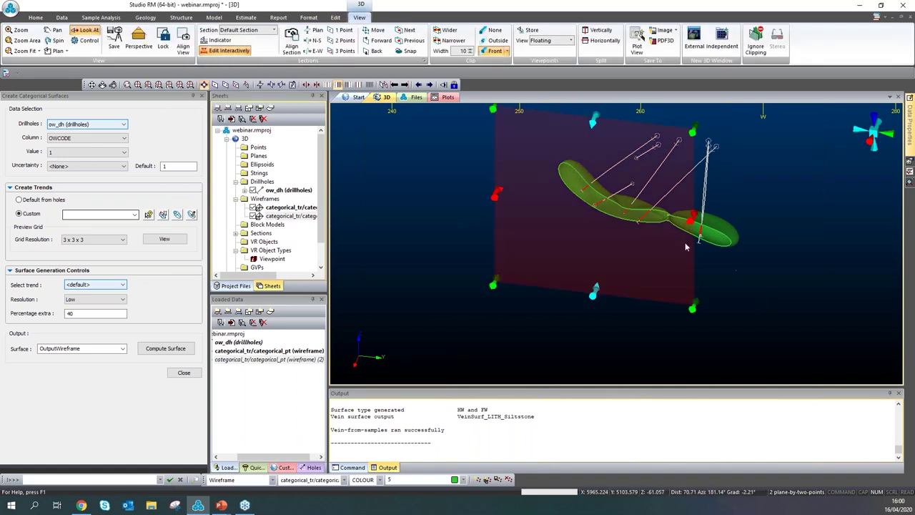
pyautogui.moveTo(659, 243); pyautogui.dragTo(641, 200)
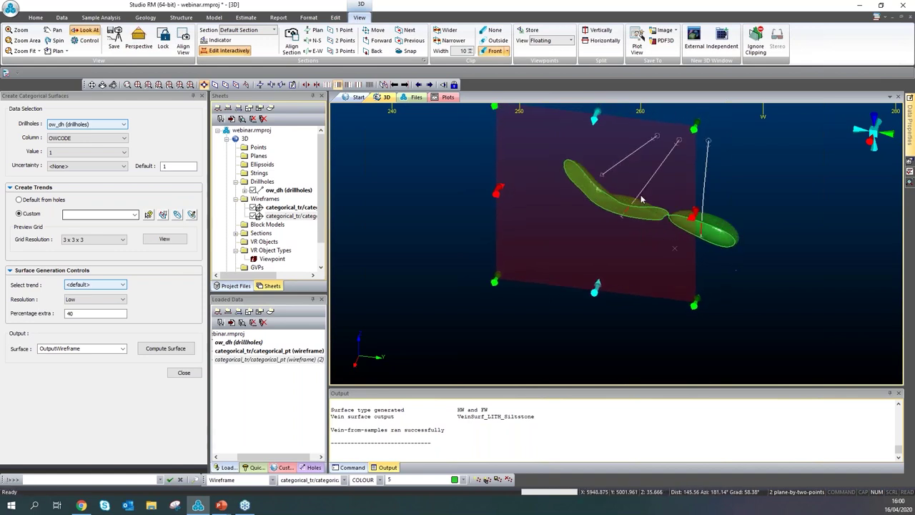
pyautogui.scroll(-1, 641, 200)
pyautogui.scroll(-1, 660, 229)
pyautogui.click(229, 50)
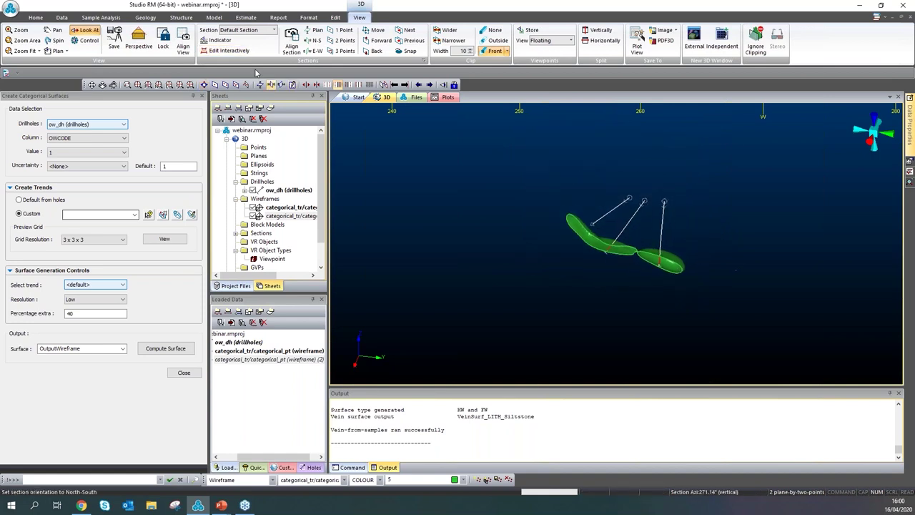
pyautogui.scroll(2, 626, 257)
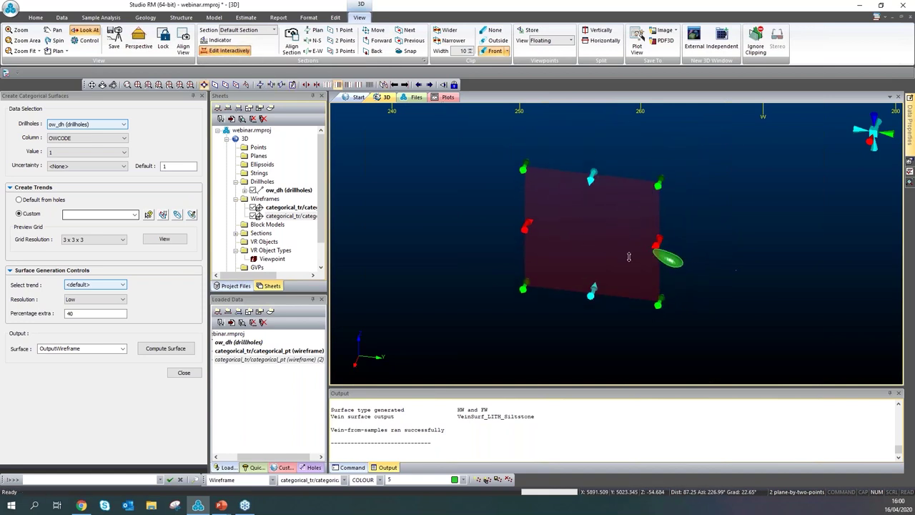
pyautogui.scroll(5, 625, 273)
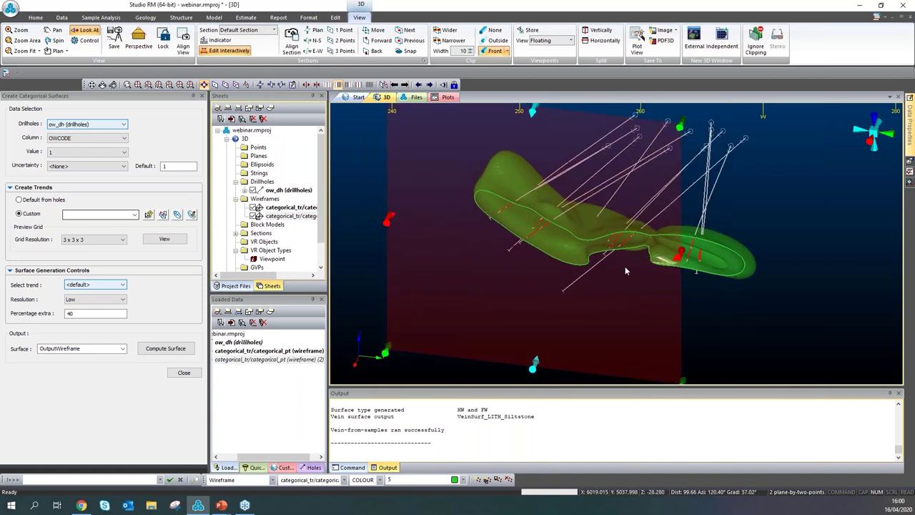
pyautogui.moveTo(606, 280); pyautogui.dragTo(534, 268)
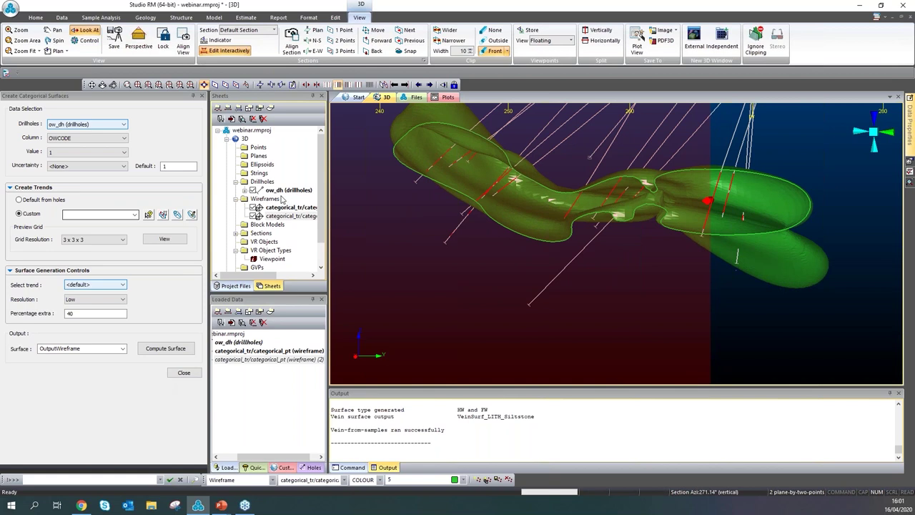
# - Close the categorical surface settings, switch to the presentation and advance to the Grade Shell Generation slide
pyautogui.click(183, 373)
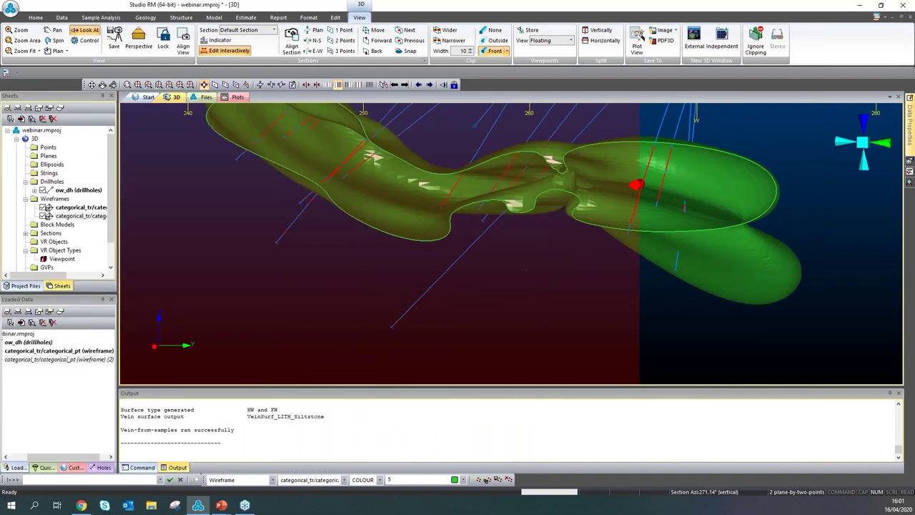
pyautogui.hotkey('alt', 'Tab')
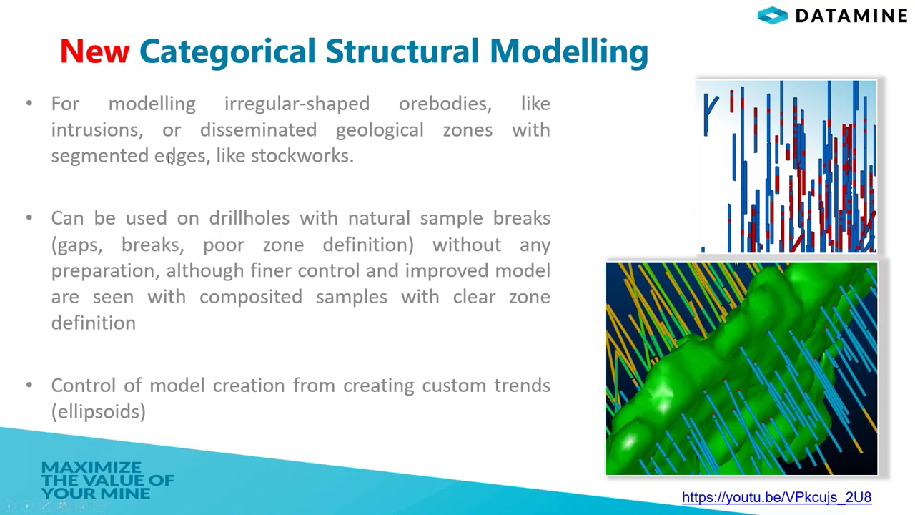
pyautogui.click(212, 258)
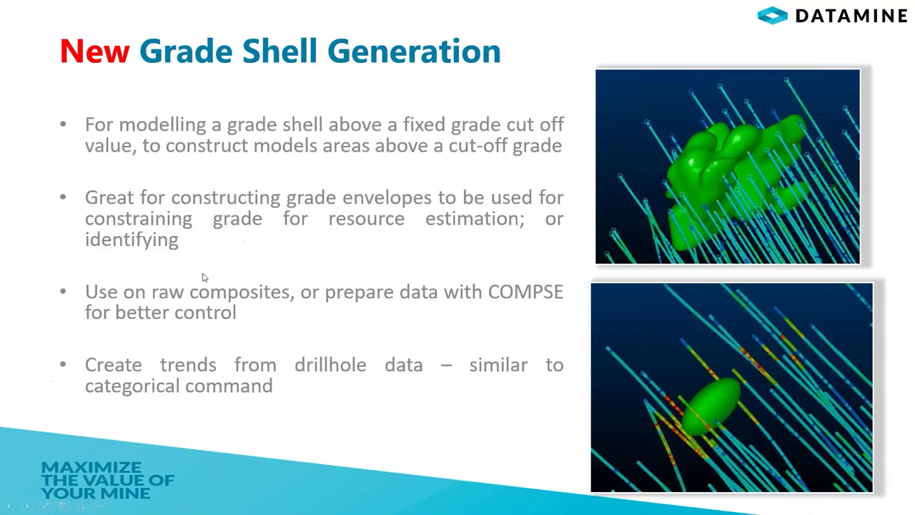
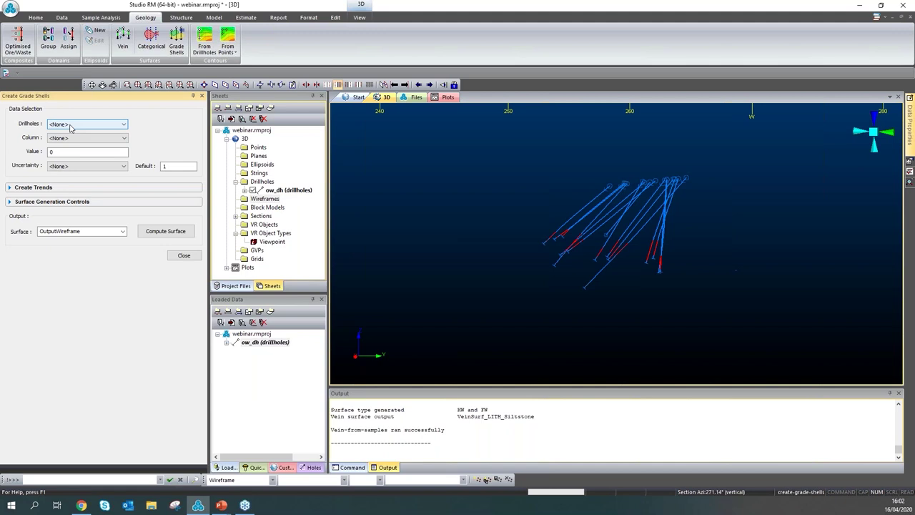
# - Set up the grade shell data with the ow_dh drillholes, the AU column and a value of 0.4
pyautogui.click(53, 152)
pyautogui.click(68, 123)
pyautogui.click(65, 140)
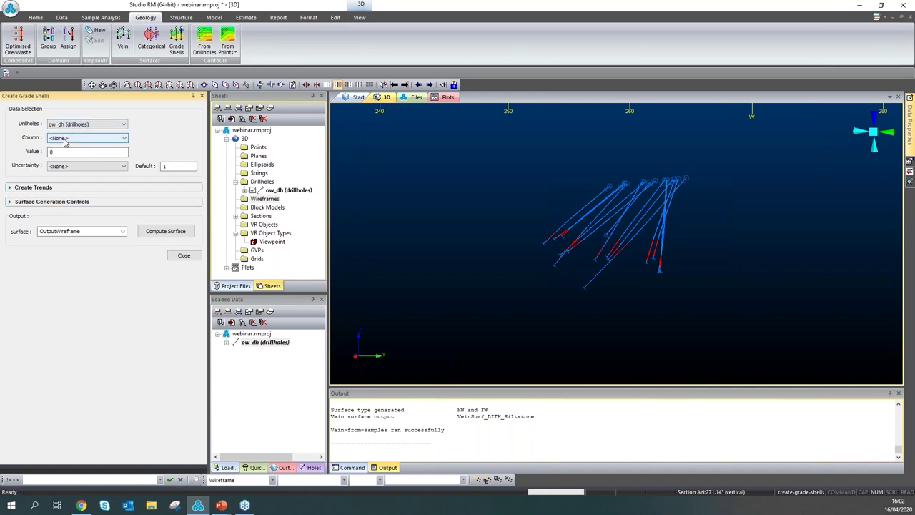
pyautogui.click(74, 140)
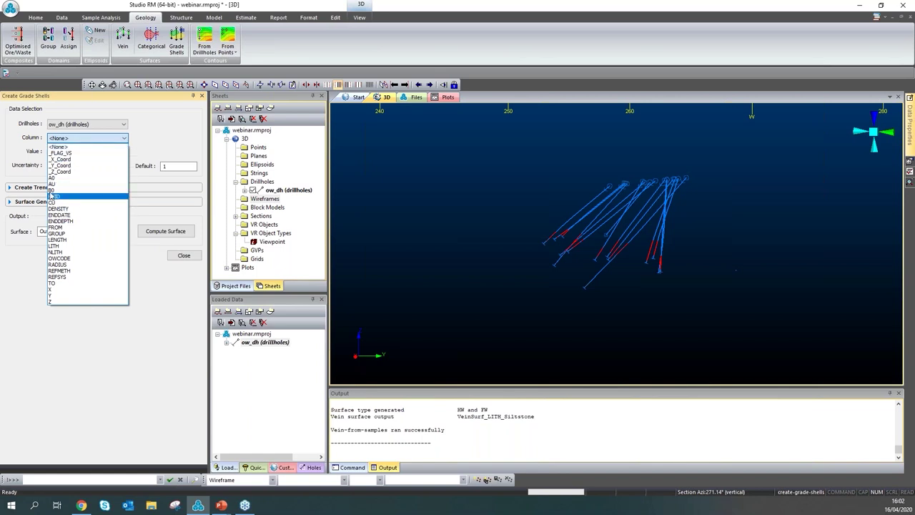
pyautogui.click(56, 183)
pyautogui.click(61, 152)
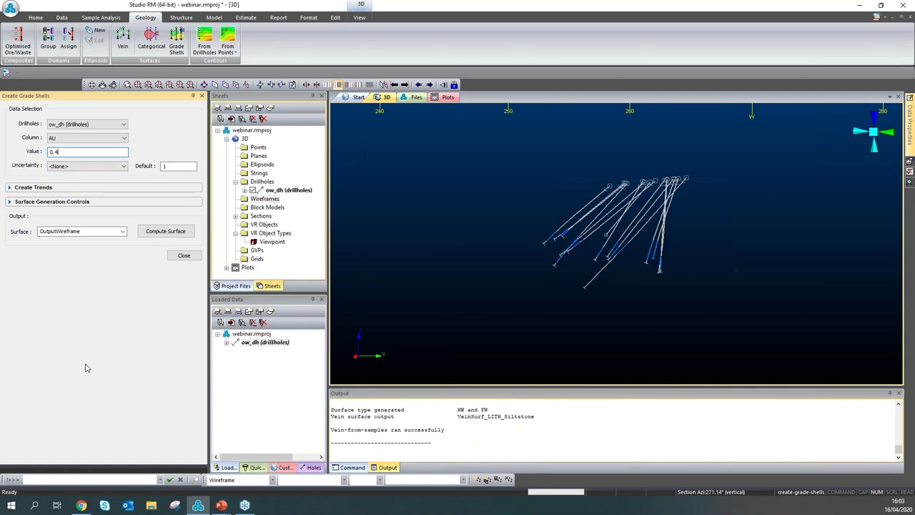
# - Turn off section clipping and inspect the AU samples along all the ow_dh drillholes
pyautogui.scroll(1, 574, 249)
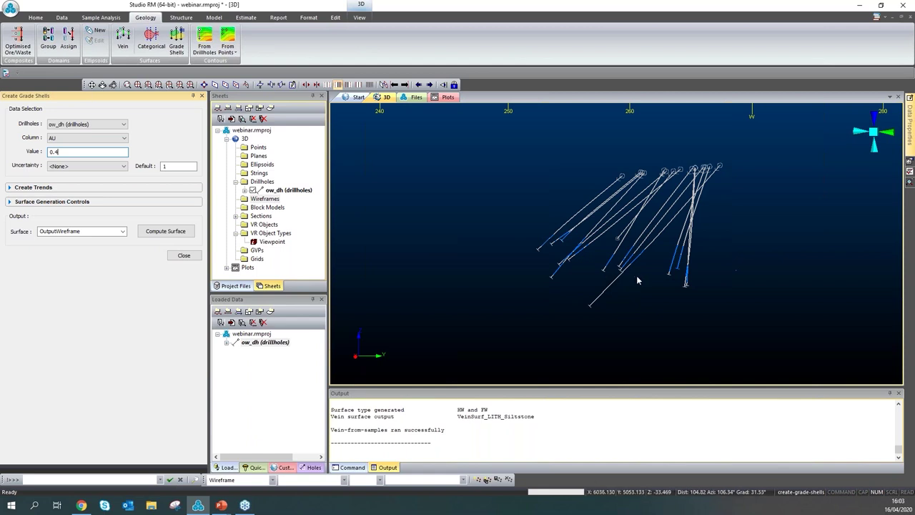
pyautogui.moveTo(653, 265); pyautogui.dragTo(687, 265)
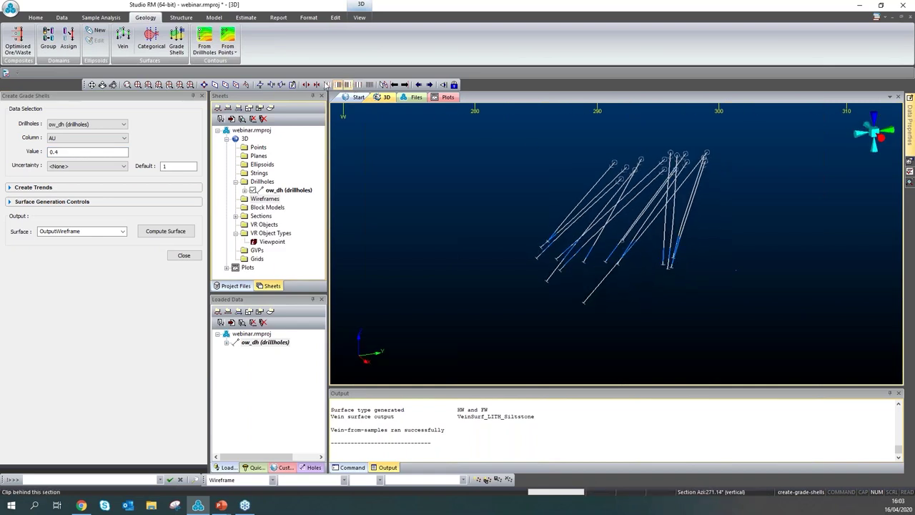
pyautogui.click(327, 84)
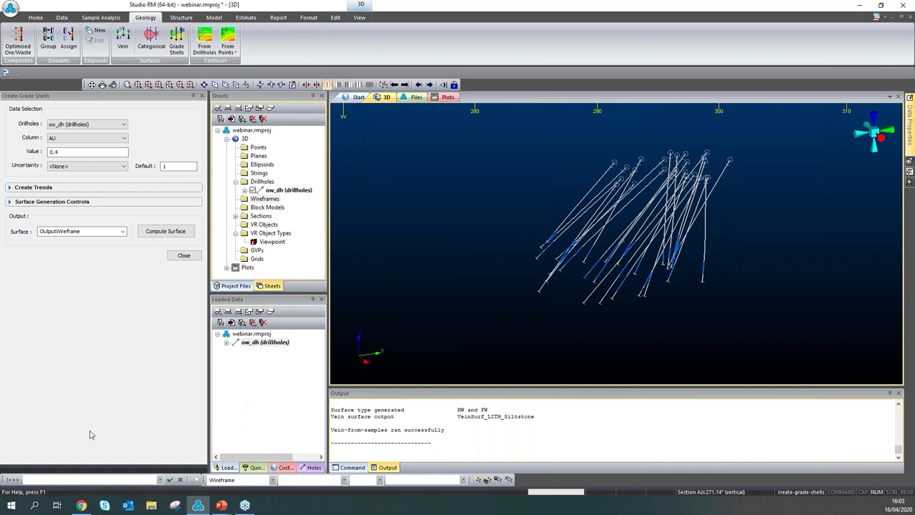
pyautogui.moveTo(582, 235); pyautogui.dragTo(595, 240)
# - Compute the grade shell as OutputWireframe using the default trend from holes, Low resolution and 40 percent extra, and inspect it
pyautogui.click(10, 188)
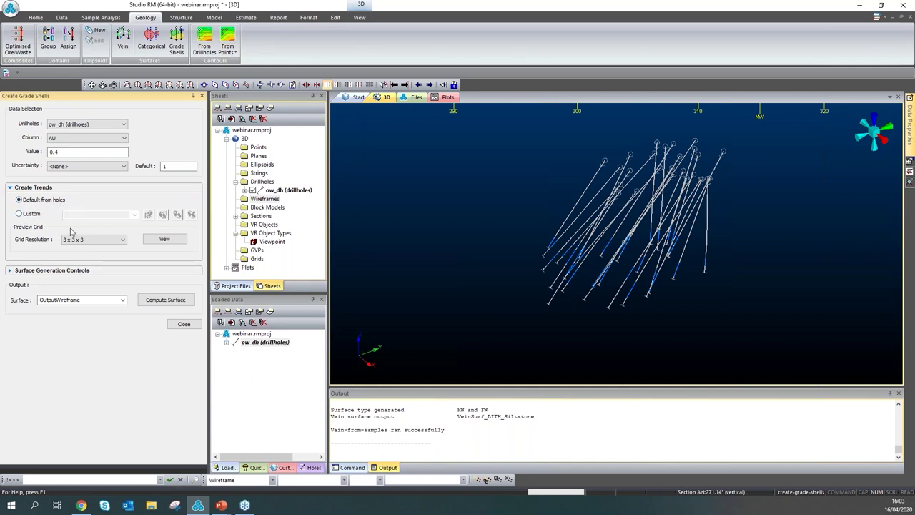
pyautogui.click(12, 272)
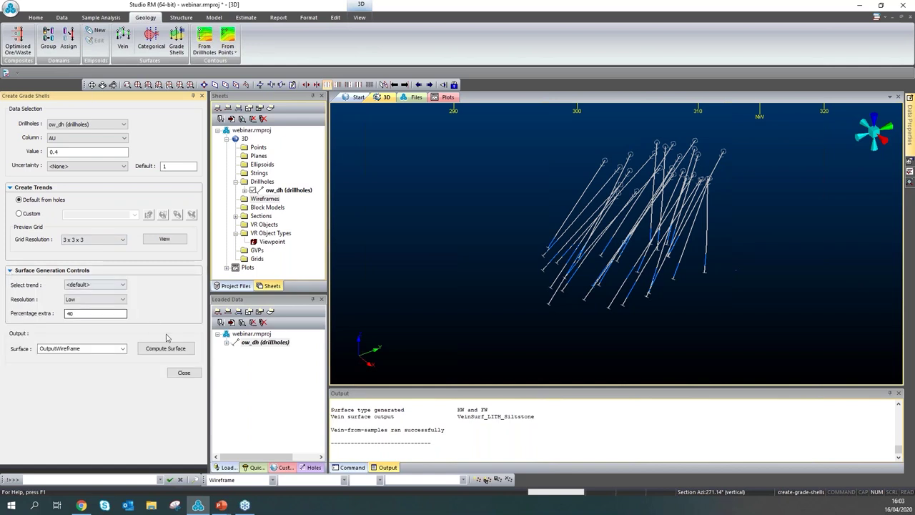
pyautogui.click(165, 349)
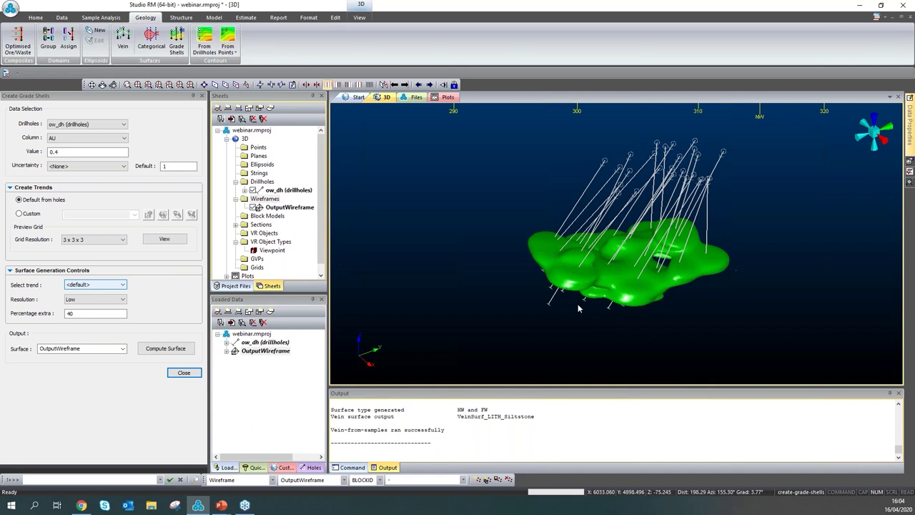
pyautogui.moveTo(555, 273); pyautogui.dragTo(614, 264)
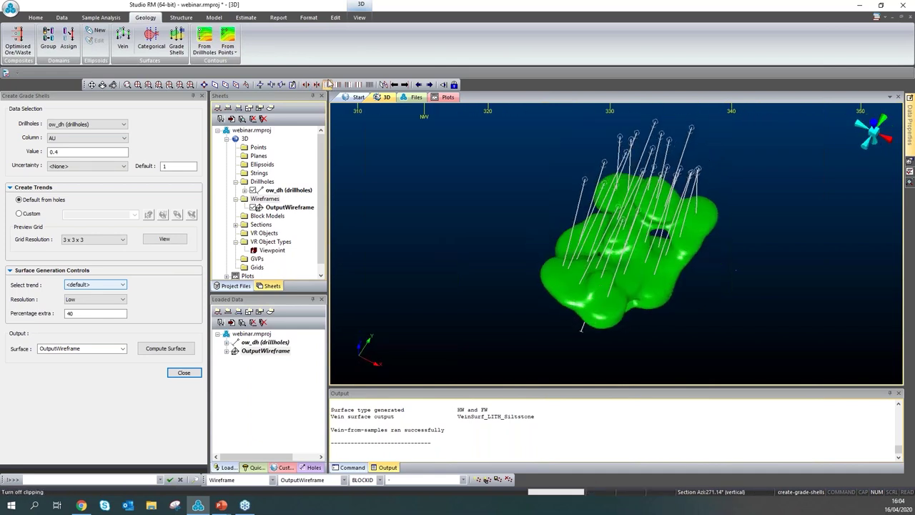
# - Show the computed grade shell in plan view and load the saved Grade_Au04_tr wireframe alongside it for comparison
pyautogui.click(169, 84)
pyautogui.click(148, 85)
pyautogui.scroll(-1, 262, 264)
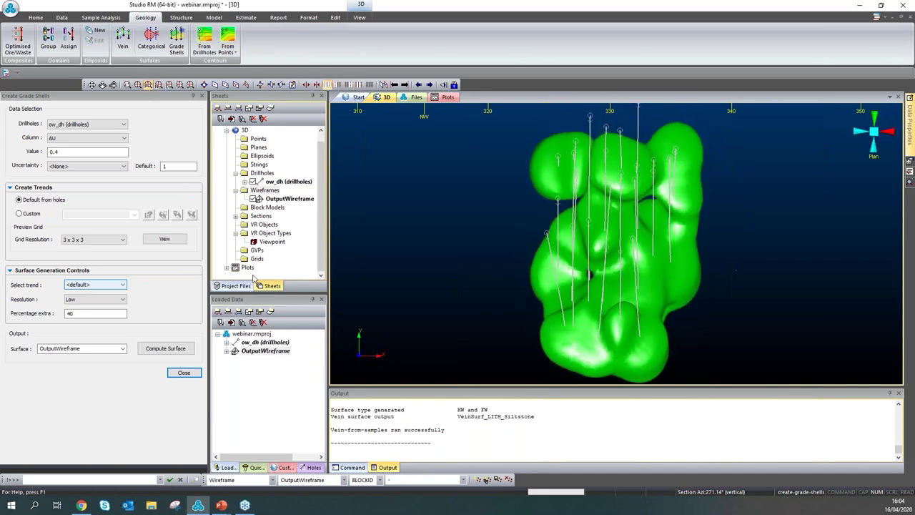
pyautogui.click(266, 255)
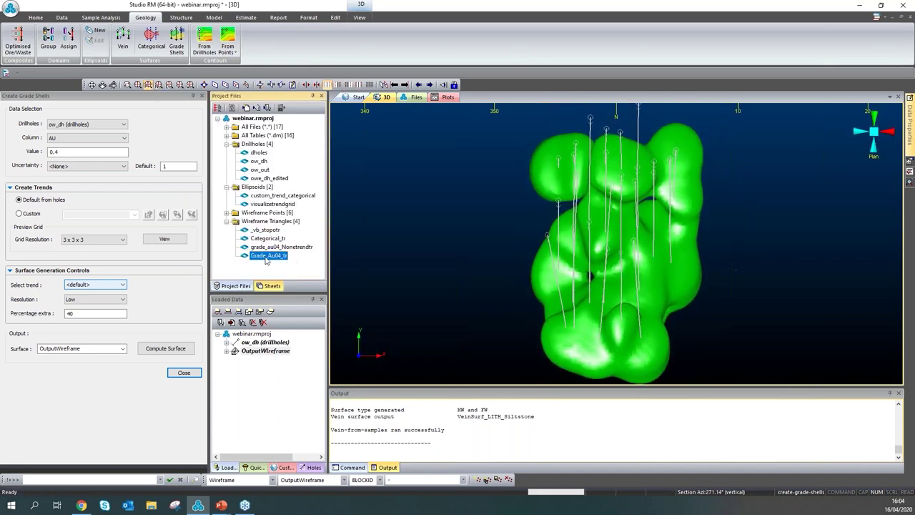
pyautogui.moveTo(262, 259); pyautogui.dragTo(461, 277)
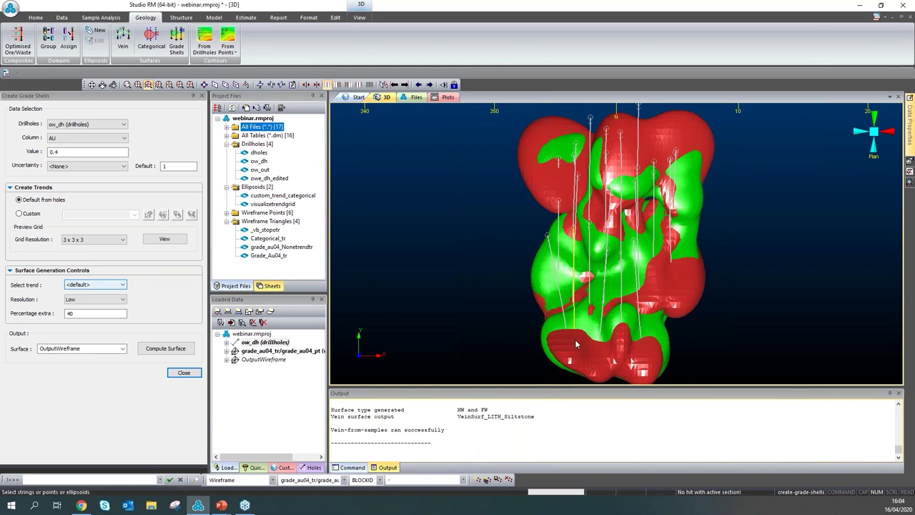
# - Define a vertical north-south section by two points through the shells, clip the data outside it and align the view to it
pyautogui.press('2')
pyautogui.click(554, 332)
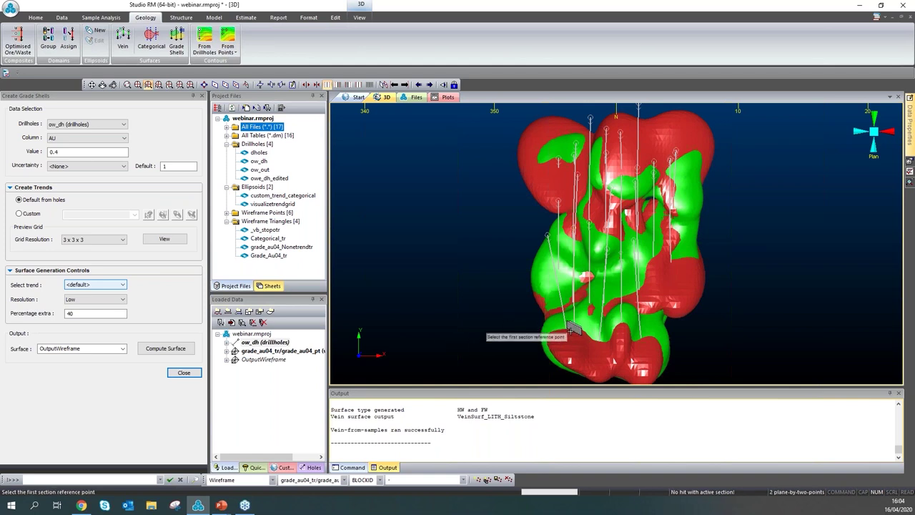
pyautogui.click(580, 143)
pyautogui.click(452, 282)
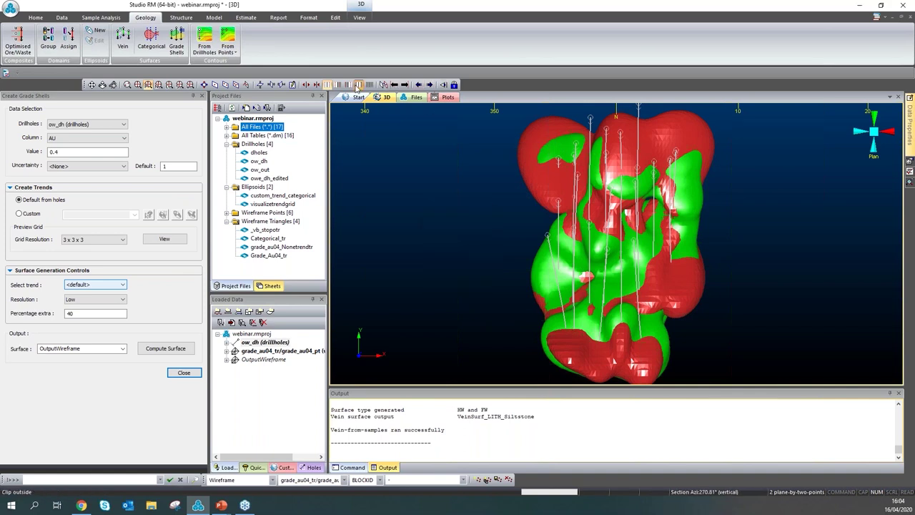
pyautogui.click(418, 84)
pyautogui.click(443, 84)
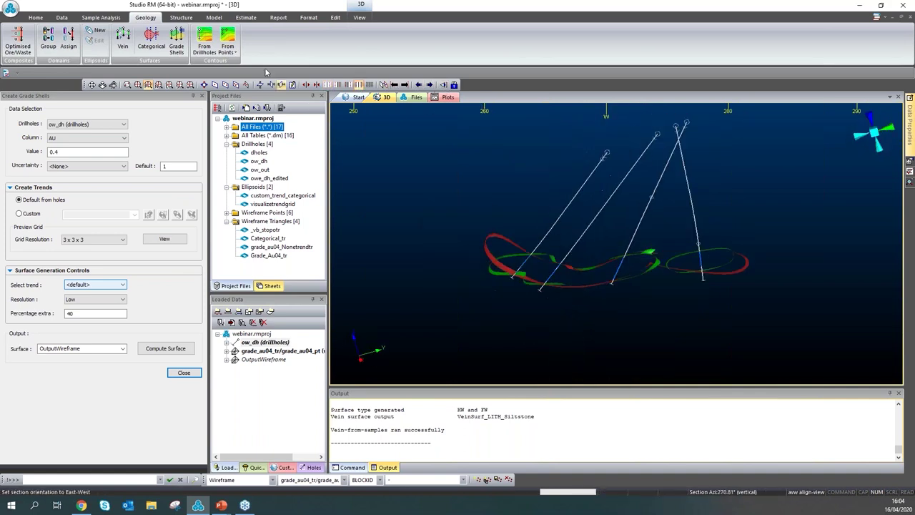
# - Display both grade shells as wireframe slices on the section and compare their outlines along the drillholes
pyautogui.click(309, 18)
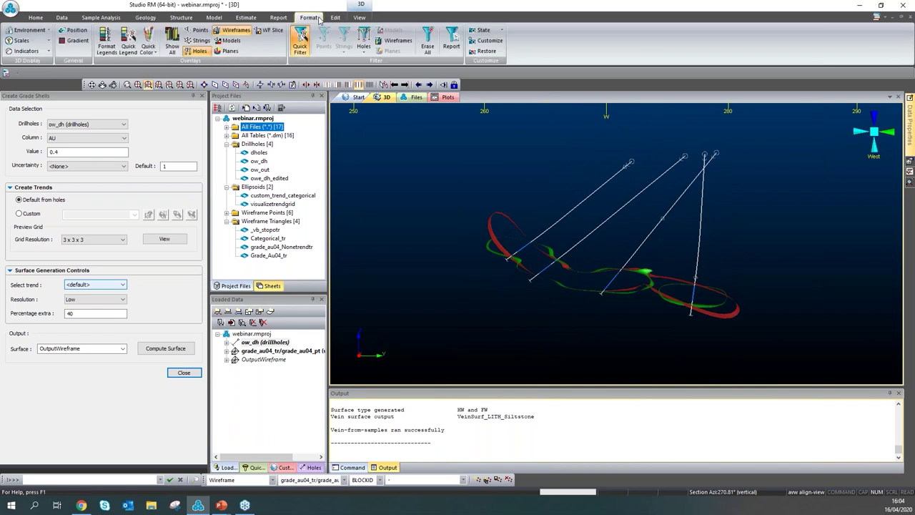
pyautogui.click(270, 30)
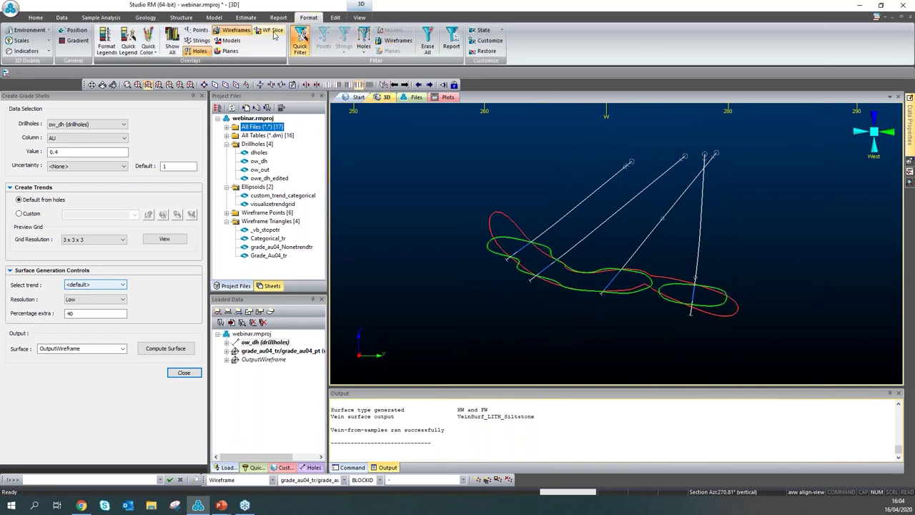
pyautogui.scroll(2, 565, 307)
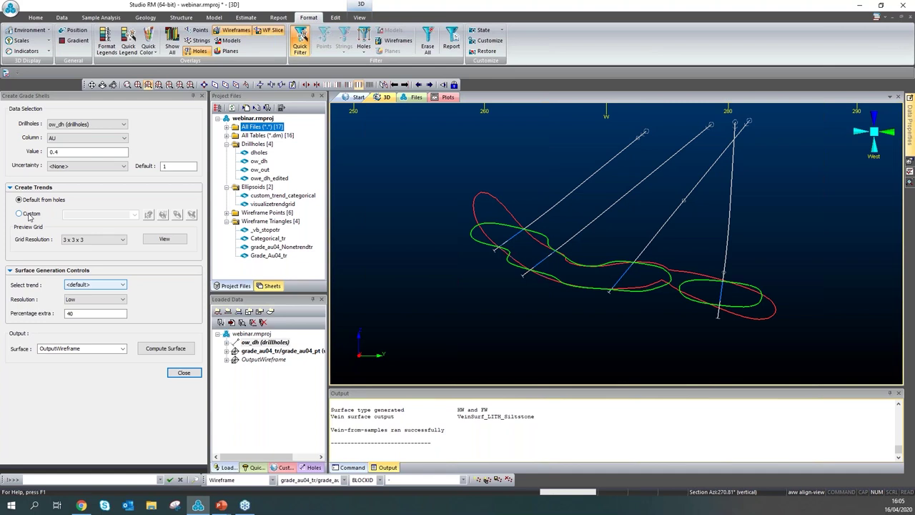
# - Close the grade shell settings, view the New Ellipsoid Data Type slide in the presentation and return to Studio RM
pyautogui.click(183, 374)
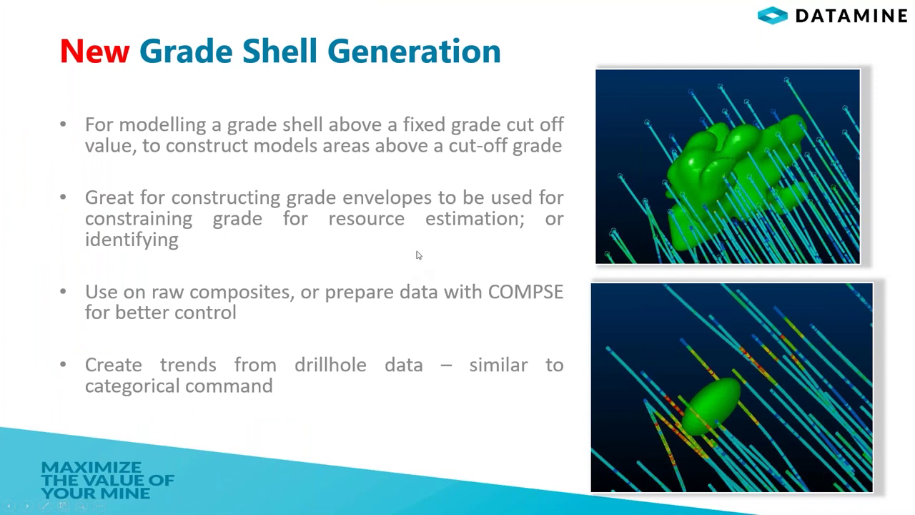
pyautogui.press('Right')
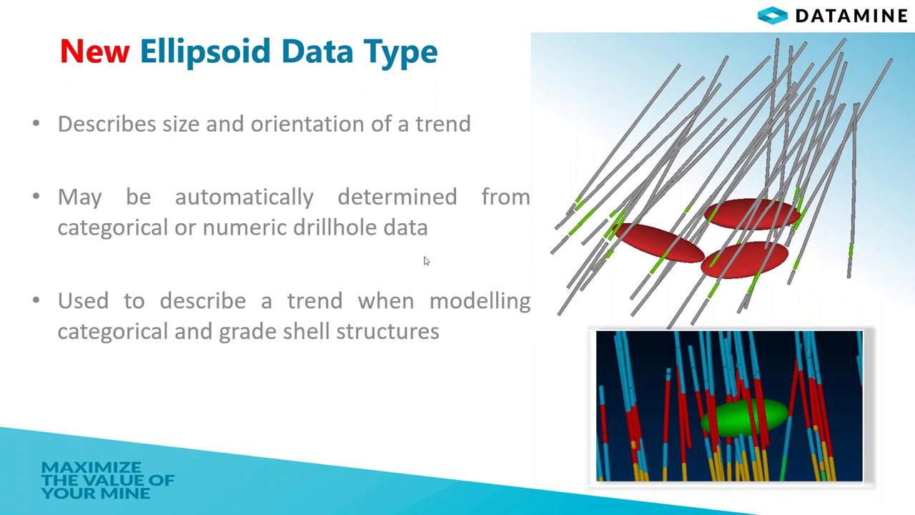
pyautogui.hotkey('alt', 'Tab')
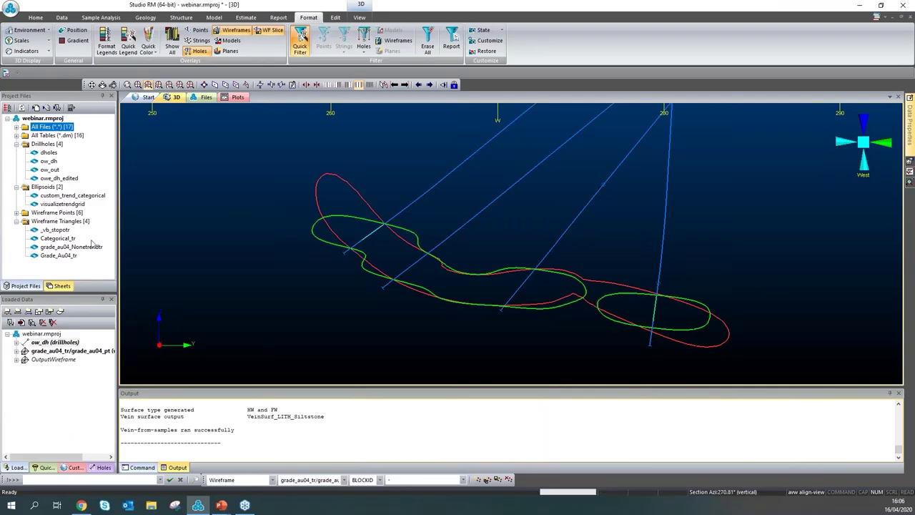
# - Unload the OutputWireframe and grade_au04_tr/grade_au04_pt wireframes, keeping the ow_dh drillholes loaded
pyautogui.click(45, 323)
pyautogui.click(394, 205)
pyautogui.keyDown('ctrl'); pyautogui.click(390, 198); pyautogui.keyUp('ctrl')
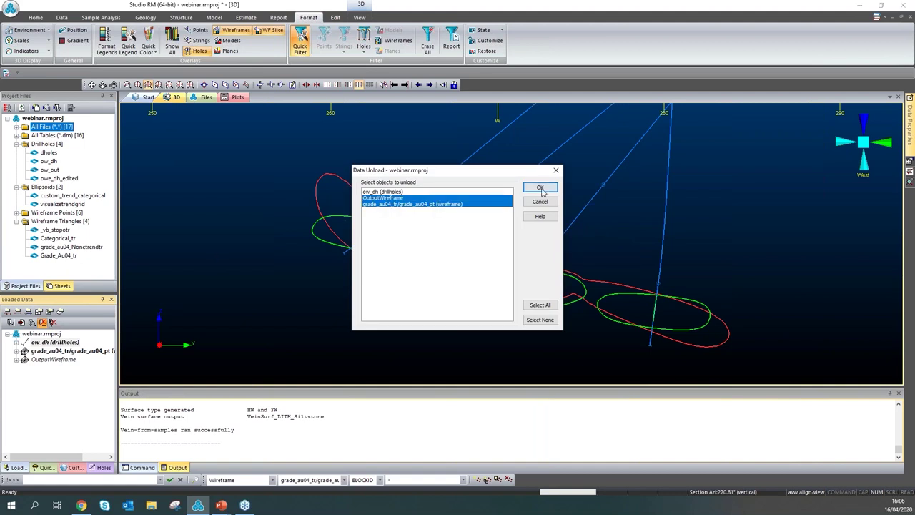
pyautogui.click(540, 188)
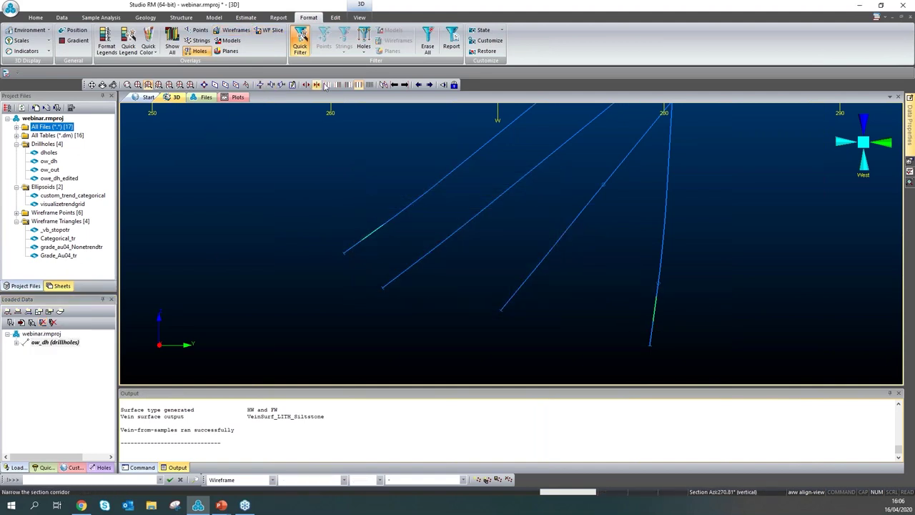
# - Start a new ellipsoid and pick its position in the 3D view among the lower mineralised samples of the drillholes
pyautogui.click(146, 18)
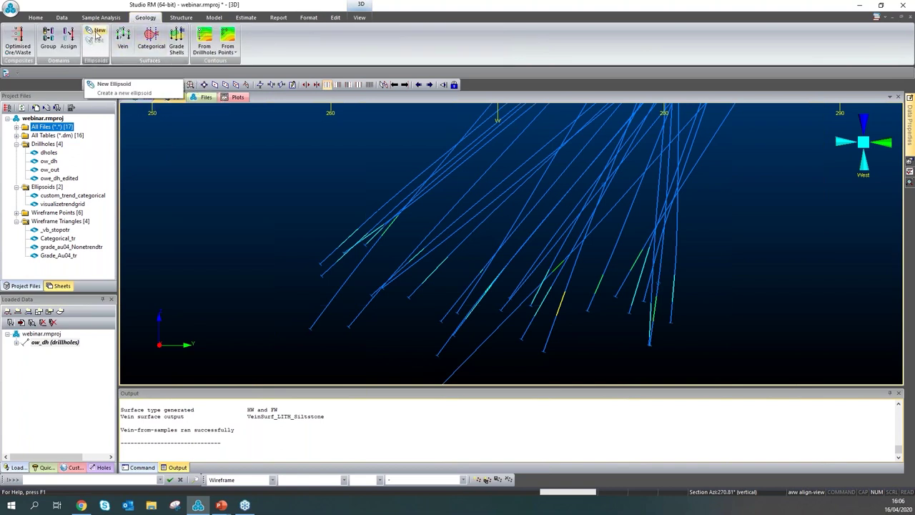
pyautogui.click(98, 36)
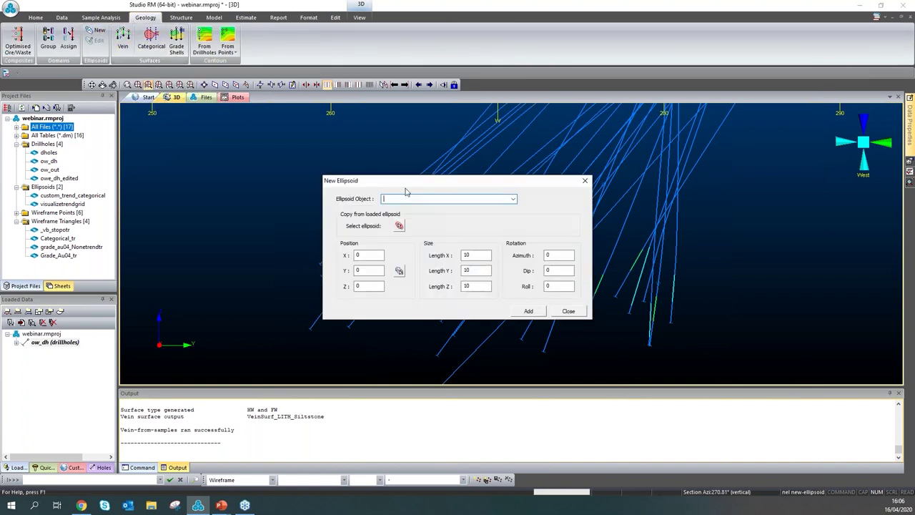
pyautogui.moveTo(411, 183); pyautogui.dragTo(207, 139)
pyautogui.moveTo(543, 286)
pyautogui.mouseDown()
pyautogui.moveTo(607, 279)
pyautogui.moveTo(529, 283)
pyautogui.mouseUp()
pyautogui.moveTo(250, 138); pyautogui.dragTo(265, 130)
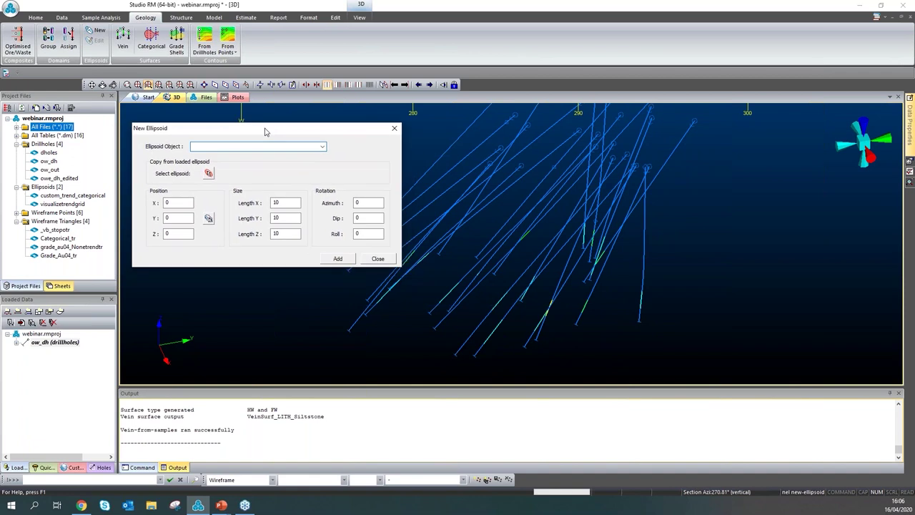
pyautogui.click(208, 220)
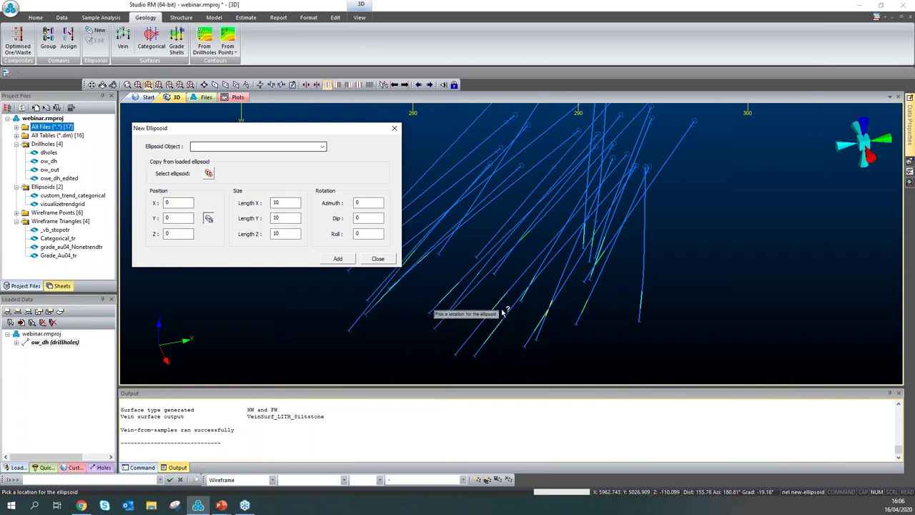
pyautogui.click(208, 221)
pyautogui.click(447, 310)
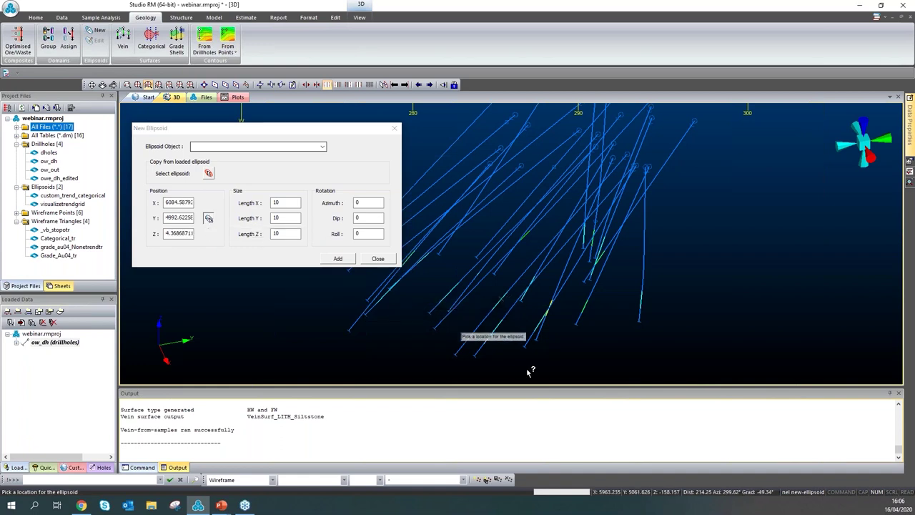
# - Set the new ellipsoid's lengths to X 30, Y 60 and Z 15
pyautogui.doubleClick(279, 203)
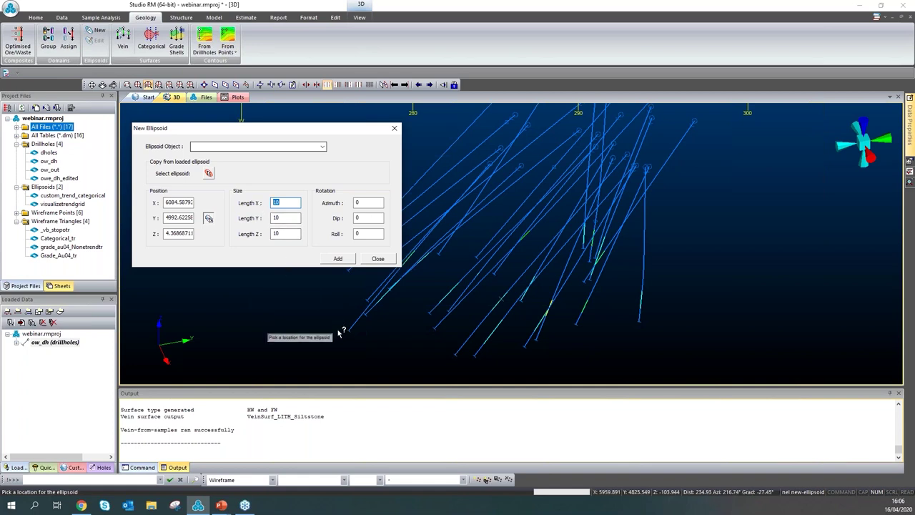
pyautogui.press('Tab')
pyautogui.write('60')
pyautogui.press('Tab')
pyautogui.write('15')
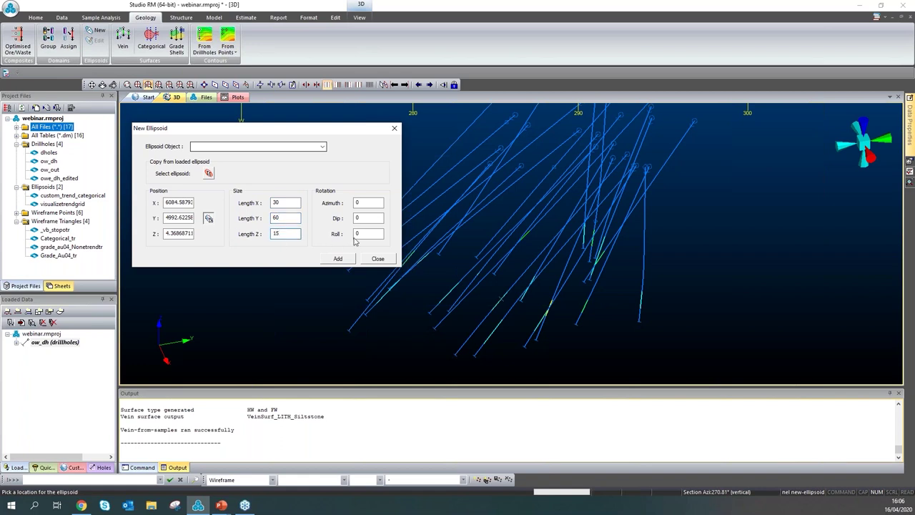
# - Set the ellipsoid's azimuth to 20 and dip to 15, add it, inspect it against the drillholes and finish creating ellipsoids
pyautogui.press('Tab')
pyautogui.write('20')
pyautogui.press('Tab')
pyautogui.click(338, 258)
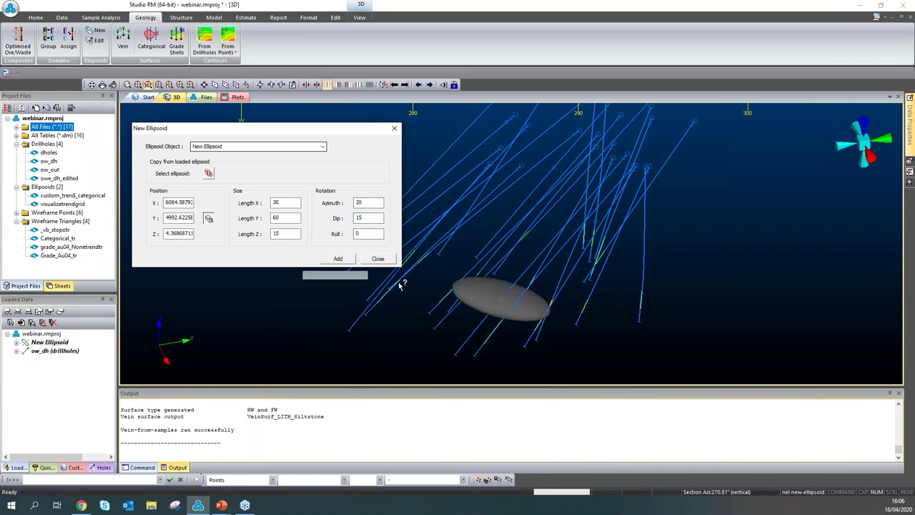
pyautogui.moveTo(514, 337); pyautogui.dragTo(557, 298)
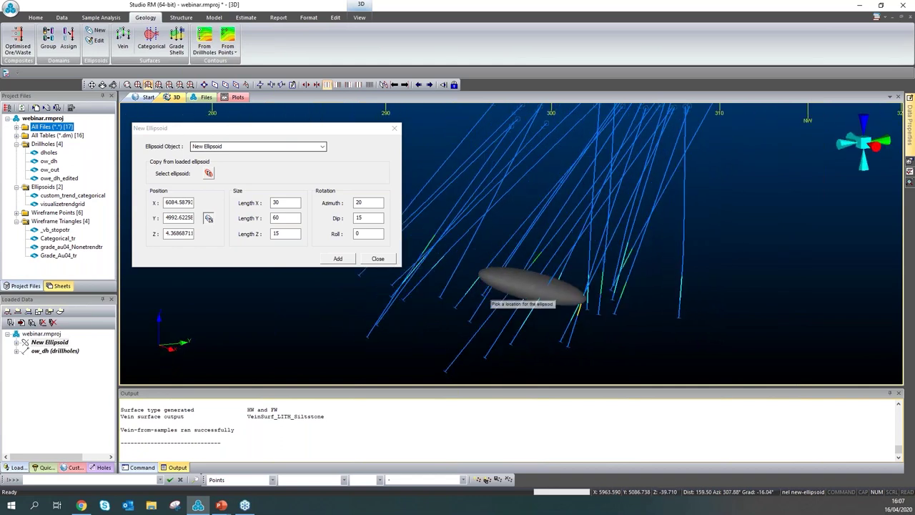
pyautogui.click(562, 293)
pyautogui.click(376, 258)
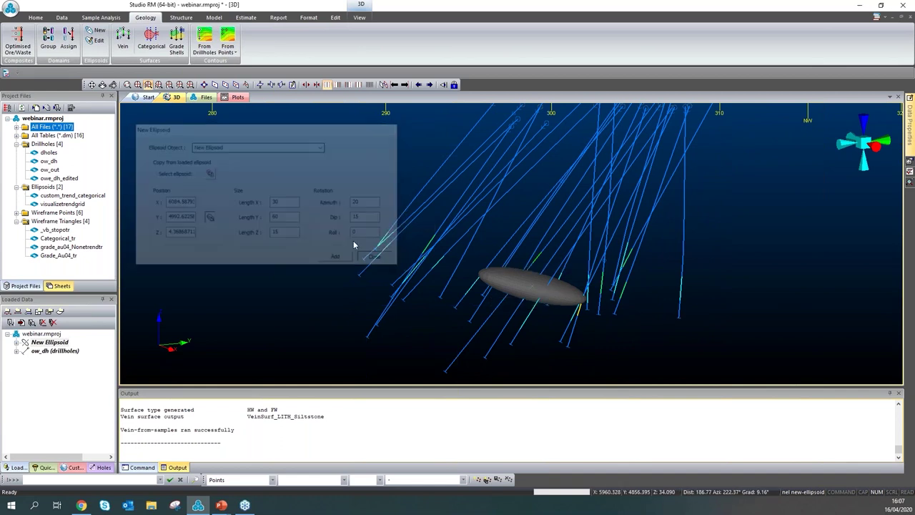
# - Start editing ellipsoids and select the grey ellipsoid between the drillholes as the one to change
pyautogui.click(97, 41)
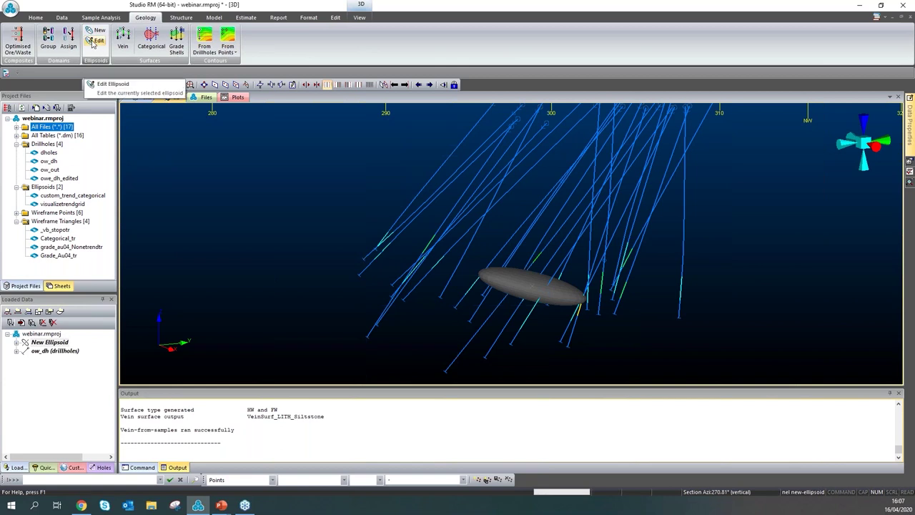
pyautogui.click(92, 43)
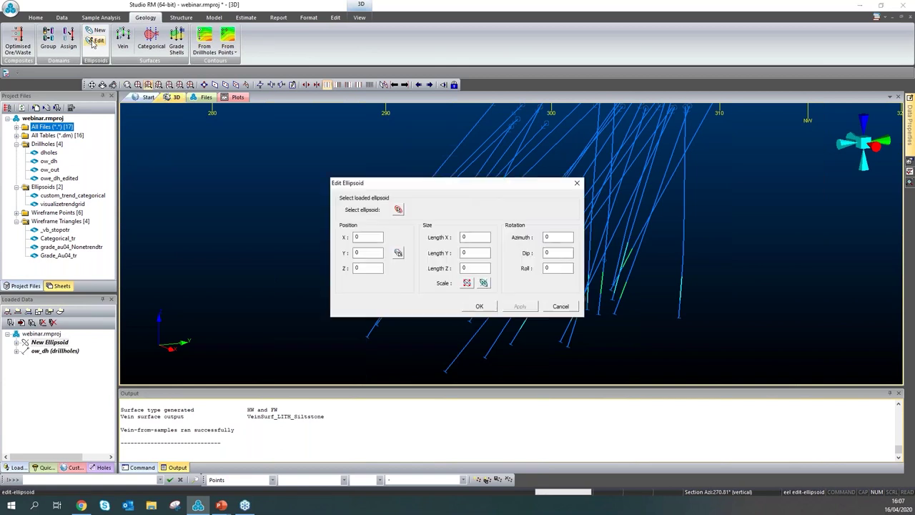
pyautogui.moveTo(493, 183); pyautogui.dragTo(308, 159)
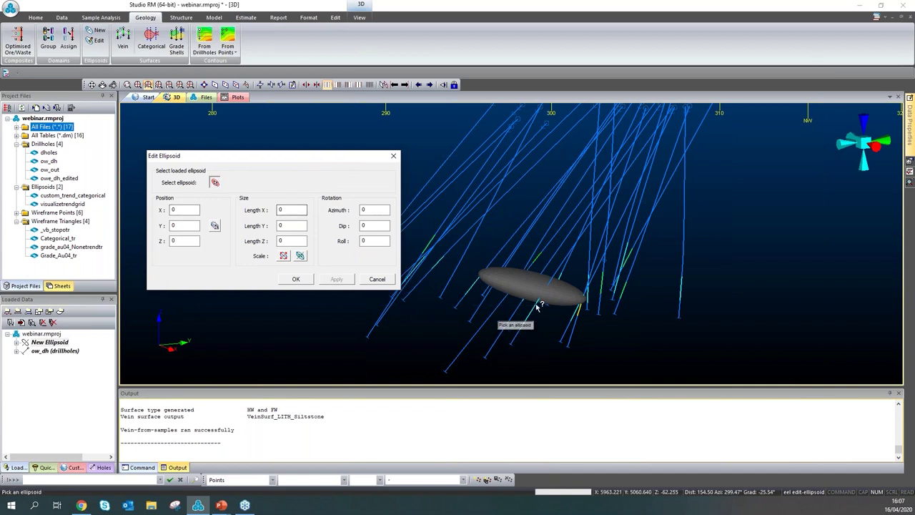
pyautogui.click(492, 291)
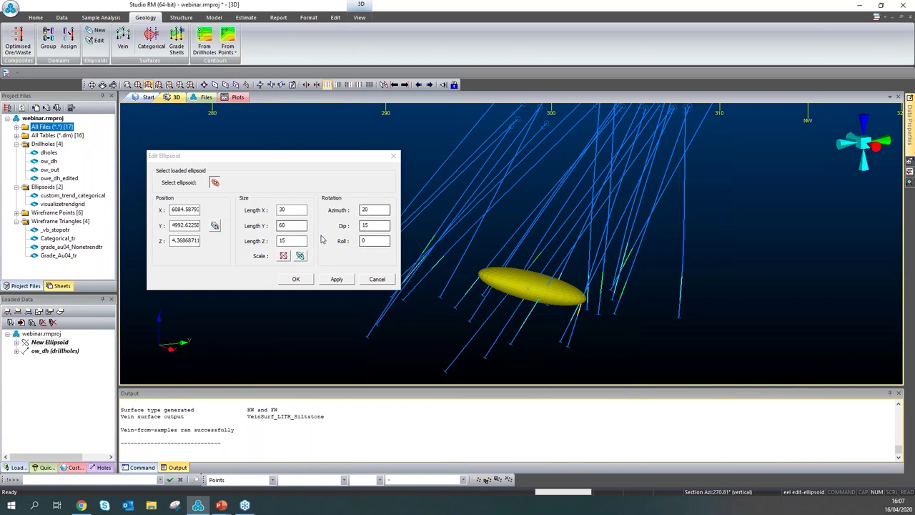
# - Scale the selected ellipsoid up to lengths of 58.59375, 117.1875 and 29.296875 and apply the change
pyautogui.doubleClick(284, 255)
pyautogui.click(284, 256)
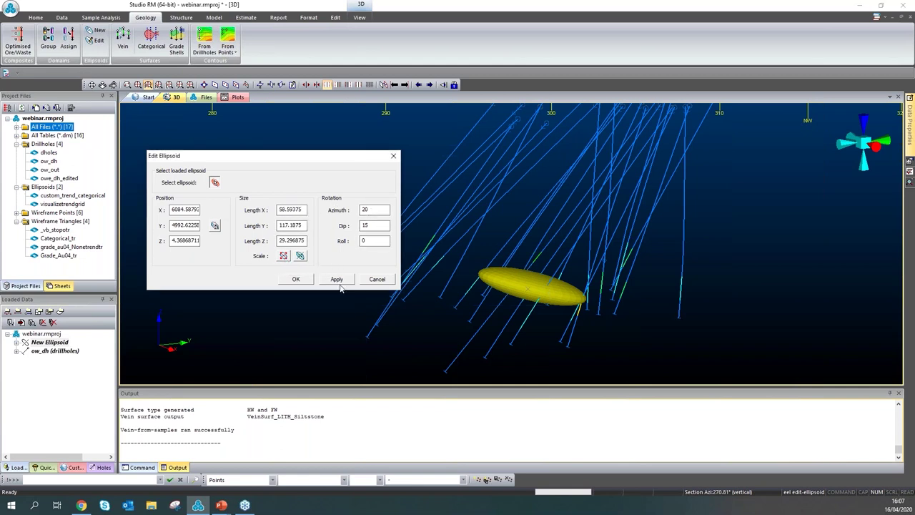
pyautogui.click(338, 280)
# - Set the selected ellipsoid's dip to 60 and apply the rotation
pyautogui.doubleClick(366, 225)
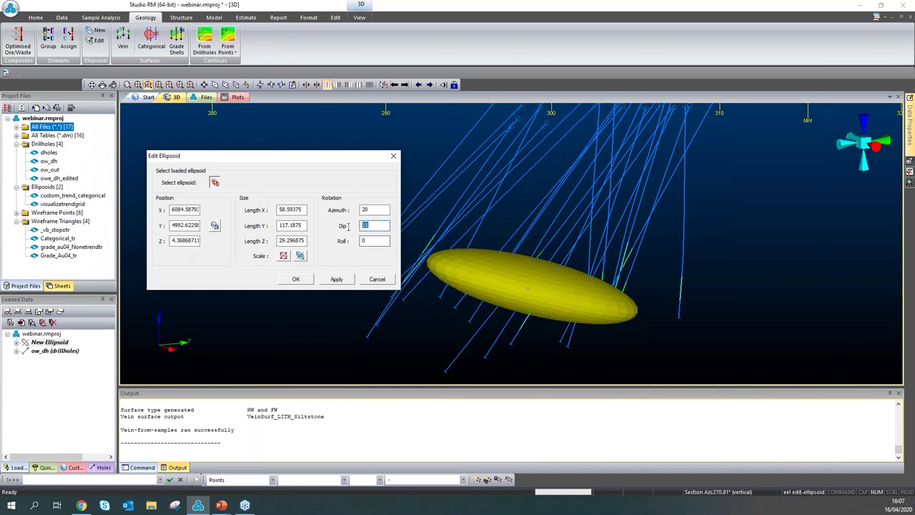
pyautogui.write('60')
pyautogui.click(337, 280)
# - Scale the ellipsoid down to lengths of 30, 60 and 15, accept the edit and switch to the presentation
pyautogui.doubleClick(300, 255)
pyautogui.click(300, 255)
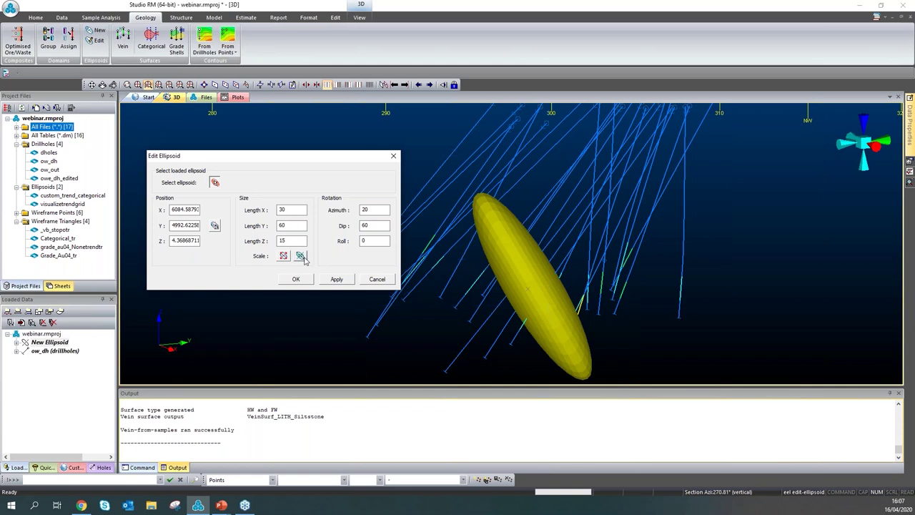
pyautogui.click(336, 279)
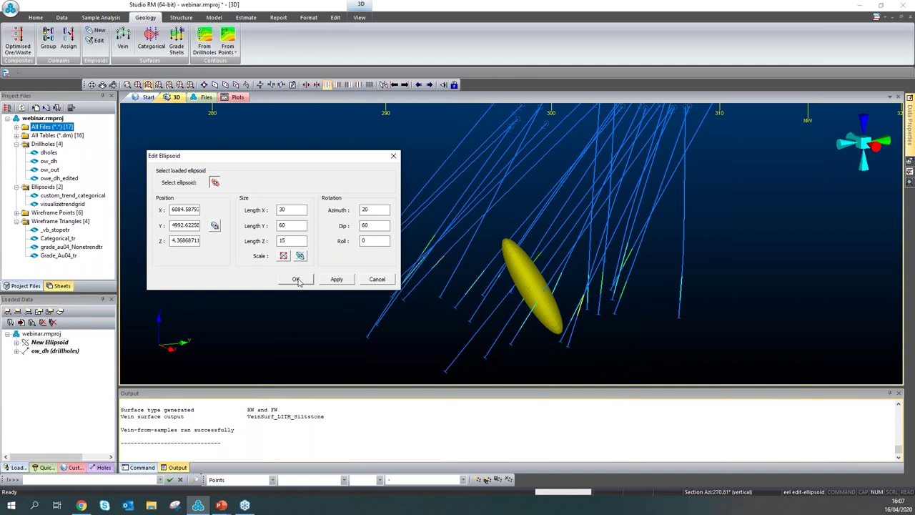
pyautogui.click(296, 280)
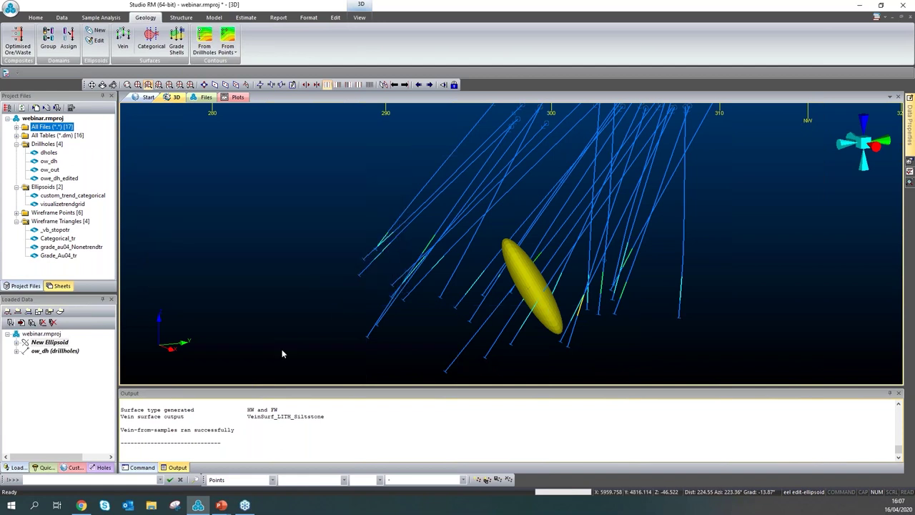
pyautogui.hotkey('alt', 'Tab')
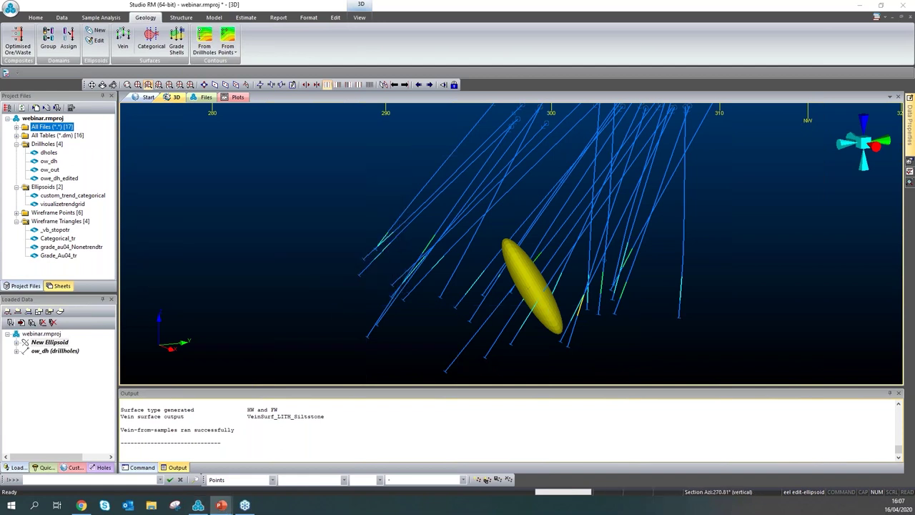